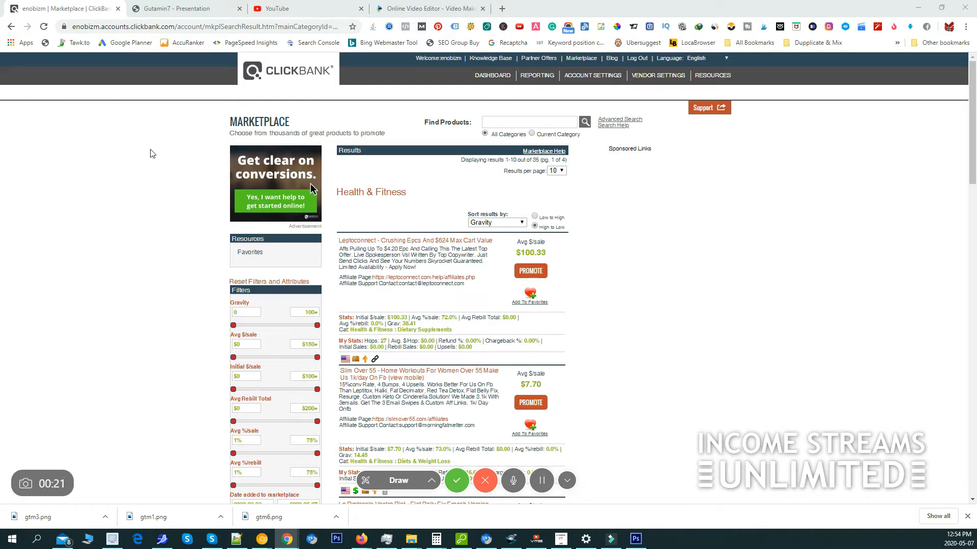
Step: Sign in to the ClickBank account with the saved credentials and open the Marketplace
{"action": "left_click", "coordinate": [572, 57]}
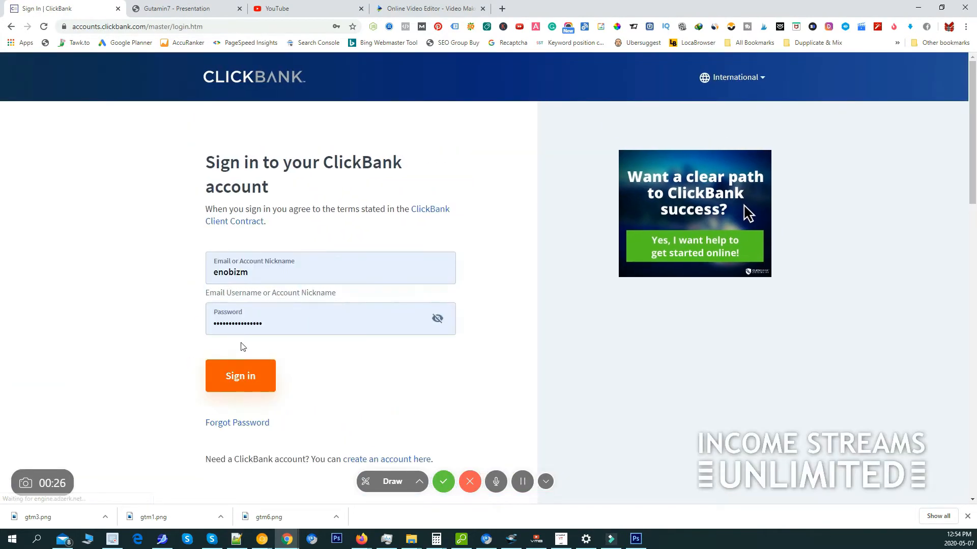
{"action": "left_click", "coordinate": [240, 378]}
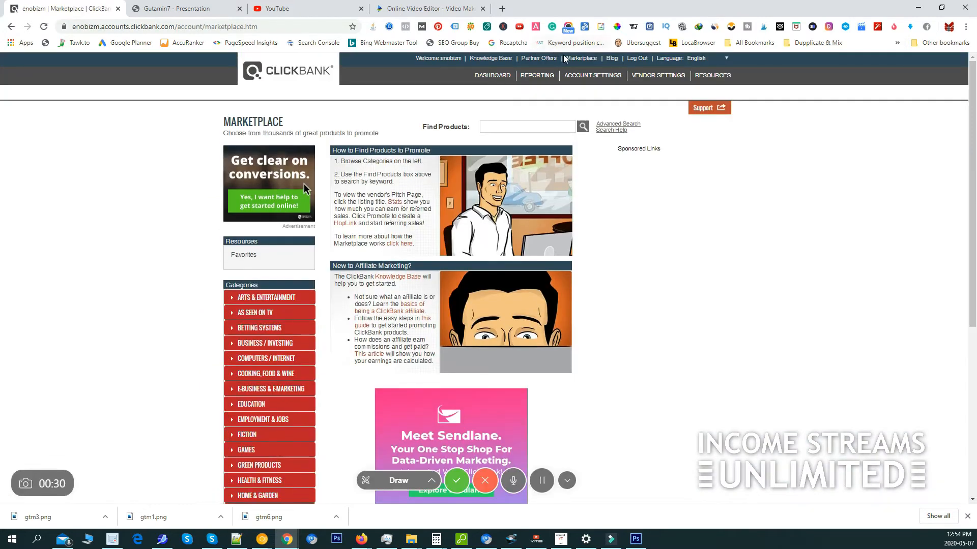
{"action": "left_click", "coordinate": [565, 59]}
Step: Open the Health & Fitness category and filter the products to those added to the marketplace from 2020-03-08 on
{"action": "scroll", "coordinate": [272, 306], "scroll_direction": "down", "scroll_amount": 5}
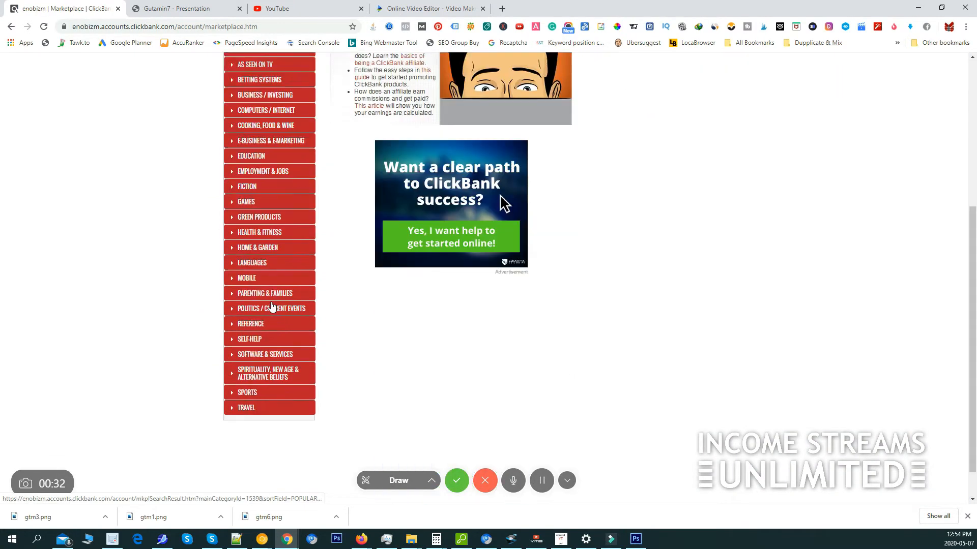
{"action": "left_click", "coordinate": [269, 233]}
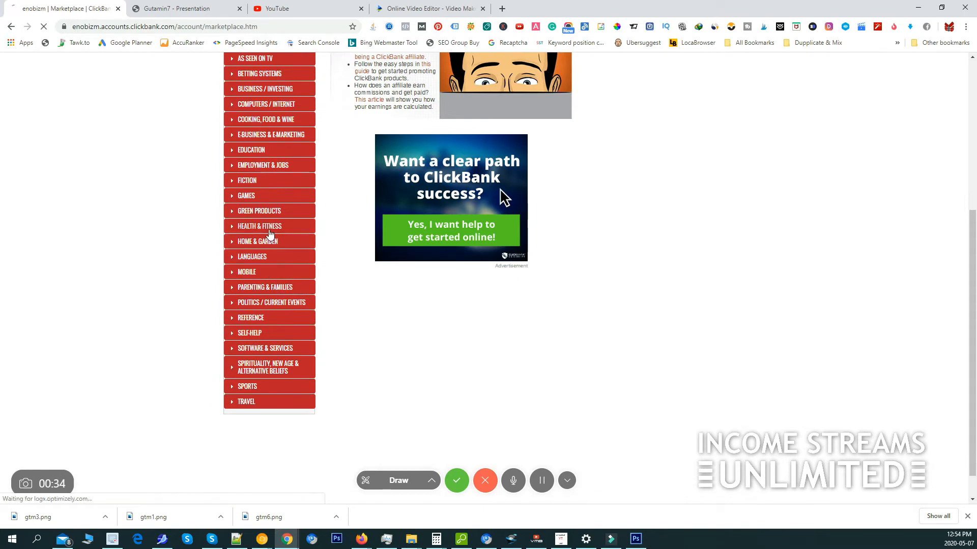
{"action": "scroll", "coordinate": [271, 331], "scroll_direction": "down", "scroll_amount": 5}
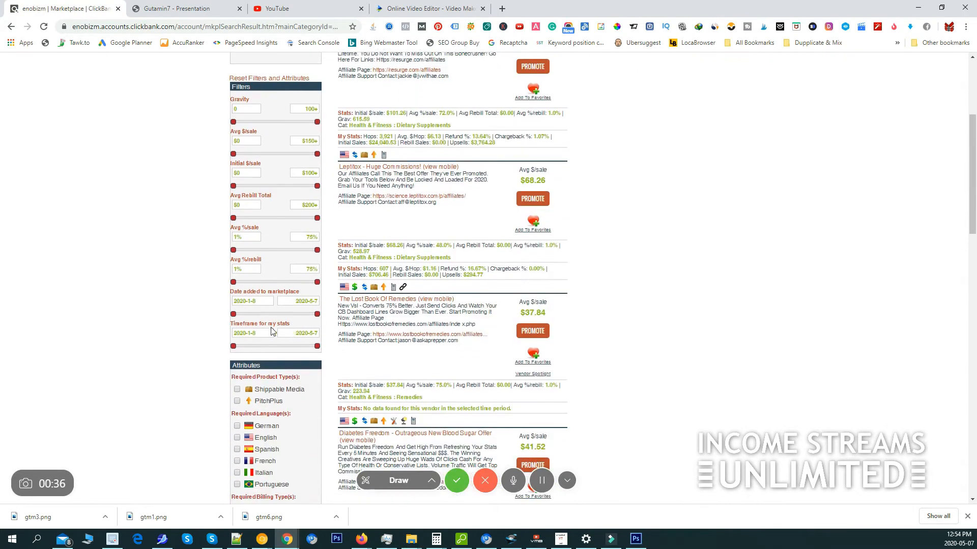
{"action": "left_click_drag", "start_coordinate": [234, 315], "coordinate": [275, 318]}
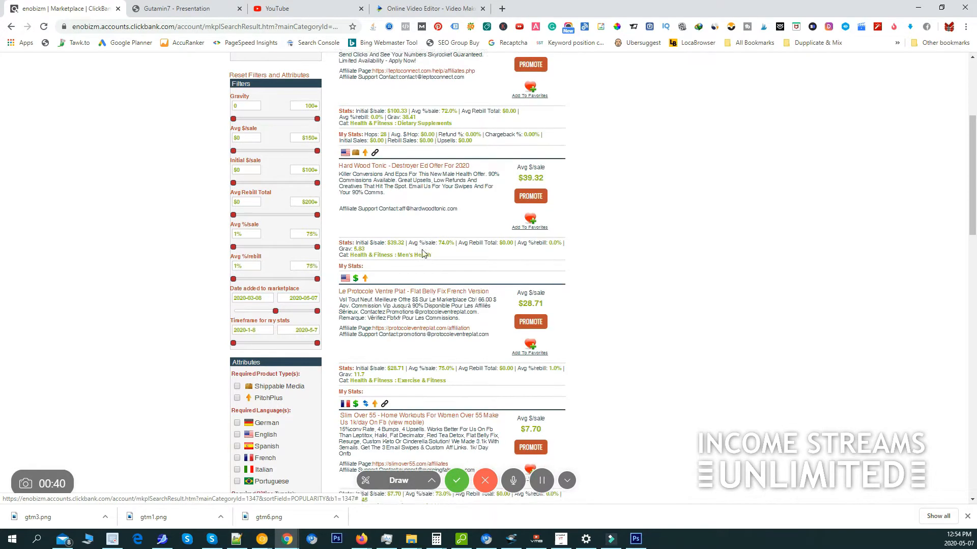
Step: Look through the filtered Health & Fitness products and sort them by Gravity
{"action": "scroll", "coordinate": [423, 253], "scroll_direction": "down", "scroll_amount": 1}
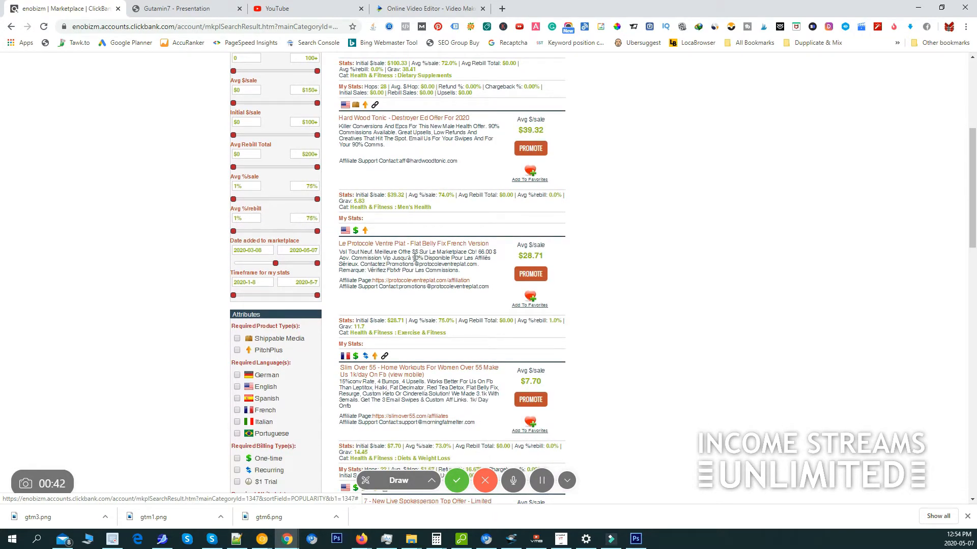
{"action": "scroll", "coordinate": [413, 273], "scroll_direction": "up", "scroll_amount": 3}
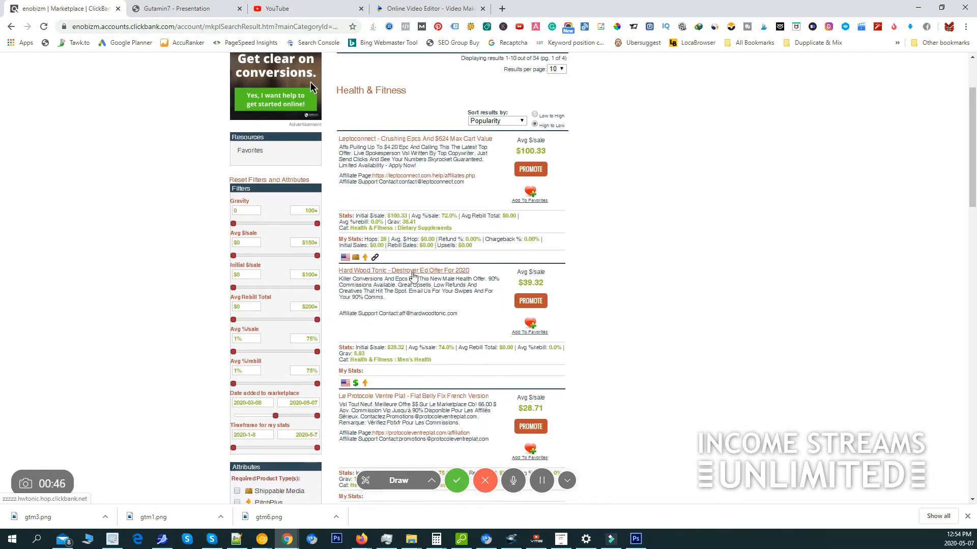
{"action": "scroll", "coordinate": [413, 277], "scroll_direction": "down", "scroll_amount": 9}
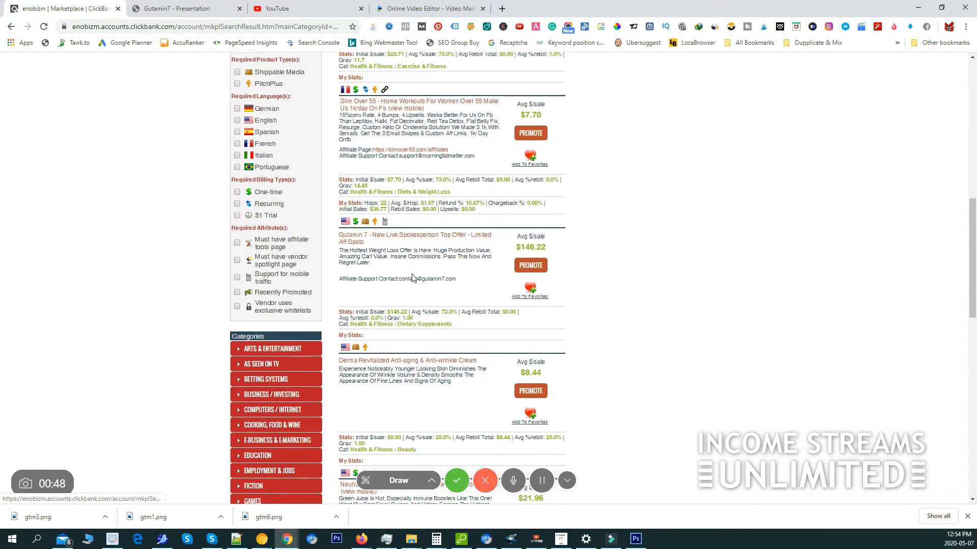
{"action": "scroll", "coordinate": [413, 277], "scroll_direction": "down", "scroll_amount": 6}
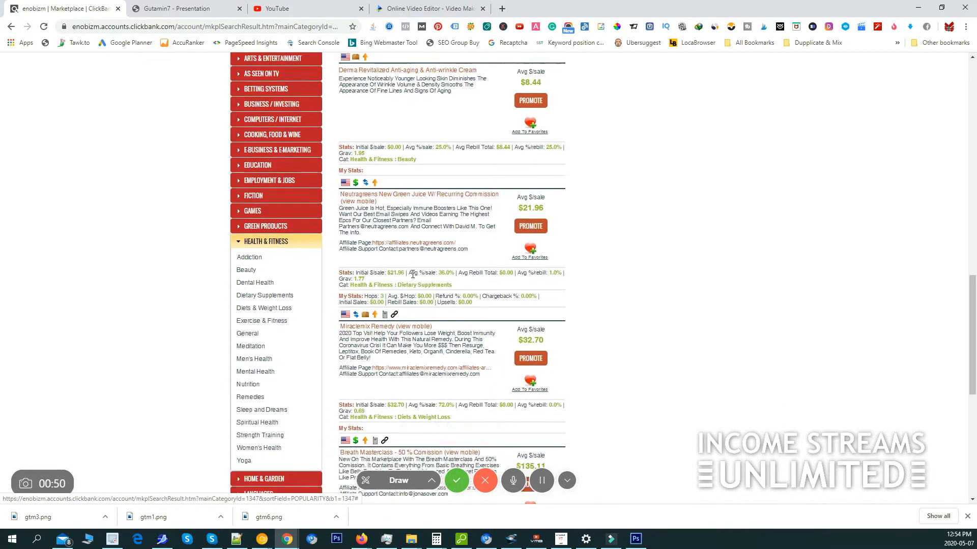
{"action": "scroll", "coordinate": [413, 275], "scroll_direction": "down", "scroll_amount": 4}
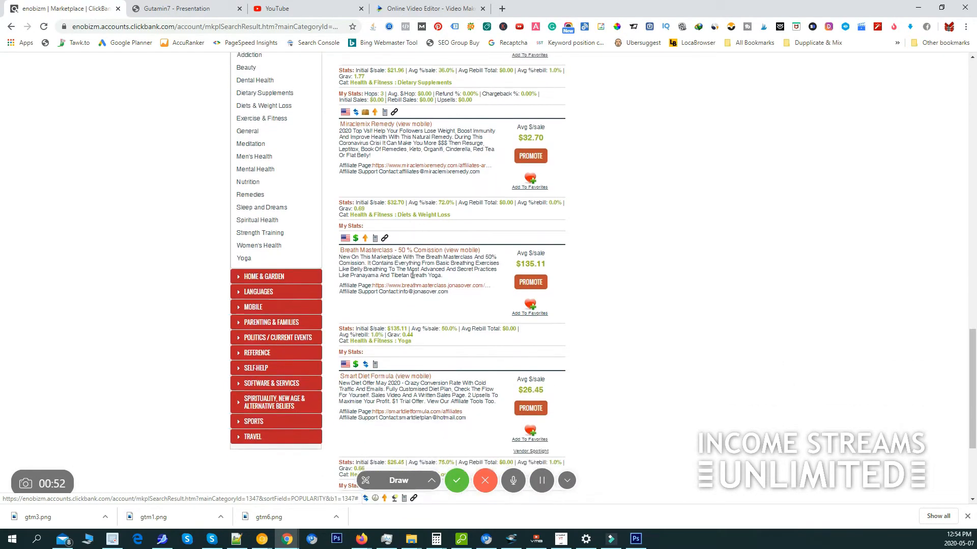
{"action": "scroll", "coordinate": [413, 276], "scroll_direction": "up", "scroll_amount": 12}
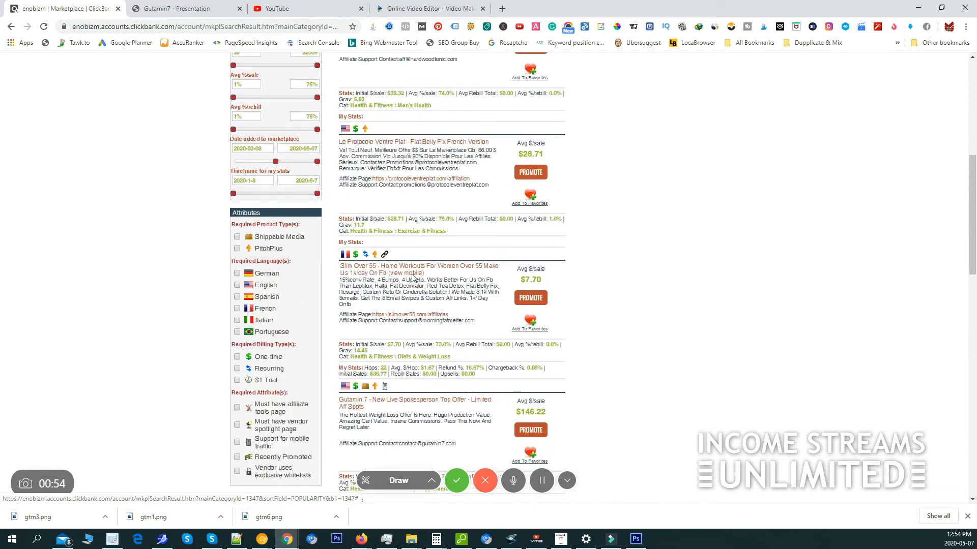
{"action": "scroll", "coordinate": [413, 277], "scroll_direction": "up", "scroll_amount": 7}
{"action": "left_click", "coordinate": [501, 223]}
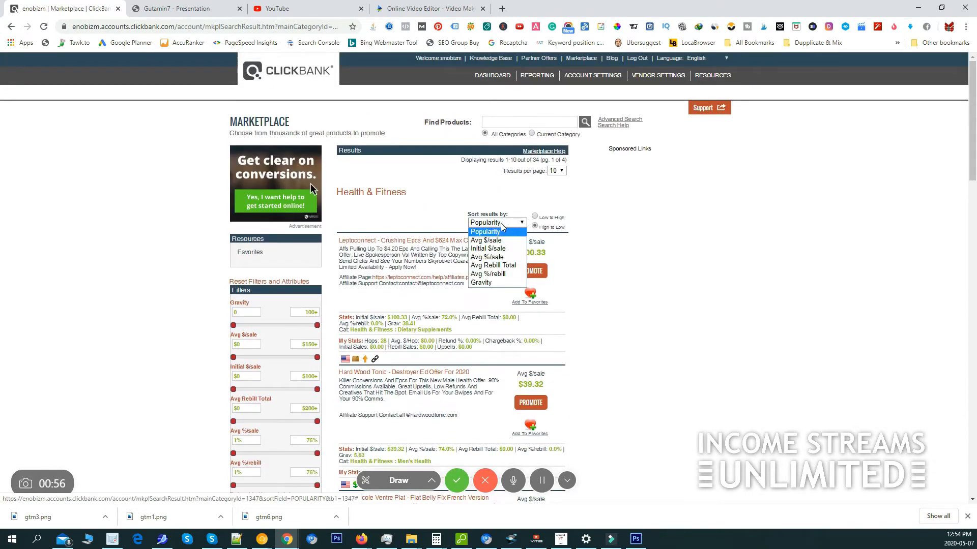
{"action": "left_click", "coordinate": [482, 283]}
Step: Find the Gutamin 7 offer in the sorted results and open its sales page
{"action": "scroll", "coordinate": [428, 282], "scroll_direction": "down", "scroll_amount": 1}
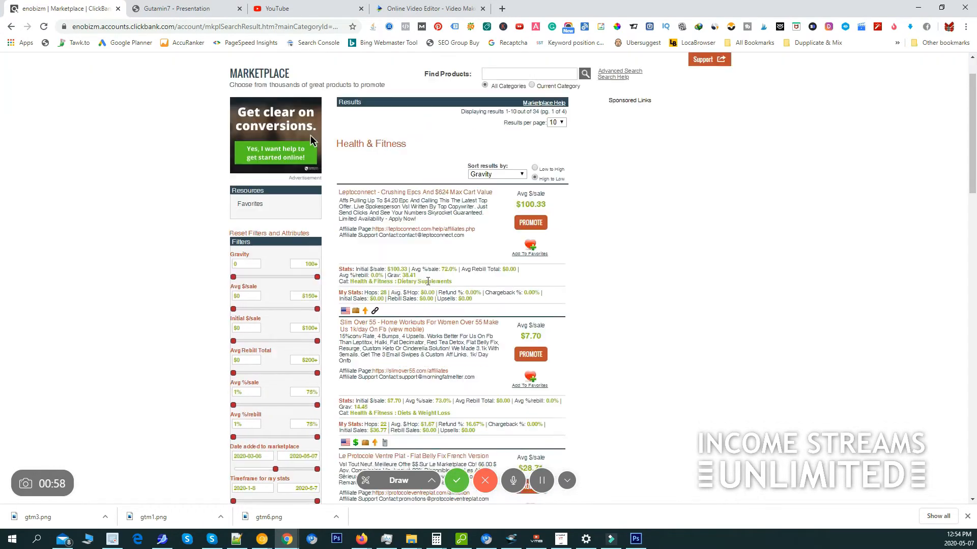
{"action": "scroll", "coordinate": [428, 281], "scroll_direction": "down", "scroll_amount": 4}
{"action": "scroll", "coordinate": [426, 284], "scroll_direction": "down", "scroll_amount": 3}
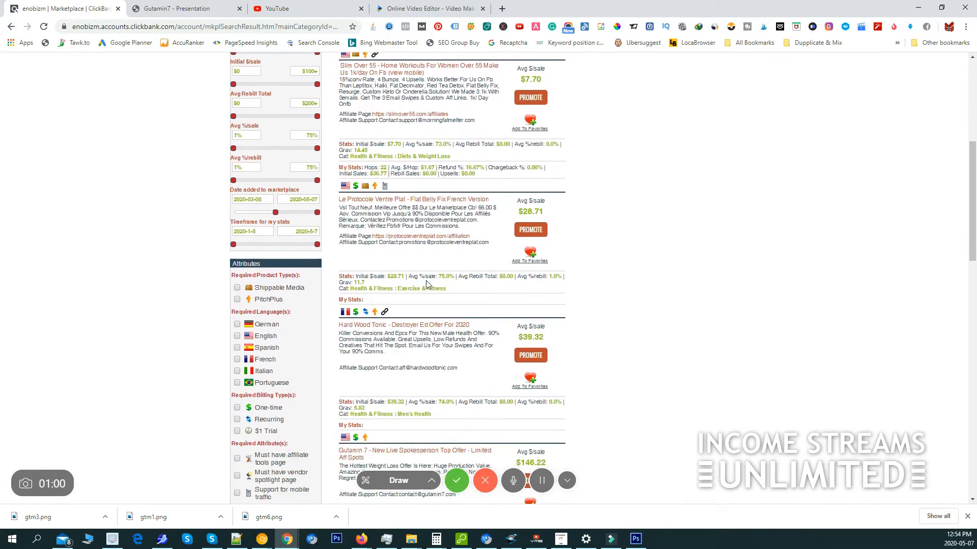
{"action": "scroll", "coordinate": [426, 284], "scroll_direction": "down", "scroll_amount": 1}
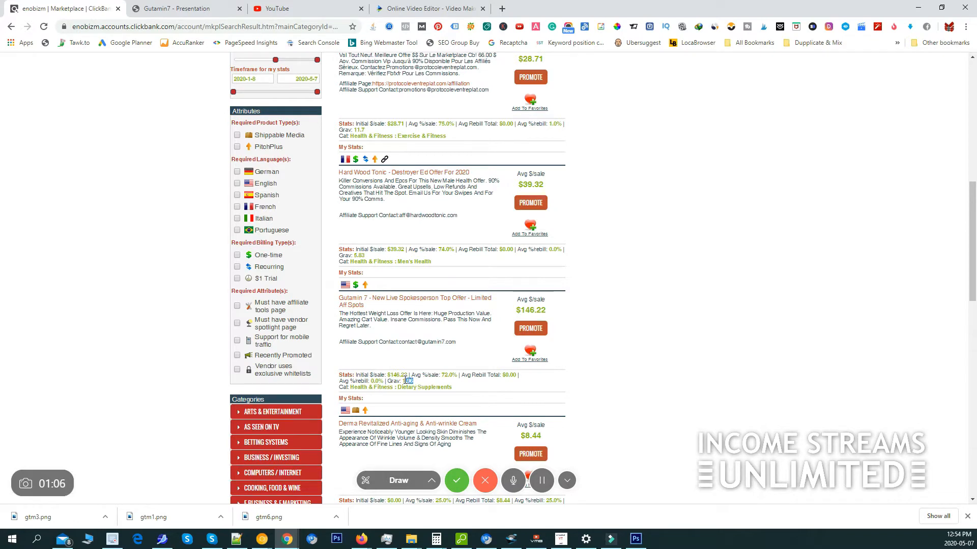
{"action": "left_click", "coordinate": [419, 301]}
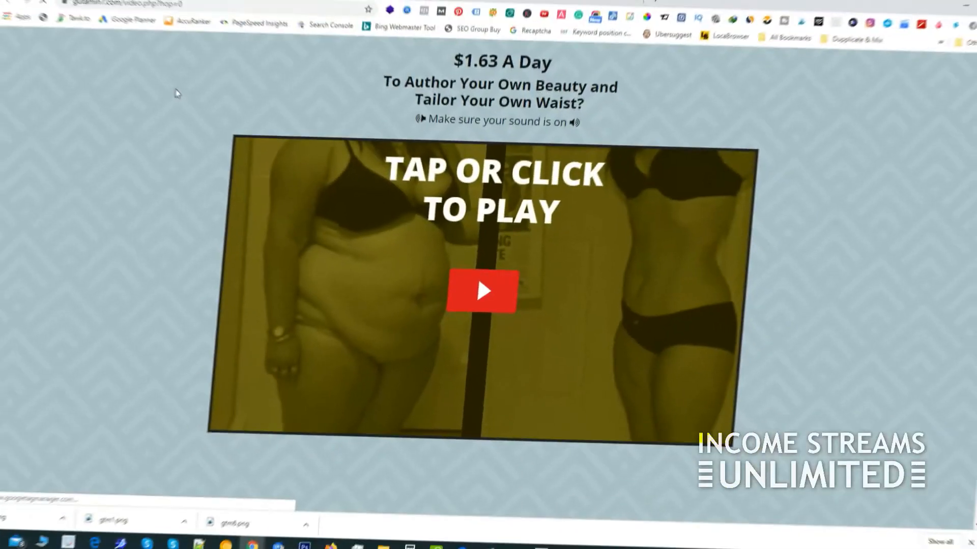
Step: Open the readable text version of the Gutamin 7 presentation in a new tab and close the redundant presentation tab
{"action": "scroll", "coordinate": [473, 285], "scroll_direction": "down", "scroll_amount": 8}
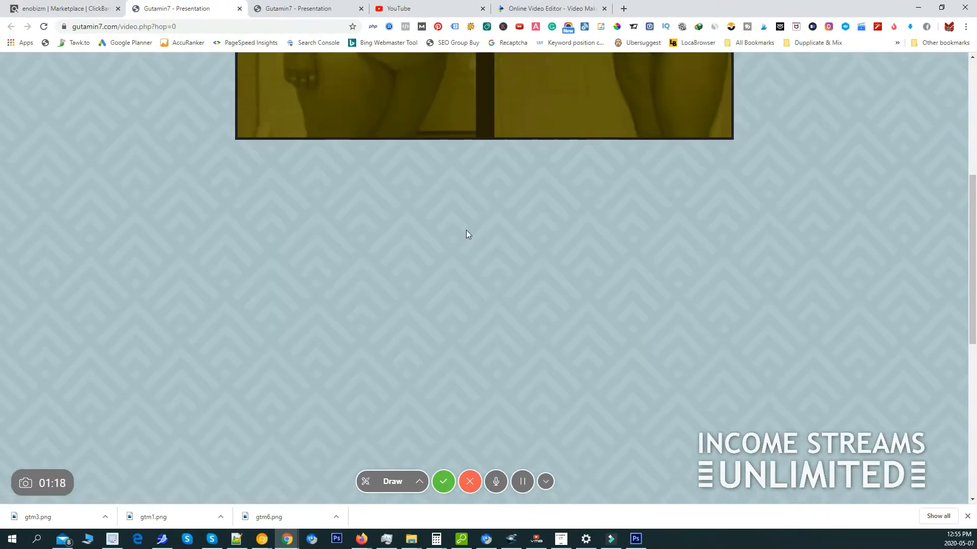
{"action": "scroll", "coordinate": [466, 234], "scroll_direction": "down", "scroll_amount": 3}
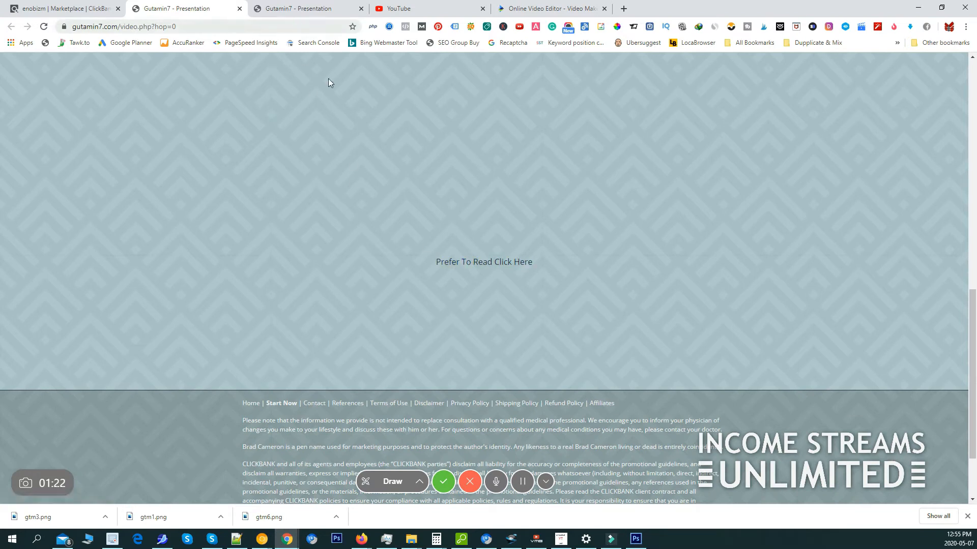
{"action": "middle_click", "coordinate": [475, 263]}
{"action": "left_click", "coordinate": [361, 8]}
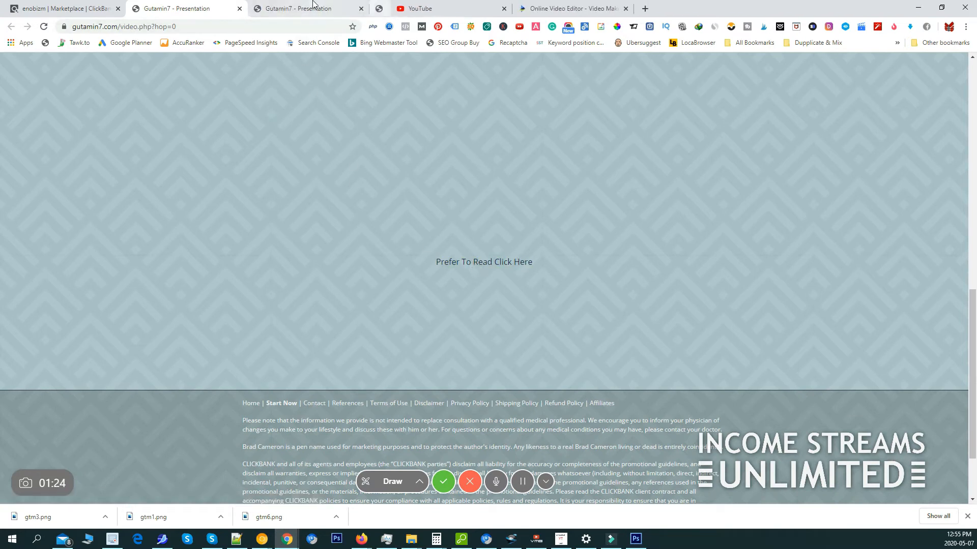
{"action": "left_click", "coordinate": [314, 6]}
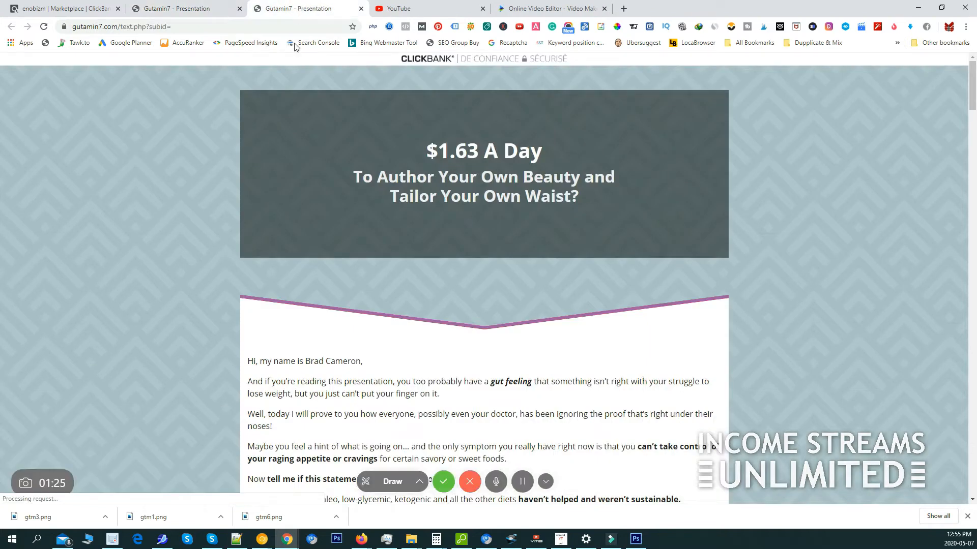
Step: Copy the web address of the Gutamin 7 text page
{"action": "left_click", "coordinate": [184, 28]}
{"action": "scroll", "coordinate": [383, 254], "scroll_direction": "down", "scroll_amount": 9}
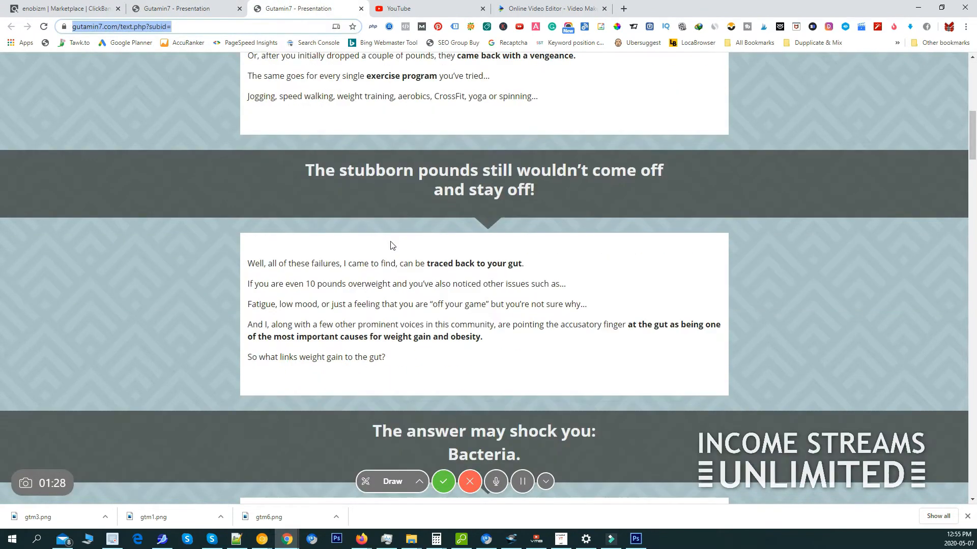
{"action": "scroll", "coordinate": [483, 254], "scroll_direction": "up", "scroll_amount": 1}
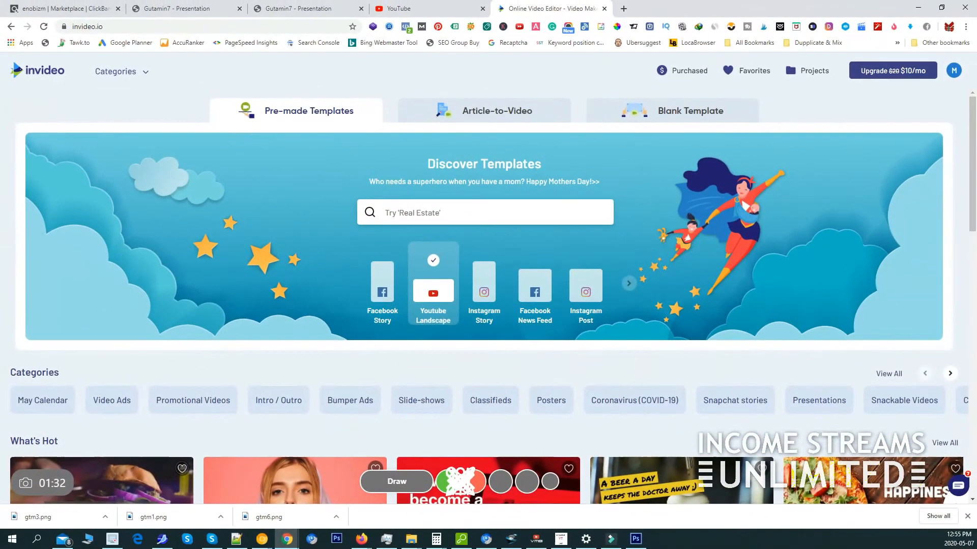
Step: In InVideo, choose Article-to-Video in the Youtube Landscape format and open the Technology template's preview
{"action": "left_click", "coordinate": [483, 118]}
{"action": "left_click", "coordinate": [433, 253]}
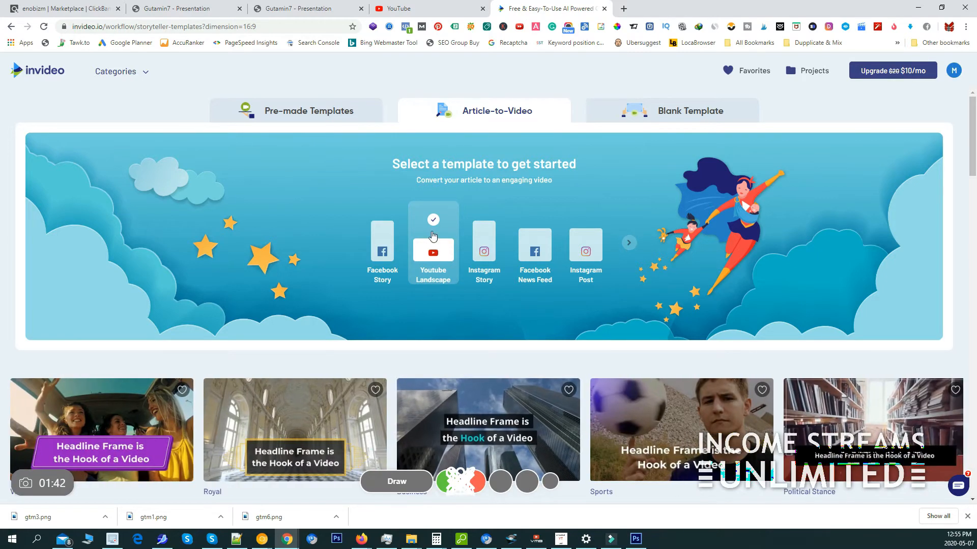
{"action": "scroll", "coordinate": [142, 355], "scroll_direction": "down", "scroll_amount": 5}
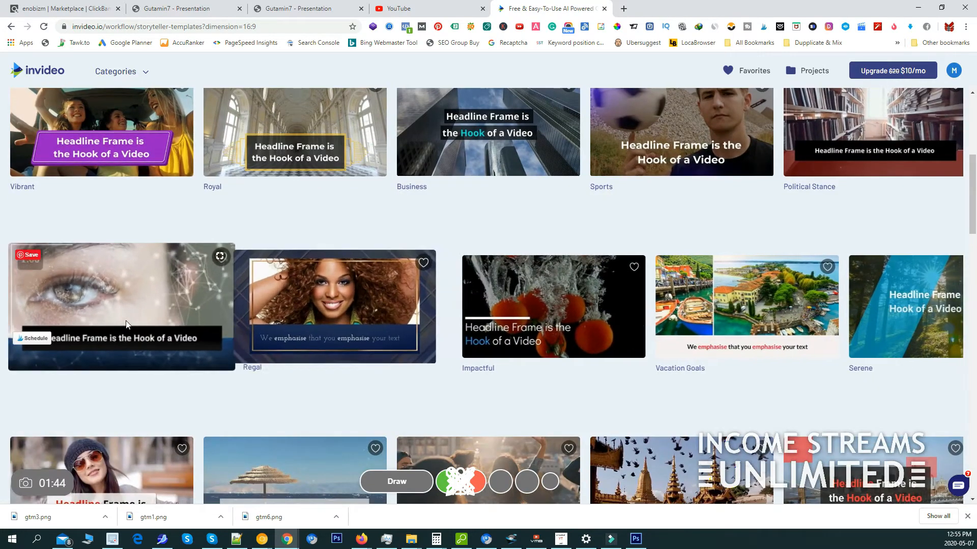
{"action": "left_click", "coordinate": [127, 331]}
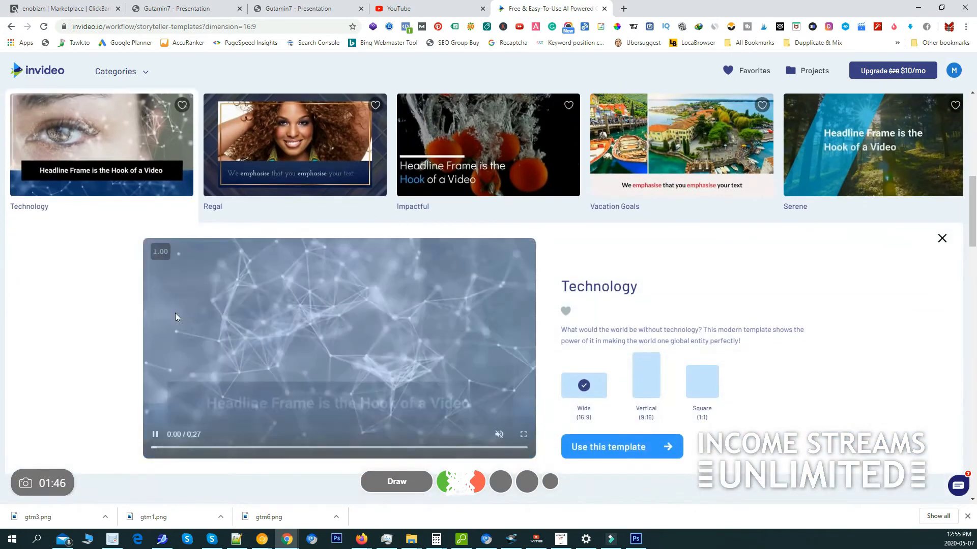
Step: Start the article video with the Technology template in the Wide (16:9) format
{"action": "scroll", "coordinate": [230, 316], "scroll_direction": "up", "scroll_amount": 8}
{"action": "scroll", "coordinate": [768, 338], "scroll_direction": "down", "scroll_amount": 3}
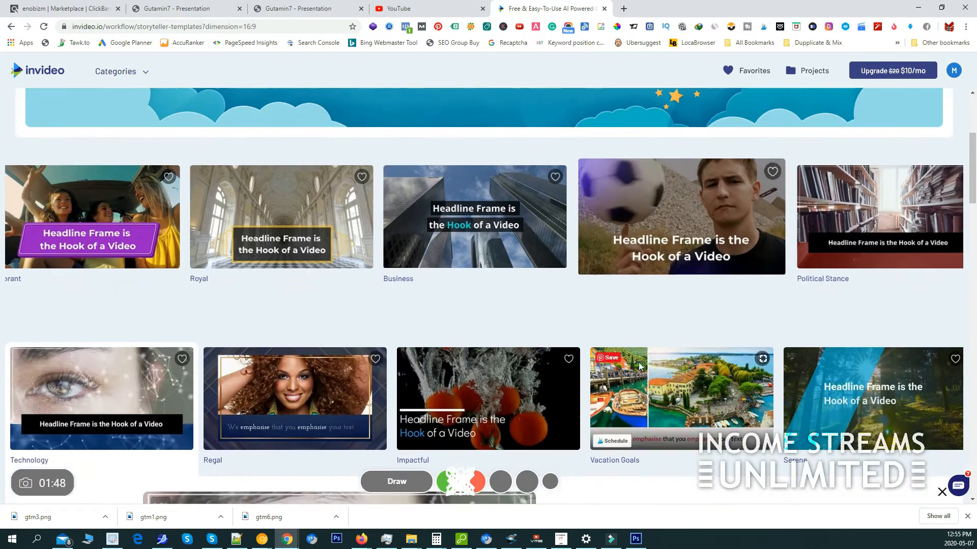
{"action": "scroll", "coordinate": [371, 277], "scroll_direction": "down", "scroll_amount": 4}
{"action": "scroll", "coordinate": [392, 340], "scroll_direction": "down", "scroll_amount": 1}
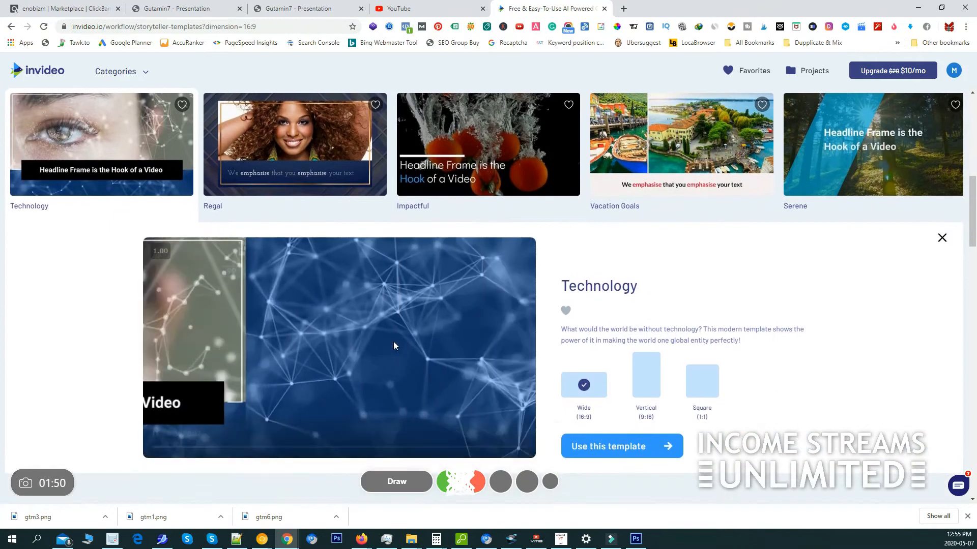
{"action": "scroll", "coordinate": [458, 361], "scroll_direction": "down", "scroll_amount": 1}
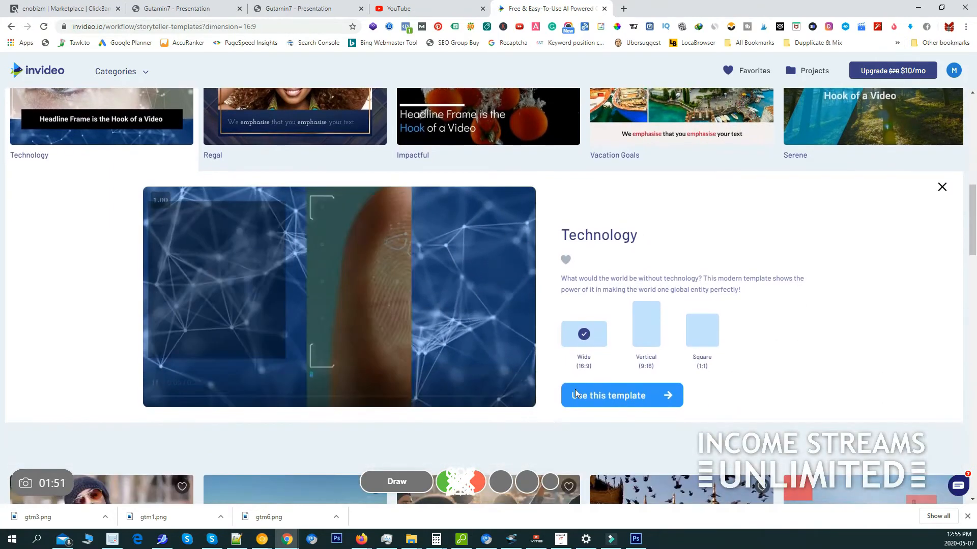
{"action": "left_click", "coordinate": [611, 397]}
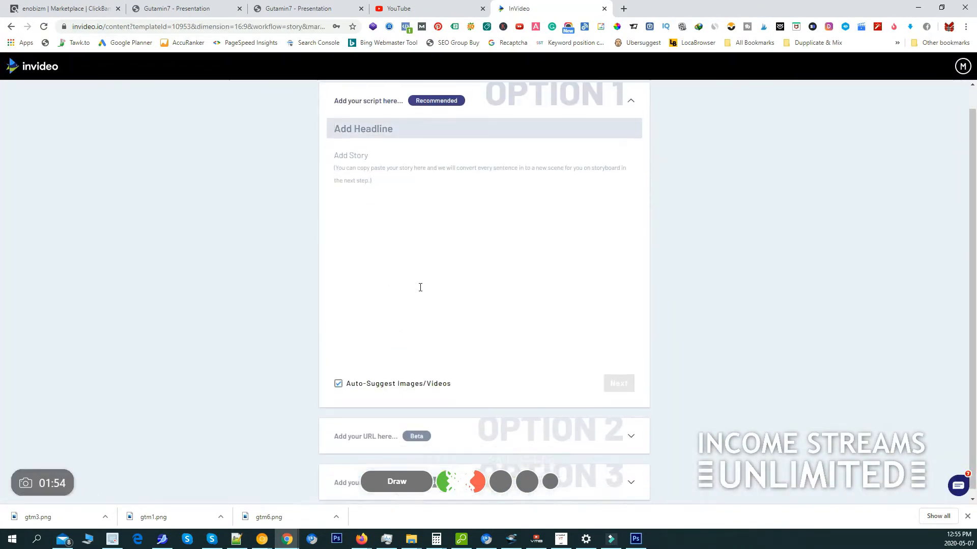
Step: Paste the copied Gutamin 7 page address as the article URL and fetch its text
{"action": "left_click", "coordinate": [389, 451]}
{"action": "key", "text": "ctrl+v"}
{"action": "left_click", "coordinate": [617, 226]}
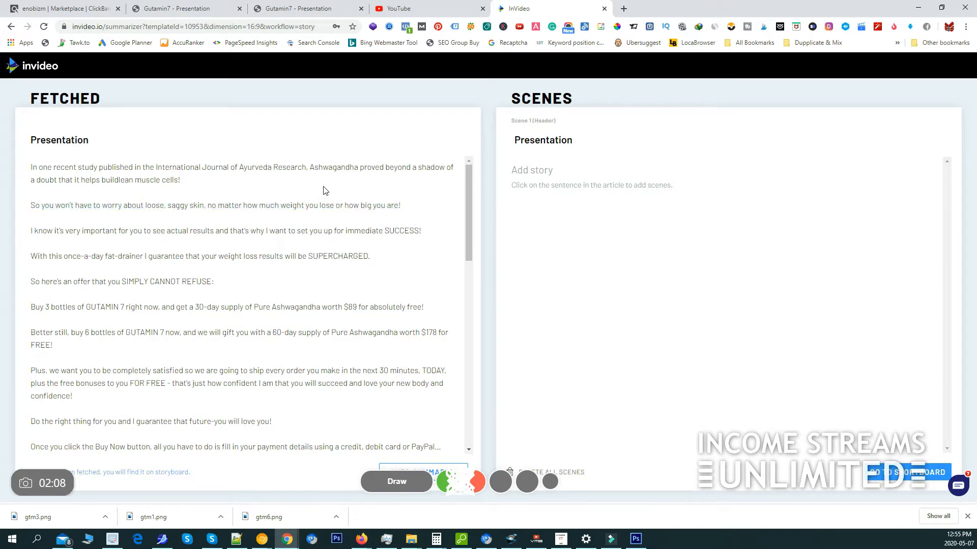
Step: Add selected sales sentences from the fetched article as scenes 2 to 9 and go to the storyboard
{"action": "scroll", "coordinate": [285, 303], "scroll_direction": "down", "scroll_amount": 3}
{"action": "scroll", "coordinate": [265, 315], "scroll_direction": "up", "scroll_amount": 3}
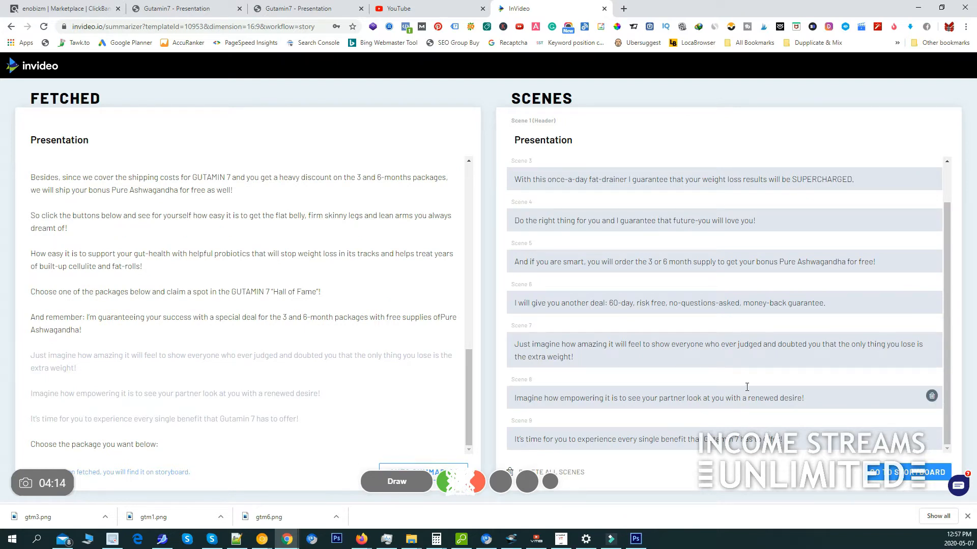
{"action": "scroll", "coordinate": [722, 315], "scroll_direction": "up", "scroll_amount": 1}
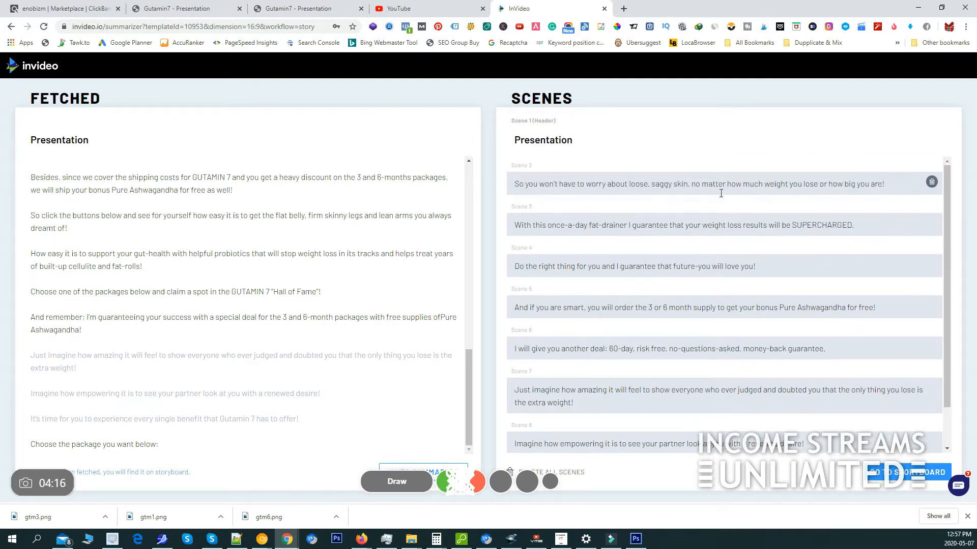
{"action": "scroll", "coordinate": [712, 285], "scroll_direction": "down", "scroll_amount": 1}
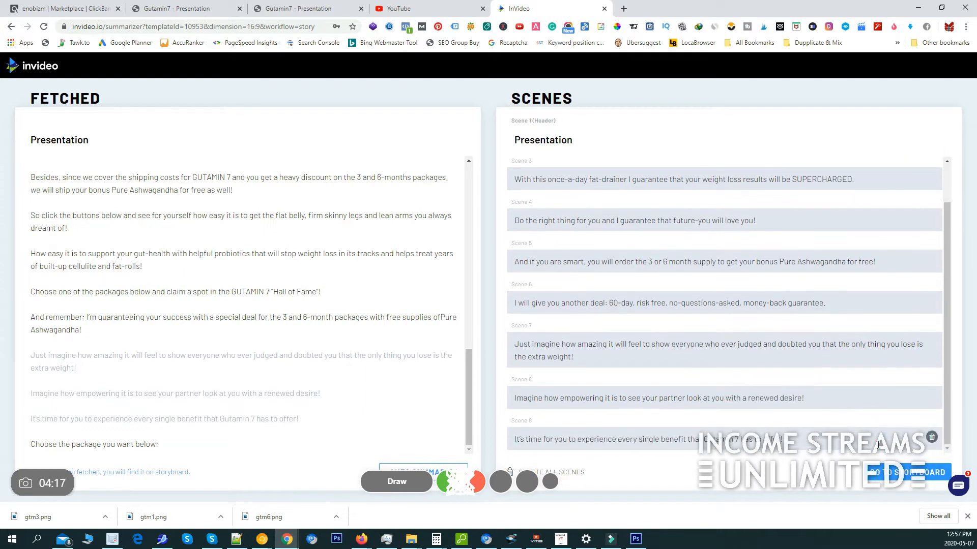
{"action": "left_click", "coordinate": [896, 476]}
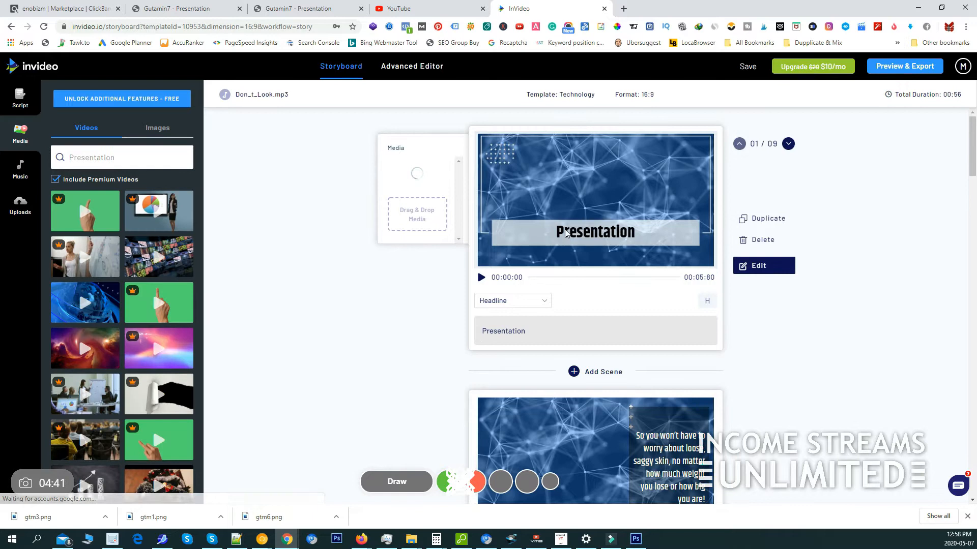
Step: Change scene 1's headline to "Guatamin7 Review" and replace its media with the uploaded Gutamin 7 bottles image
{"action": "left_click_drag", "start_coordinate": [538, 331], "coordinate": [408, 347]}
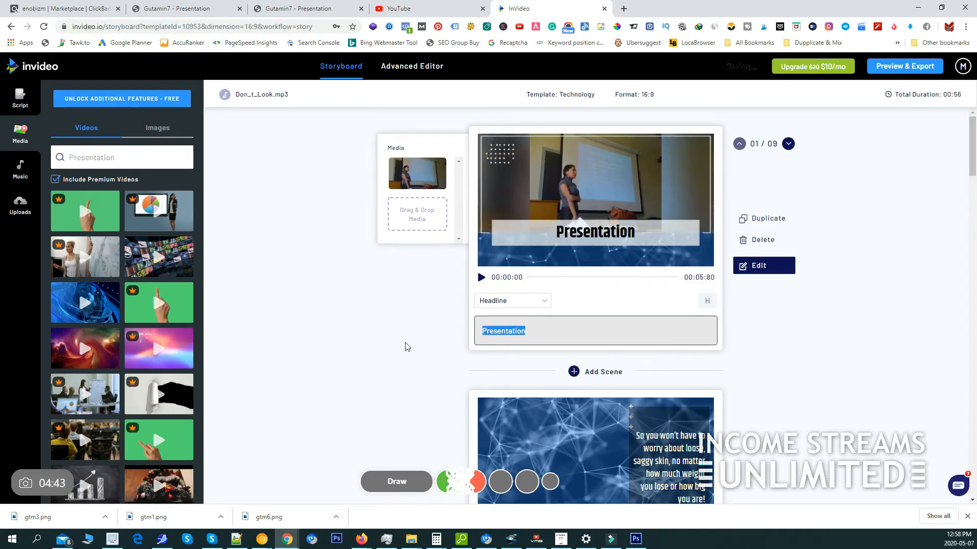
{"action": "type", "text": "Guatamin7 Review"}
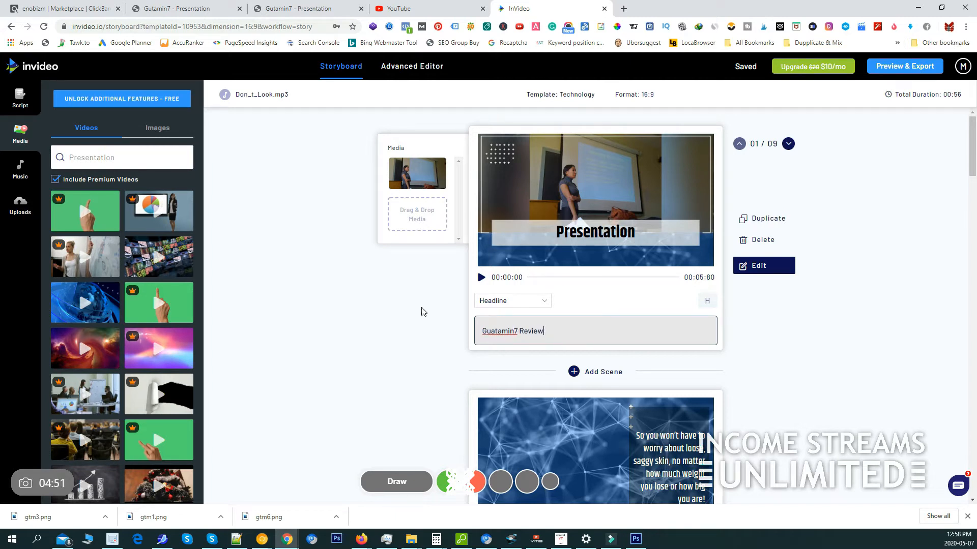
{"action": "left_click", "coordinate": [421, 312]}
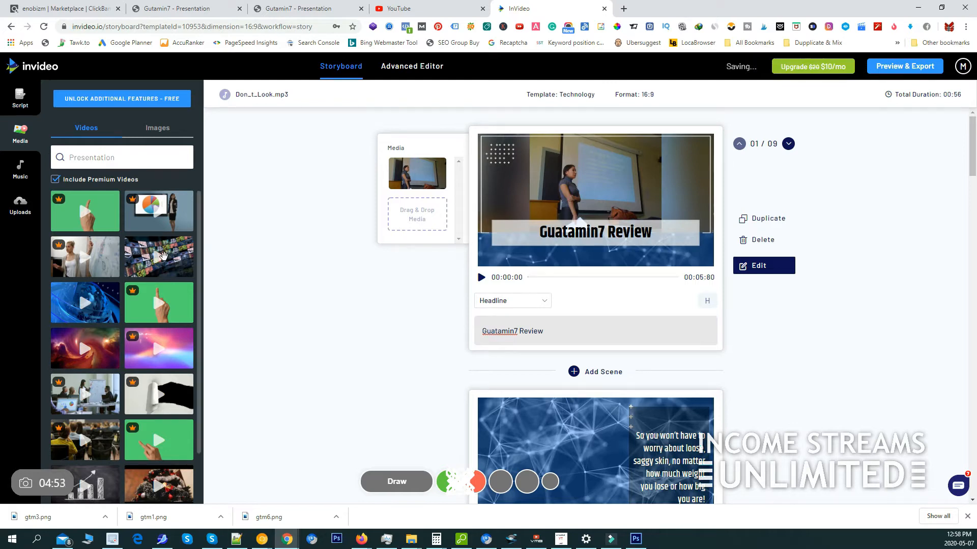
{"action": "left_click", "coordinate": [22, 204]}
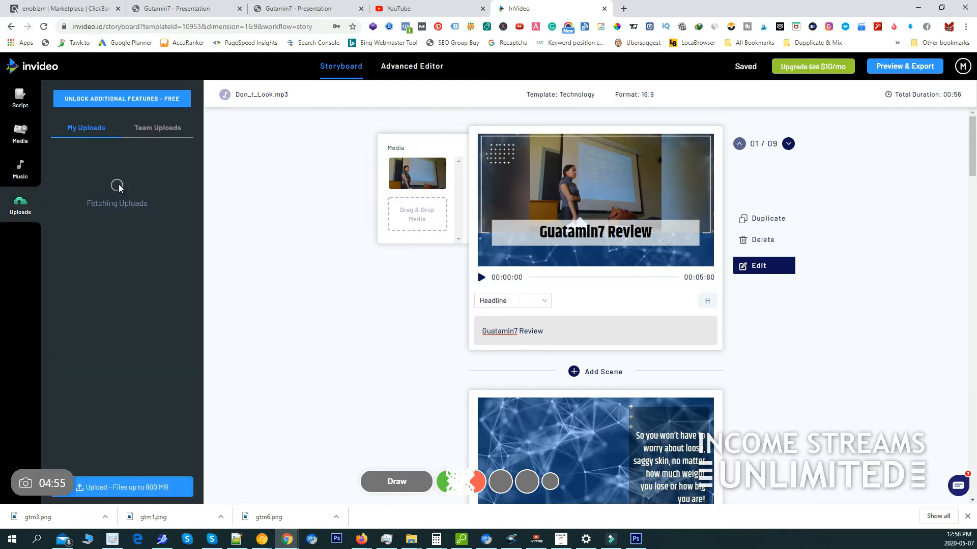
{"action": "left_click_drag", "start_coordinate": [87, 233], "coordinate": [418, 177]}
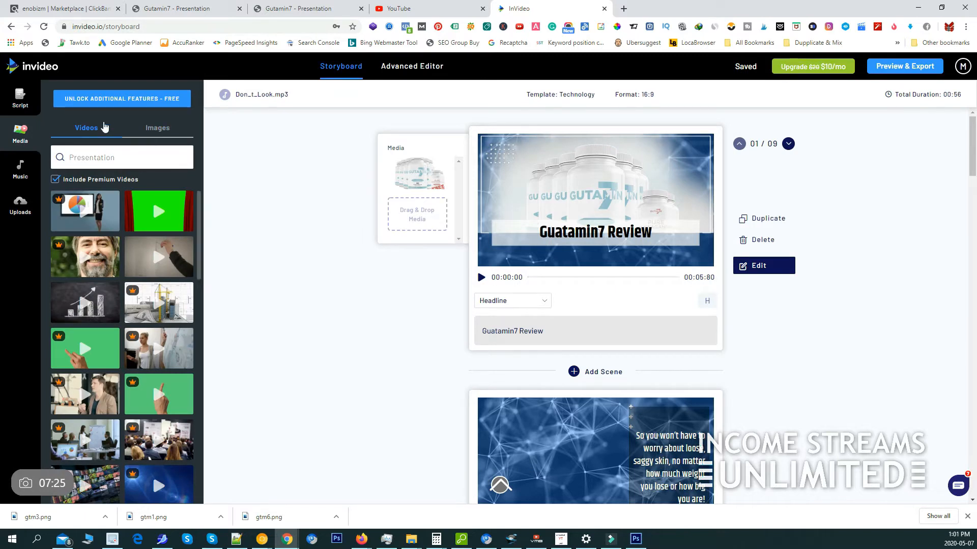
Step: Open the free offer for additional features, review what it includes and unlock the premium features for this video
{"action": "left_click", "coordinate": [156, 100]}
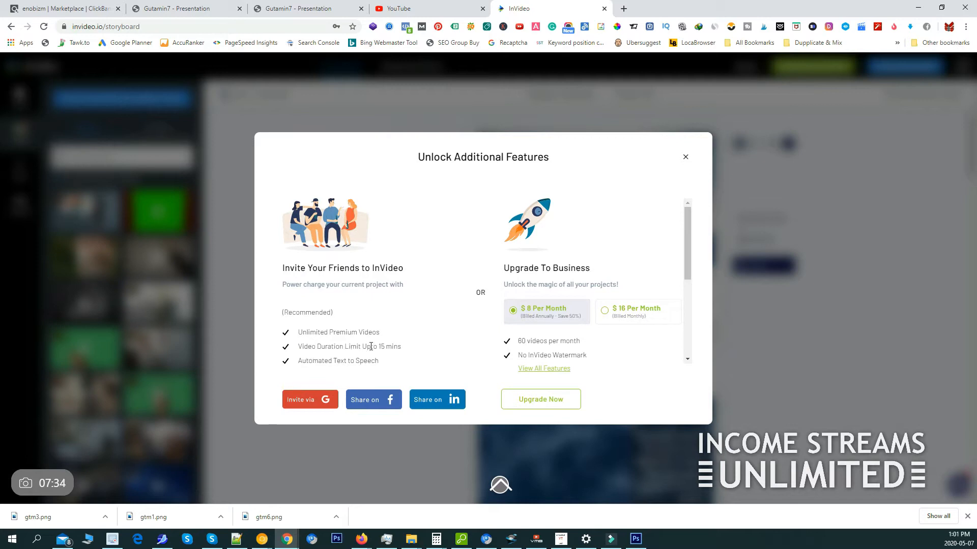
{"action": "left_click_drag", "start_coordinate": [403, 347], "coordinate": [374, 346]}
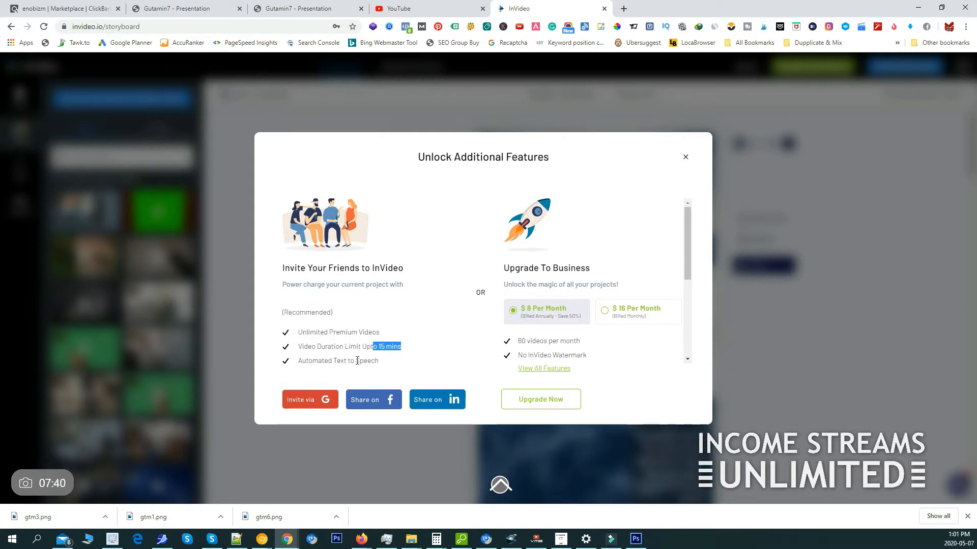
{"action": "left_click_drag", "start_coordinate": [379, 360], "coordinate": [309, 361]}
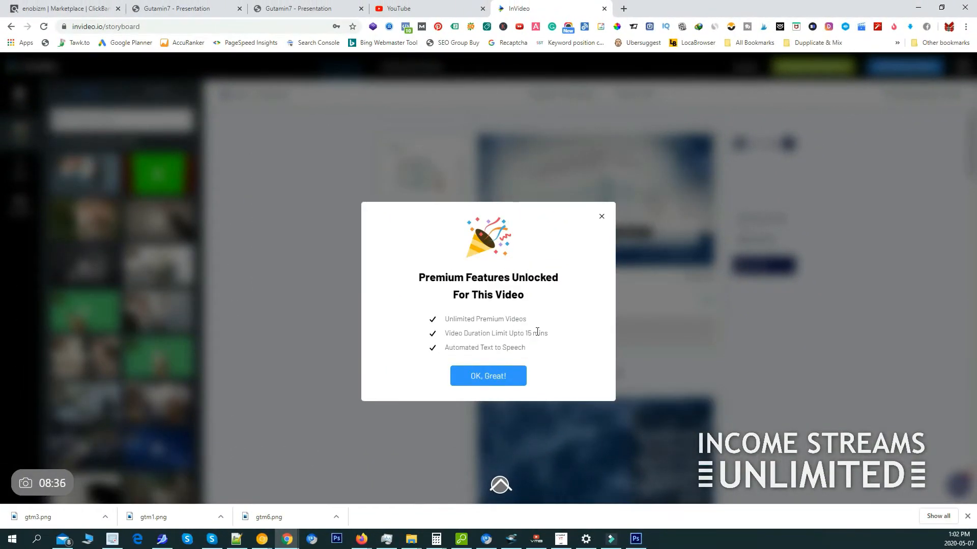
{"action": "left_click", "coordinate": [488, 376]}
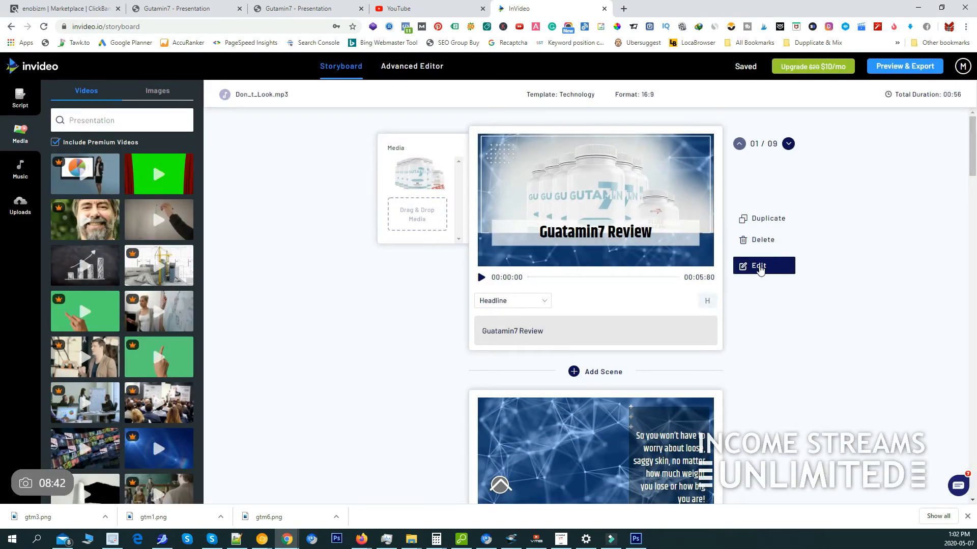
Step: Open scene 1 for editing and generate an automated voice-over of its headline in US English with the Salli voice
{"action": "left_click", "coordinate": [762, 265]}
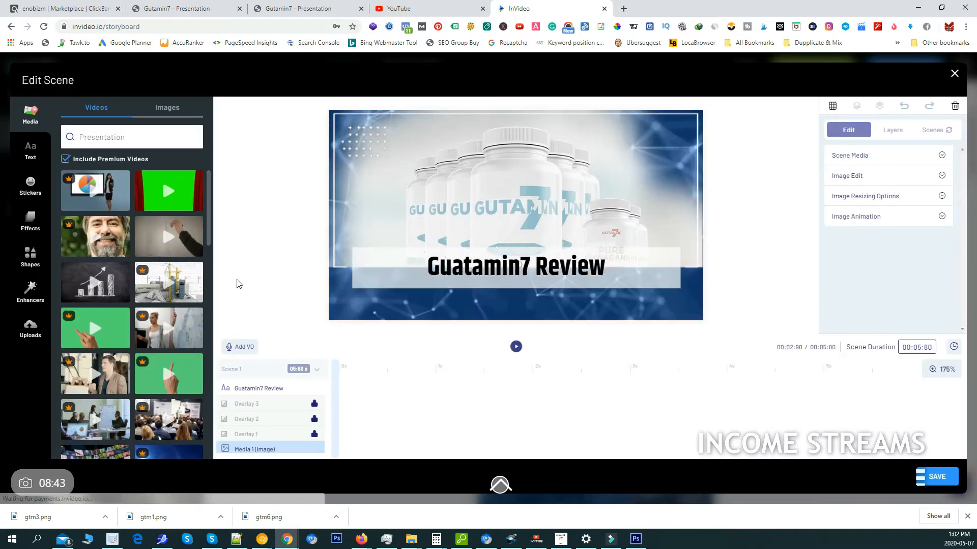
{"action": "left_click", "coordinate": [244, 349]}
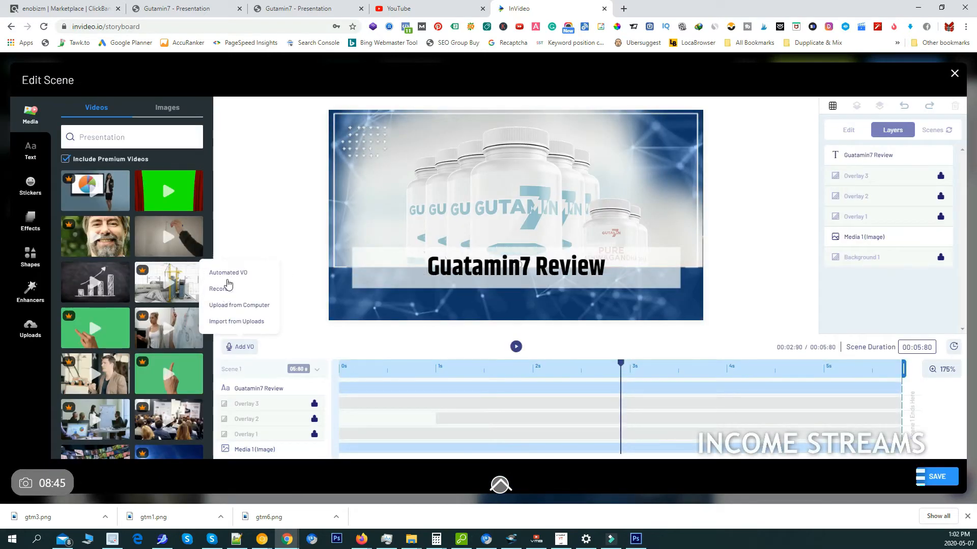
{"action": "left_click", "coordinate": [232, 275]}
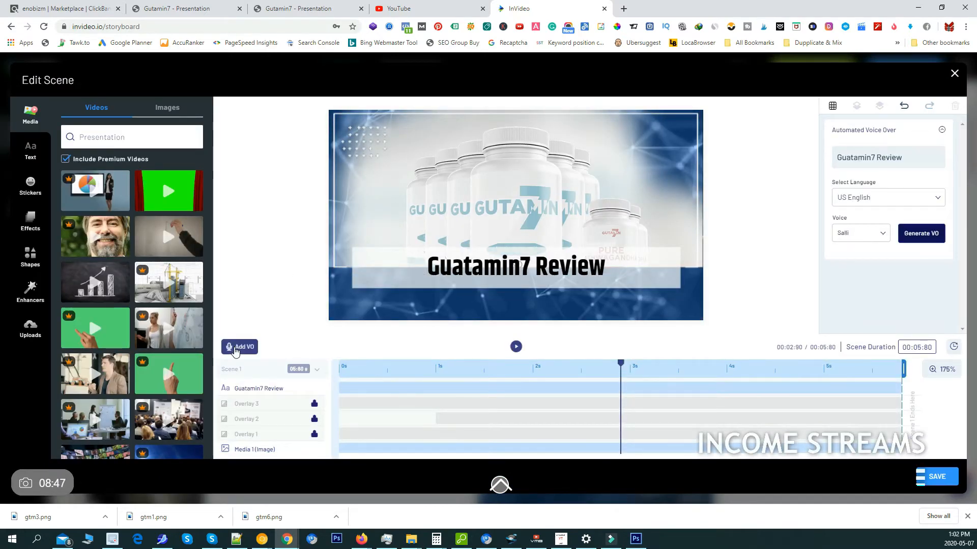
{"action": "left_click", "coordinate": [235, 348]}
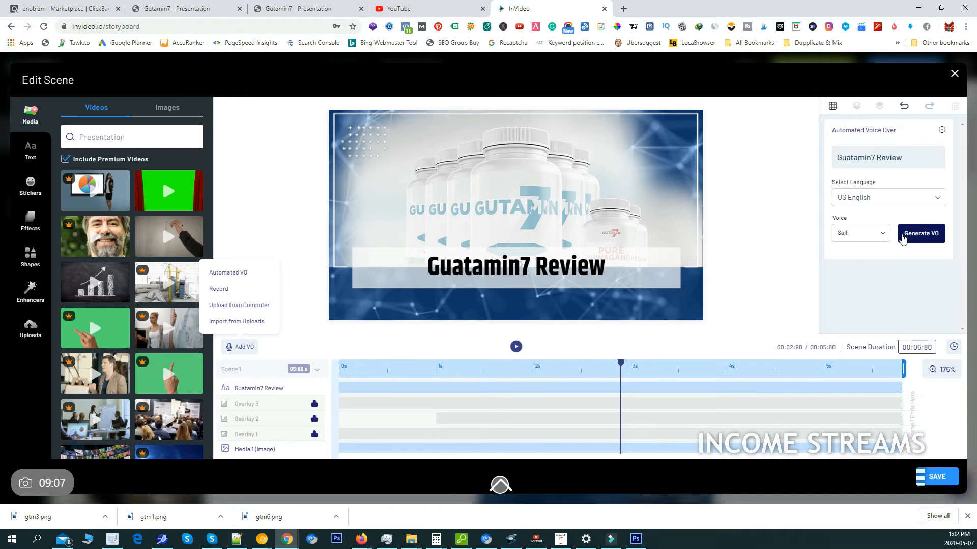
{"action": "left_click", "coordinate": [911, 238]}
{"action": "left_click", "coordinate": [910, 239]}
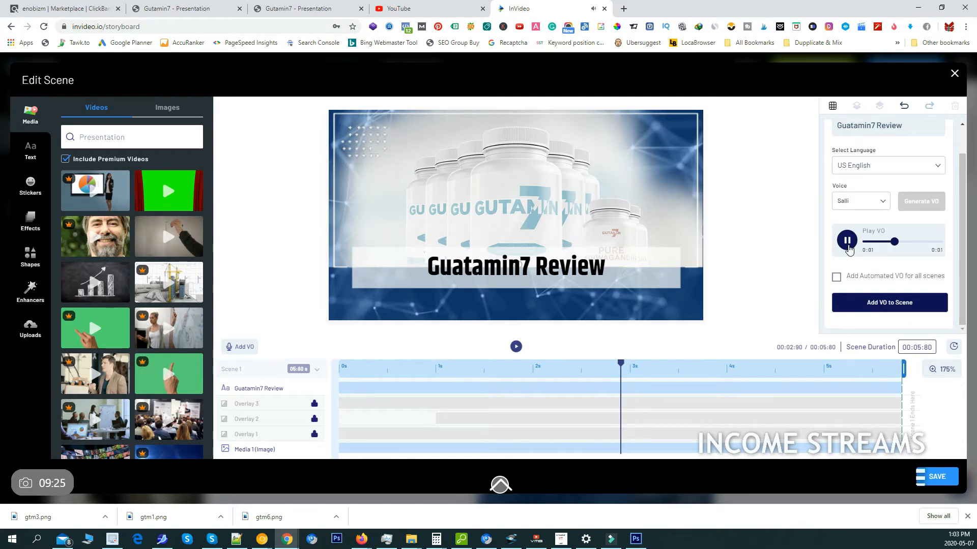
Step: Add the generated voice-over with automated voice-over enabled for all scenes, and save scene 1
{"action": "left_click", "coordinate": [836, 277]}
{"action": "left_click", "coordinate": [853, 303]}
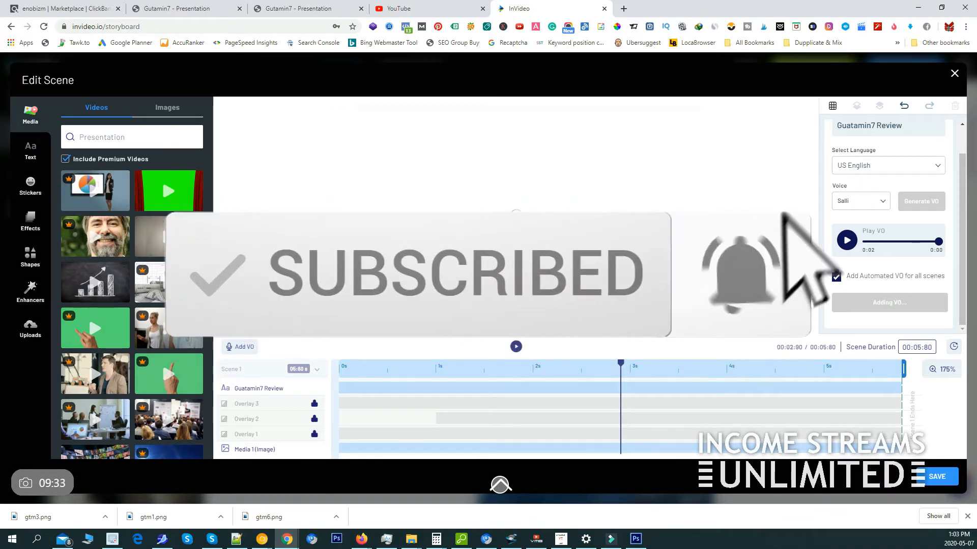
{"action": "left_click", "coordinate": [937, 478]}
Step: Go to scene 2 in the storyboard and search the stock videos for "weight loss"
{"action": "scroll", "coordinate": [517, 197], "scroll_direction": "down", "scroll_amount": 3}
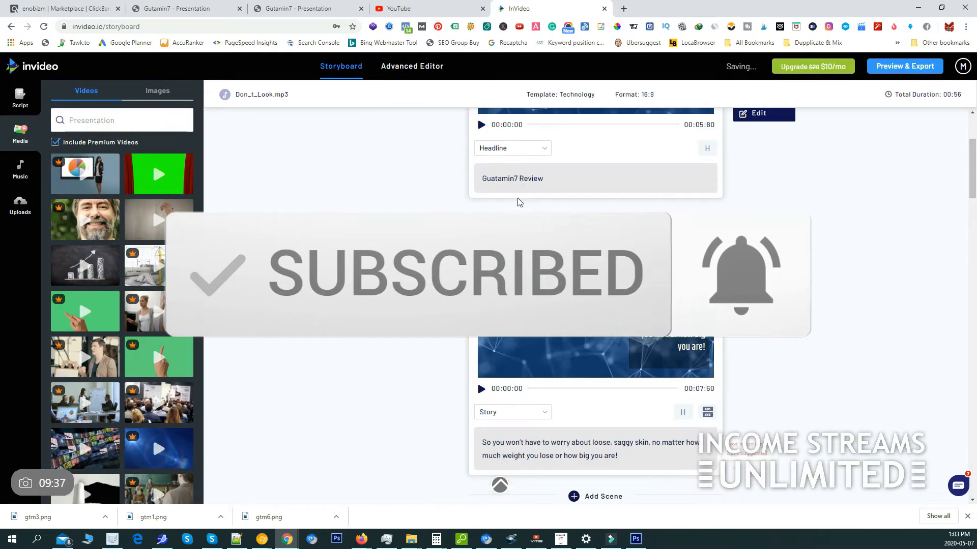
{"action": "scroll", "coordinate": [517, 199], "scroll_direction": "down", "scroll_amount": 1}
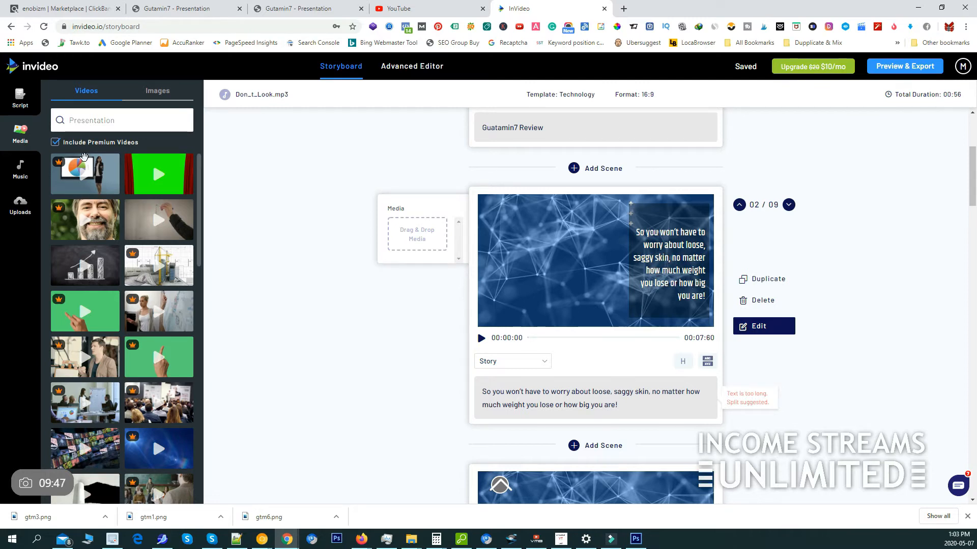
{"action": "left_click", "coordinate": [105, 120]}
{"action": "type", "text": "weight loss"}
{"action": "key", "text": "ctrl+a"}
{"action": "type", "text": "weight"}
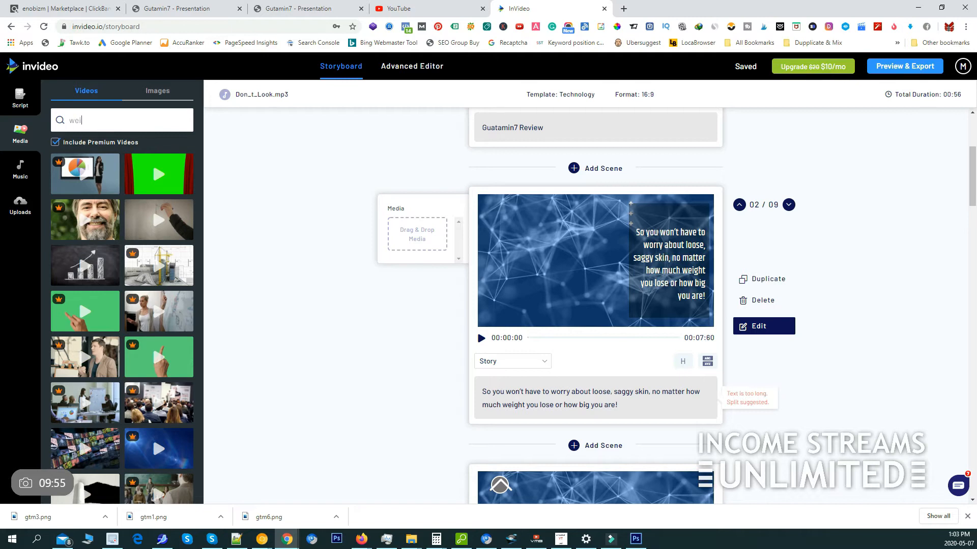
{"action": "key", "text": "Return"}
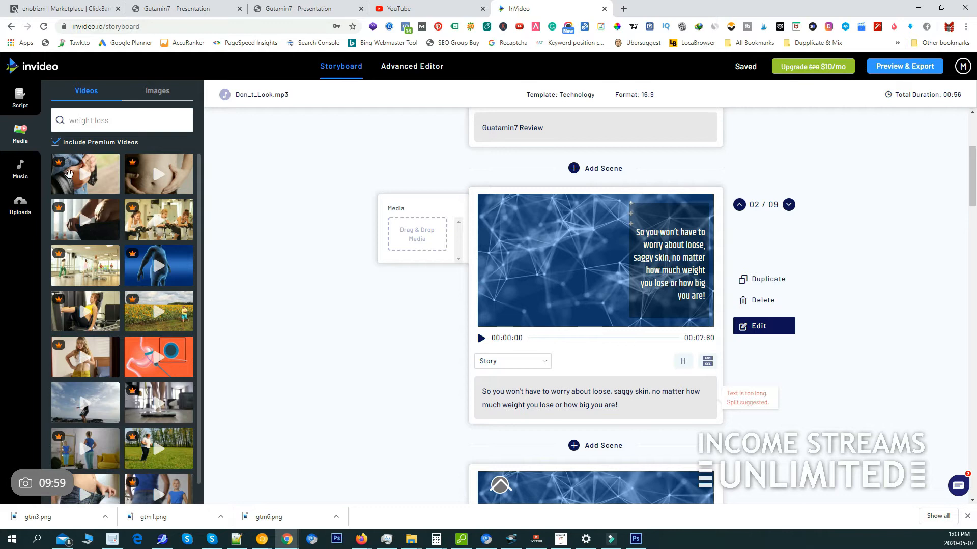
Step: Compare the weight loss images and videos, and add the full clip of the woman in yellow trousers to scene 2
{"action": "scroll", "coordinate": [111, 270], "scroll_direction": "down", "scroll_amount": 1}
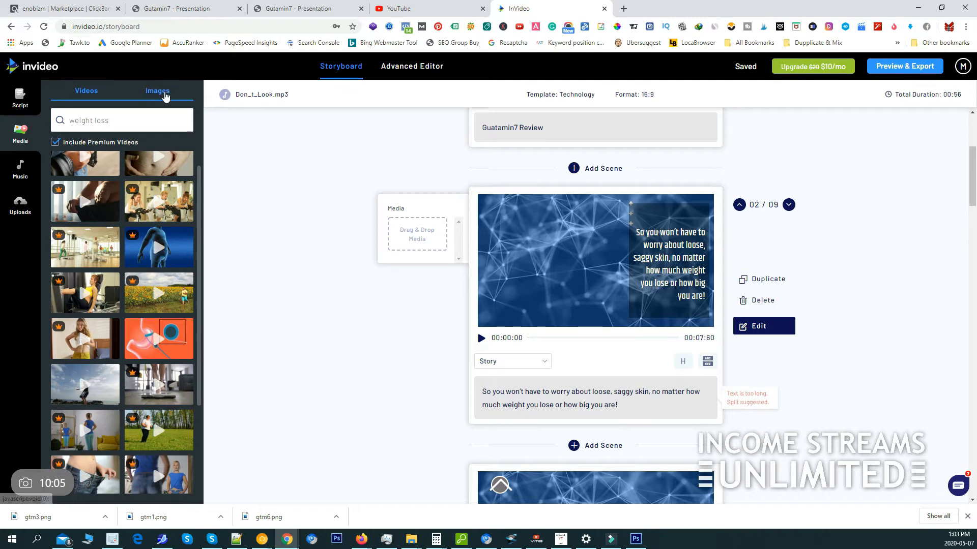
{"action": "left_click", "coordinate": [163, 95]}
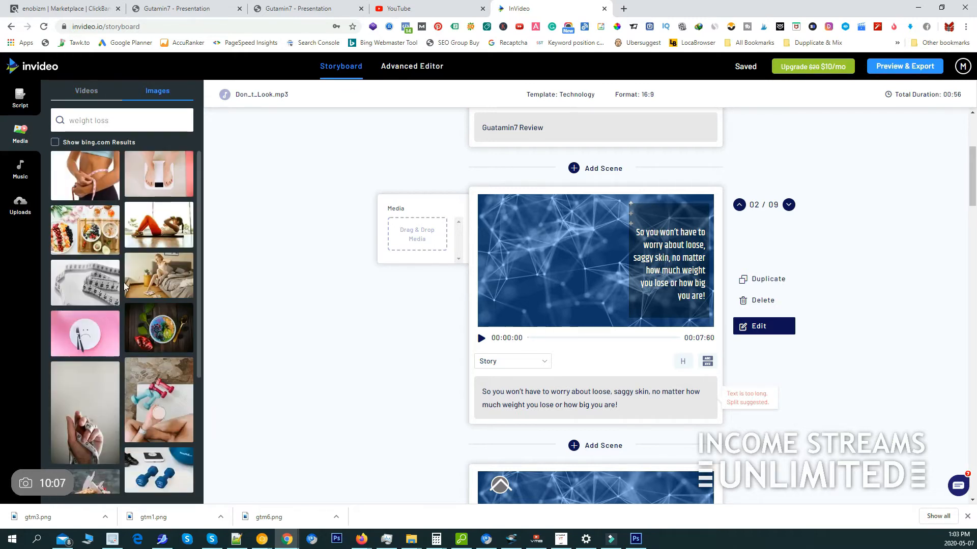
{"action": "scroll", "coordinate": [111, 181], "scroll_direction": "down", "scroll_amount": 2}
{"action": "left_click", "coordinate": [100, 96]}
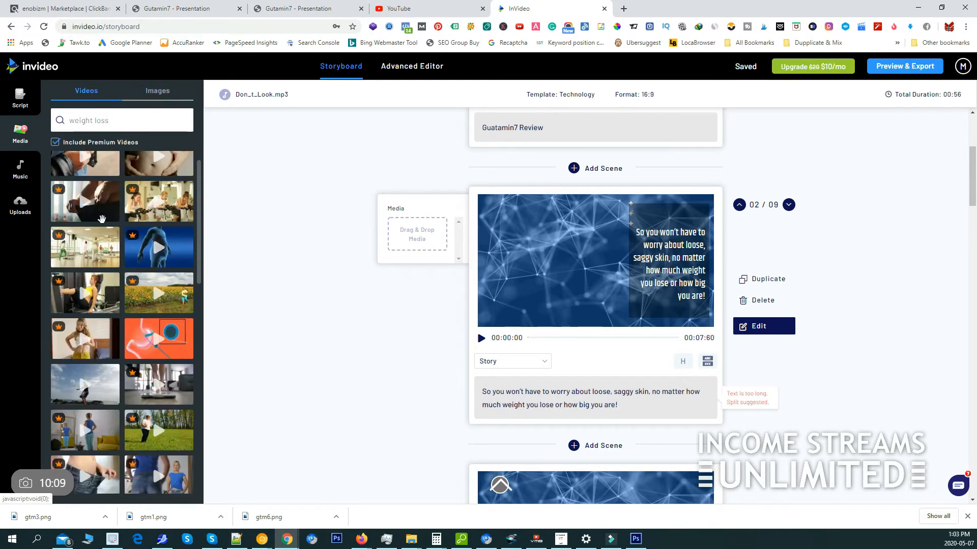
{"action": "left_click_drag", "start_coordinate": [94, 325], "coordinate": [420, 229]}
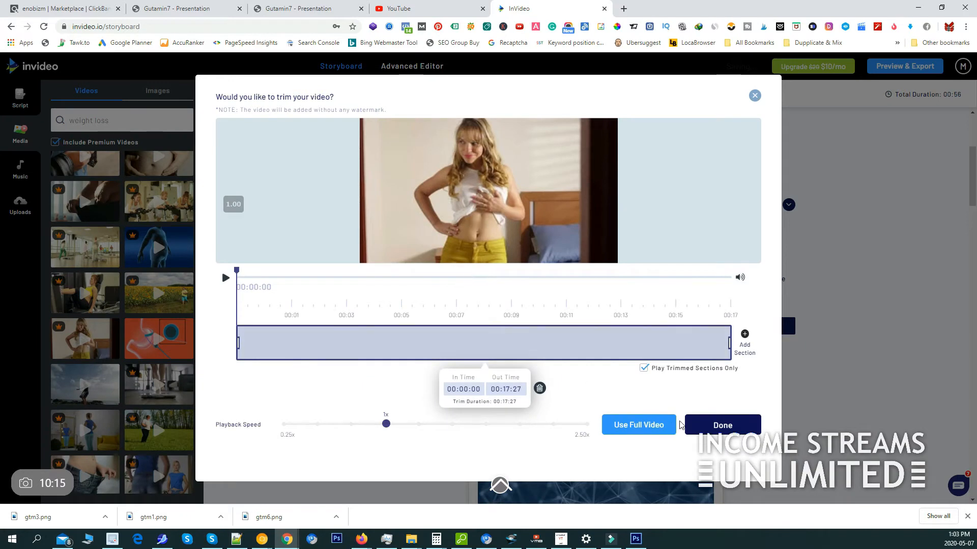
{"action": "left_click", "coordinate": [639, 426]}
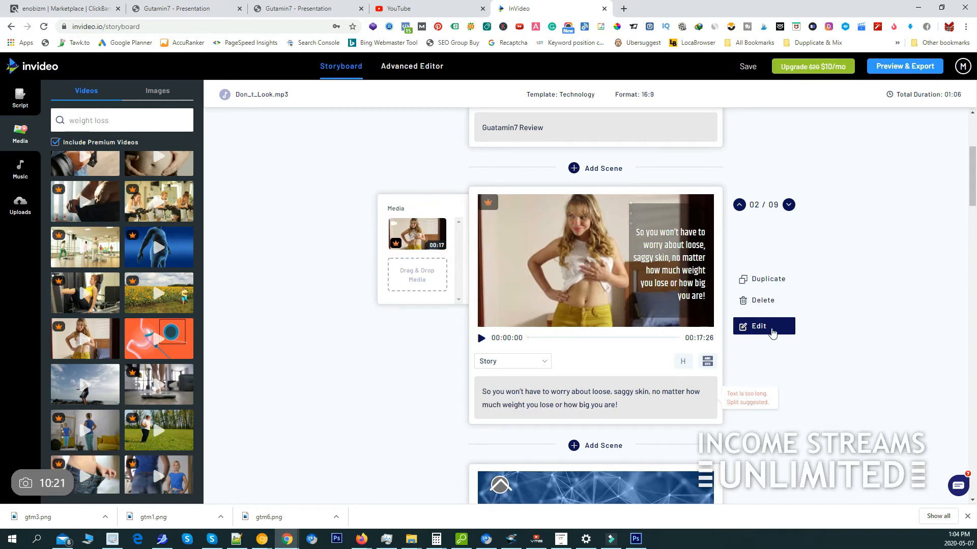
Step: Check scene 2's timeline in the scene editor, save the scene and play it in the storyboard
{"action": "left_click", "coordinate": [772, 333]}
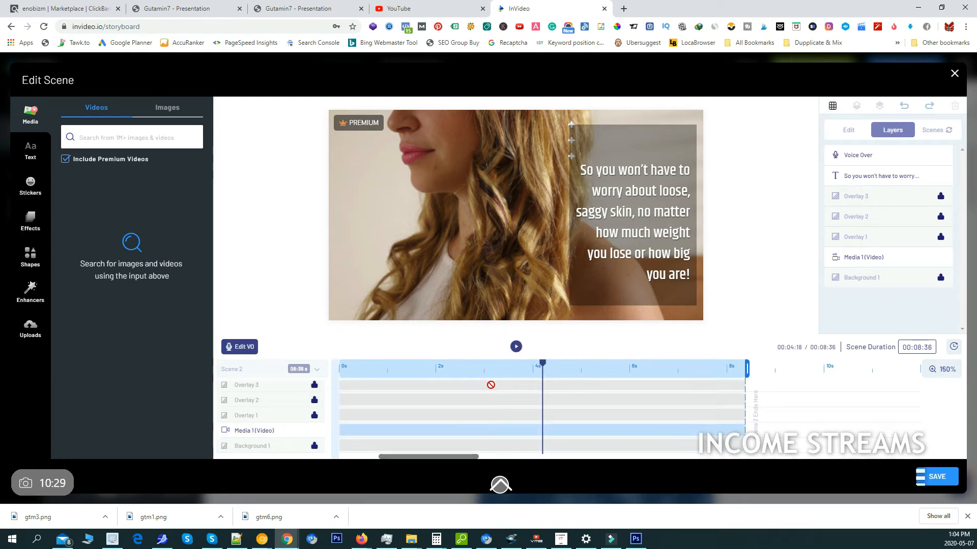
{"action": "left_click_drag", "start_coordinate": [544, 370], "coordinate": [624, 368]}
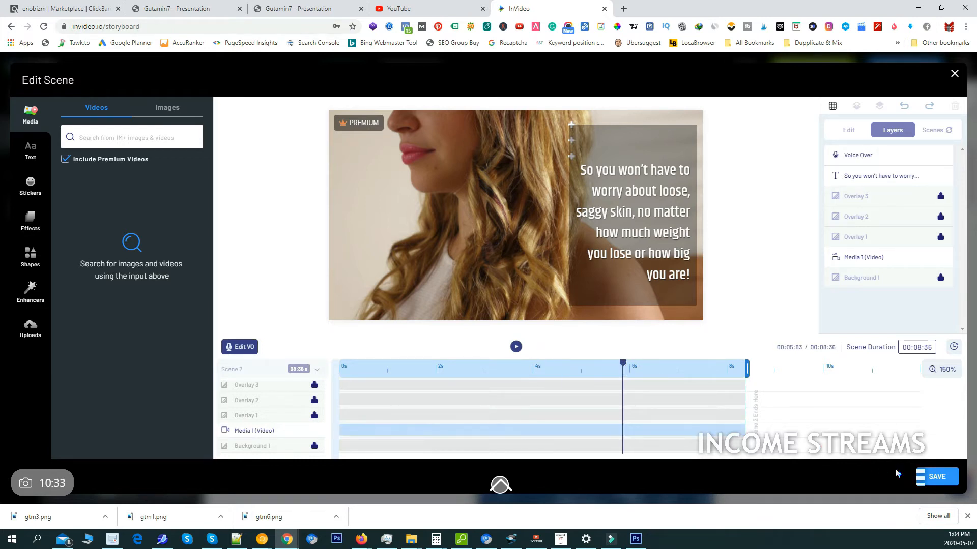
{"action": "left_click", "coordinate": [920, 477]}
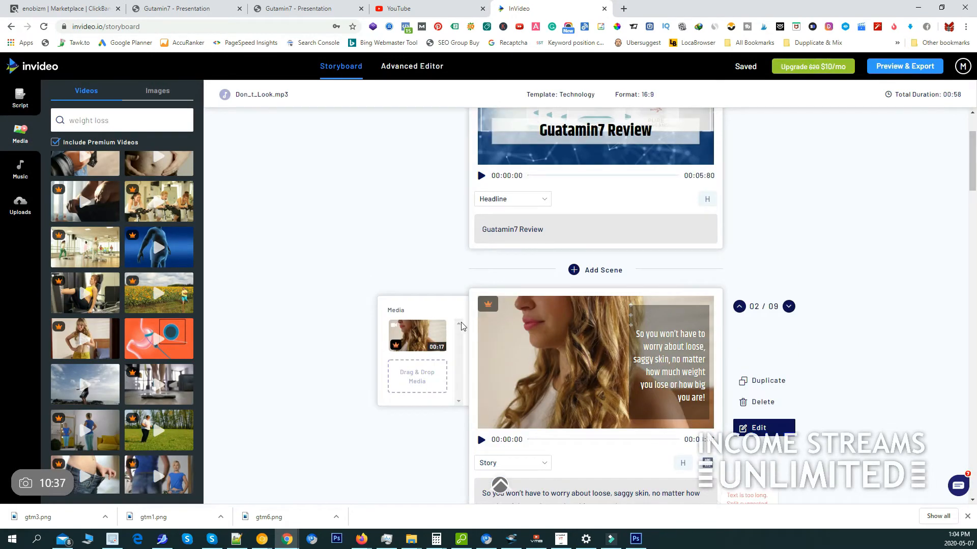
{"action": "left_click", "coordinate": [481, 339]}
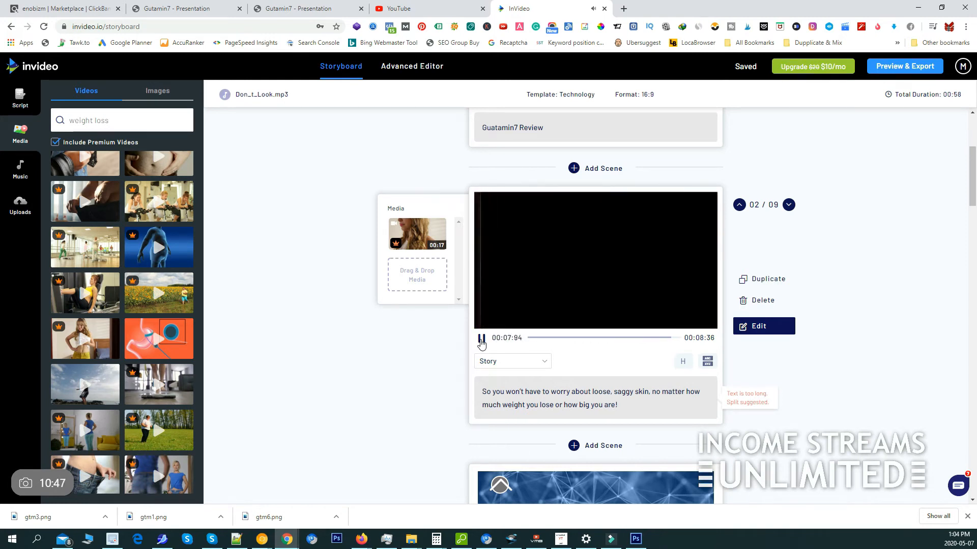
Step: Look through the weight loss videos for scene 3 and preview the clip of the slim woman in big jeans
{"action": "scroll", "coordinate": [435, 356], "scroll_direction": "down", "scroll_amount": 5}
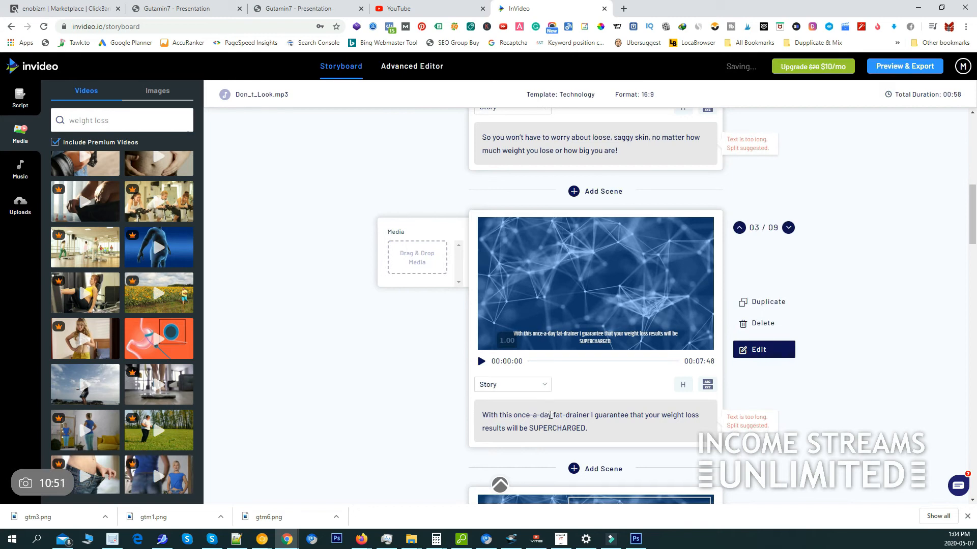
{"action": "scroll", "coordinate": [107, 304], "scroll_direction": "down", "scroll_amount": 4}
{"action": "mouse_move", "coordinate": [99, 262]}
{"action": "left_mouse_down"}
{"action": "mouse_move", "coordinate": [283, 284]}
{"action": "mouse_move", "coordinate": [117, 271]}
{"action": "mouse_move", "coordinate": [96, 257]}
{"action": "left_mouse_up"}
{"action": "left_click_drag", "start_coordinate": [87, 295], "coordinate": [266, 278]}
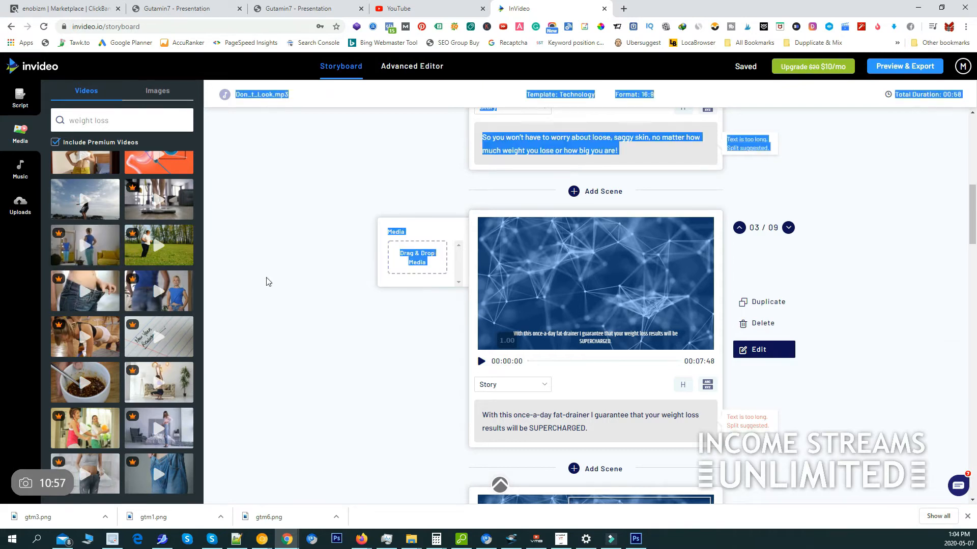
{"action": "left_click_drag", "start_coordinate": [89, 290], "coordinate": [200, 306]}
{"action": "left_click", "coordinate": [101, 301]}
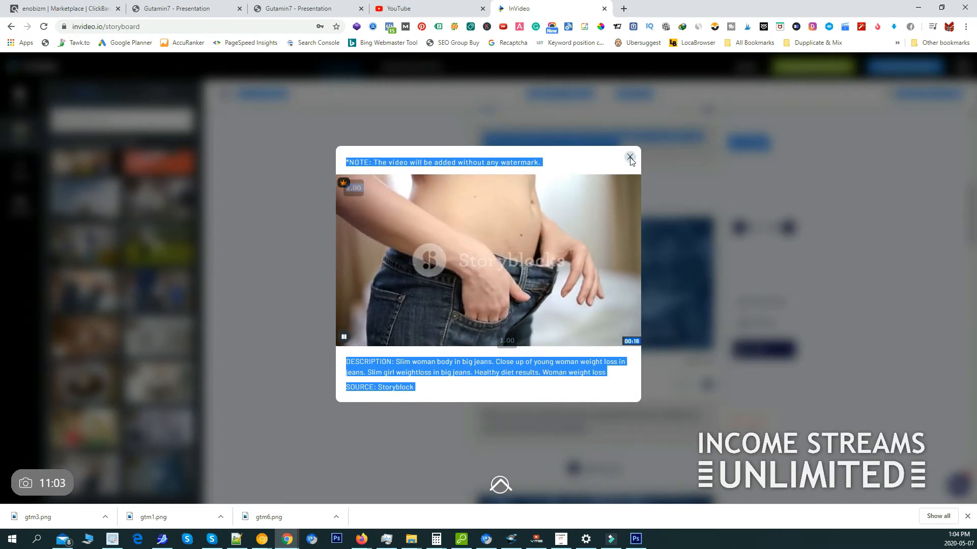
{"action": "left_click", "coordinate": [272, 157]}
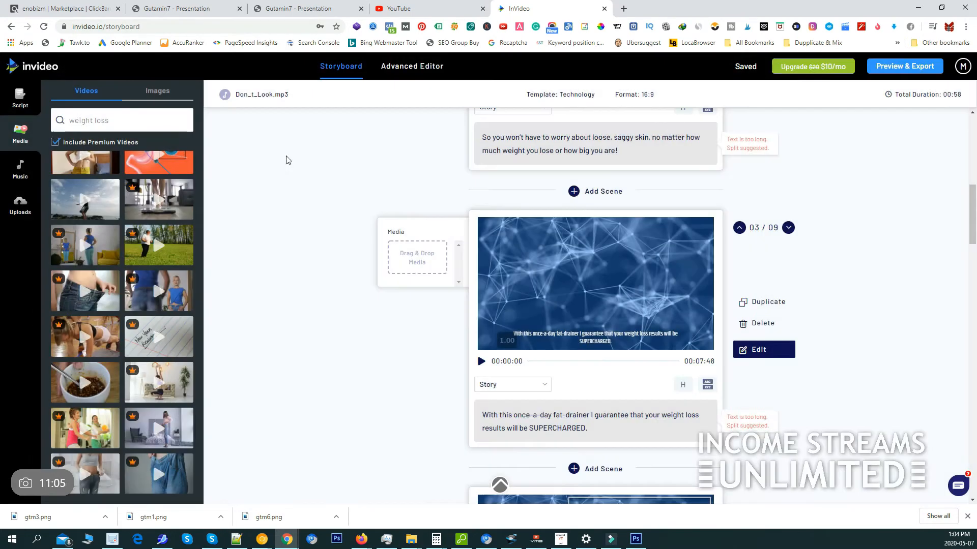
Step: Add the big jeans clip to scene 3, trimmed from the start to 00:10:79
{"action": "left_click_drag", "start_coordinate": [109, 298], "coordinate": [417, 257]}
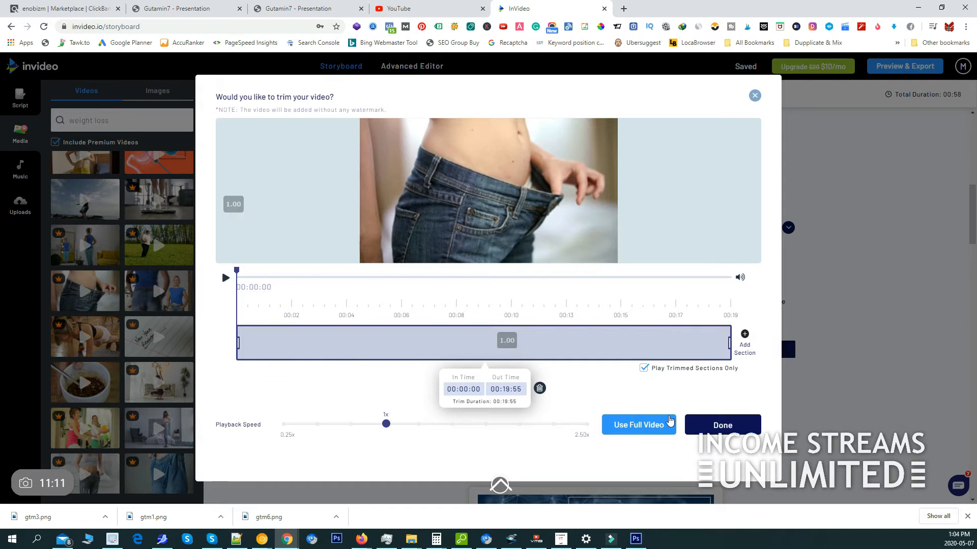
{"action": "left_click_drag", "start_coordinate": [726, 344], "coordinate": [509, 340]}
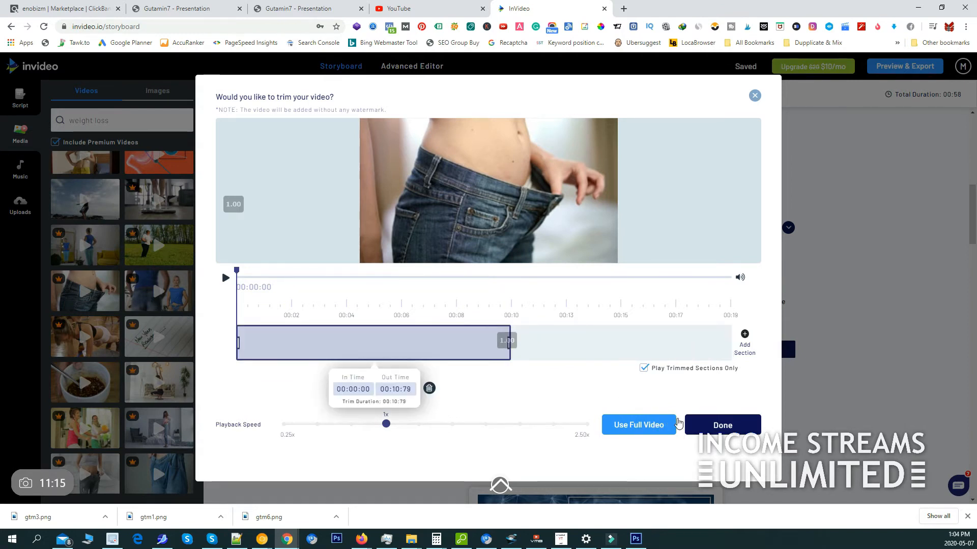
{"action": "left_click", "coordinate": [688, 424]}
{"action": "scroll", "coordinate": [436, 352], "scroll_direction": "down", "scroll_amount": 1}
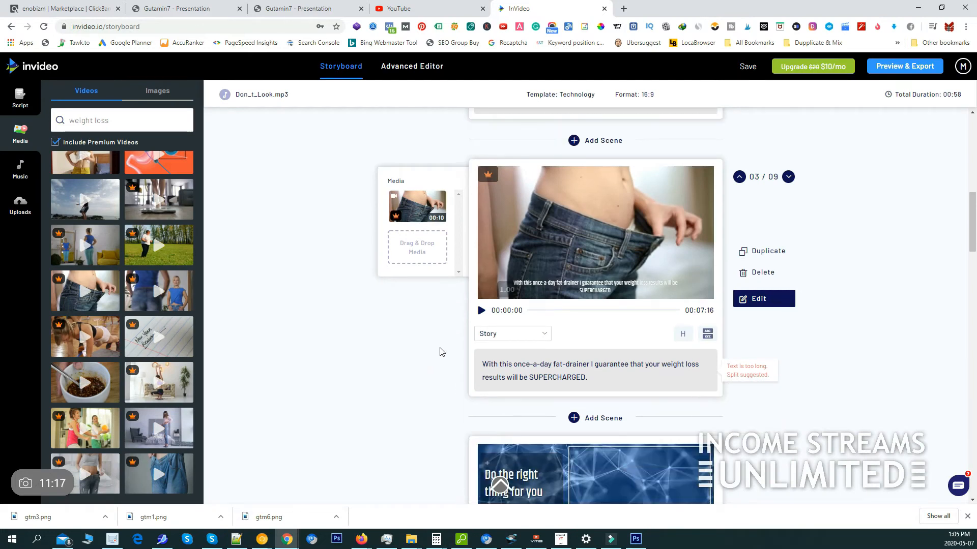
Step: Add the clip of the woman in loose grey jeans by the bed to scene 4, keeping 00:00:00 to 00:05:80
{"action": "scroll", "coordinate": [499, 356], "scroll_direction": "down", "scroll_amount": 4}
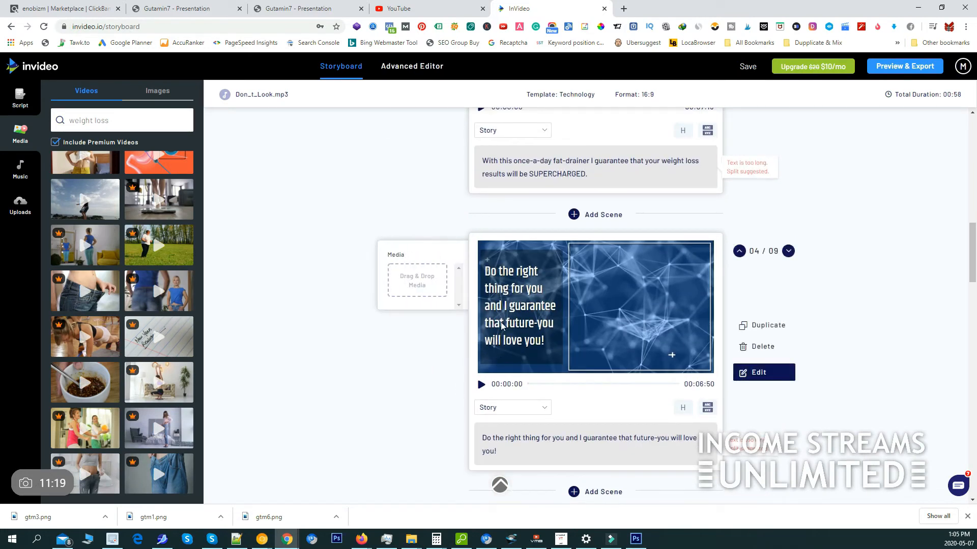
{"action": "scroll", "coordinate": [356, 333], "scroll_direction": "down", "scroll_amount": 1}
{"action": "scroll", "coordinate": [109, 355], "scroll_direction": "down", "scroll_amount": 3}
{"action": "left_click_drag", "start_coordinate": [109, 354], "coordinate": [417, 232]}
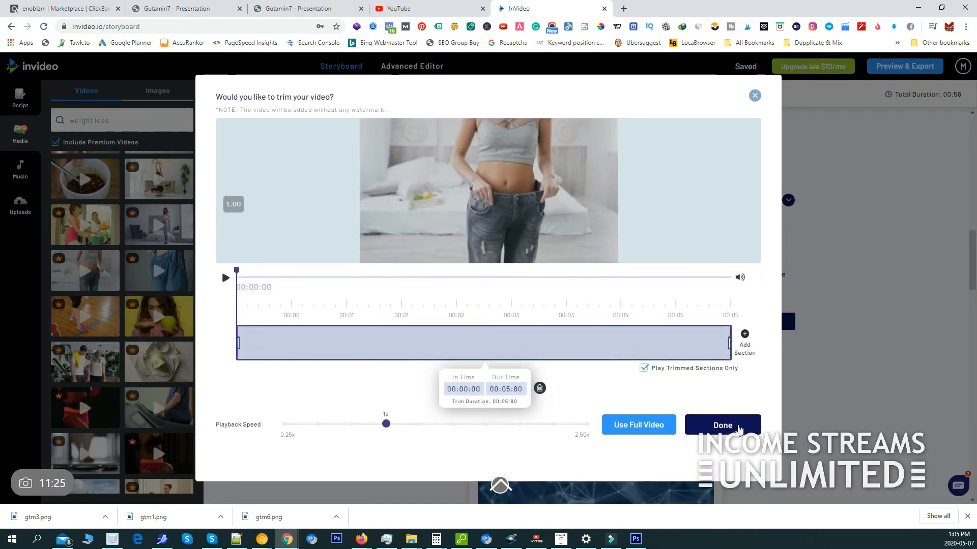
{"action": "left_click", "coordinate": [719, 428]}
Step: Add the uploaded image of six Gutamin 7 bottles with the free bonus to scene 5
{"action": "scroll", "coordinate": [551, 381], "scroll_direction": "down", "scroll_amount": 5}
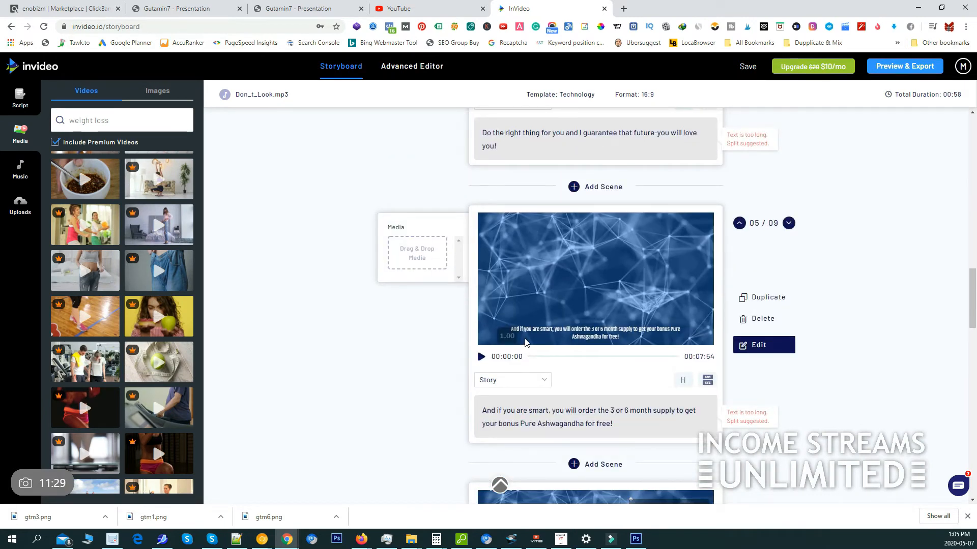
{"action": "scroll", "coordinate": [526, 342], "scroll_direction": "down", "scroll_amount": 2}
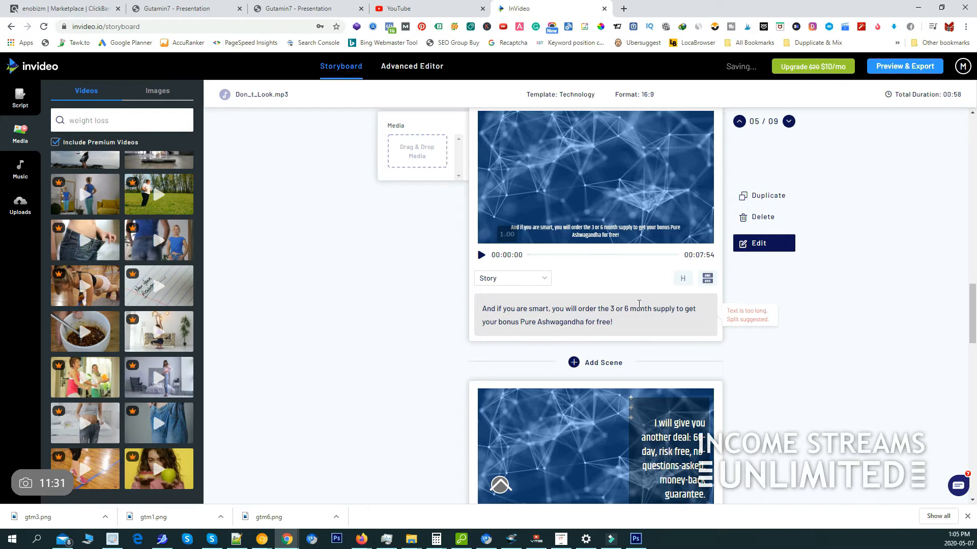
{"action": "left_click", "coordinate": [157, 91]}
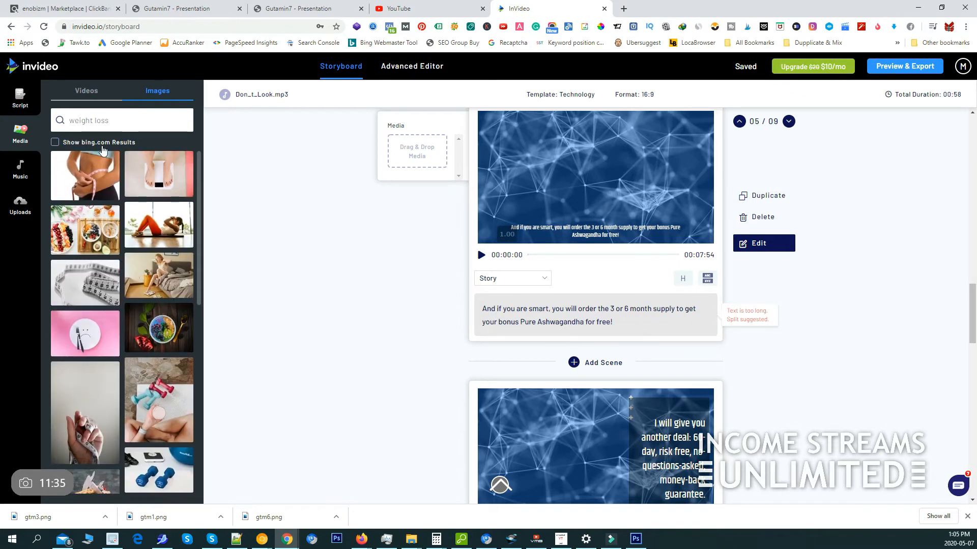
{"action": "left_click", "coordinate": [25, 204]}
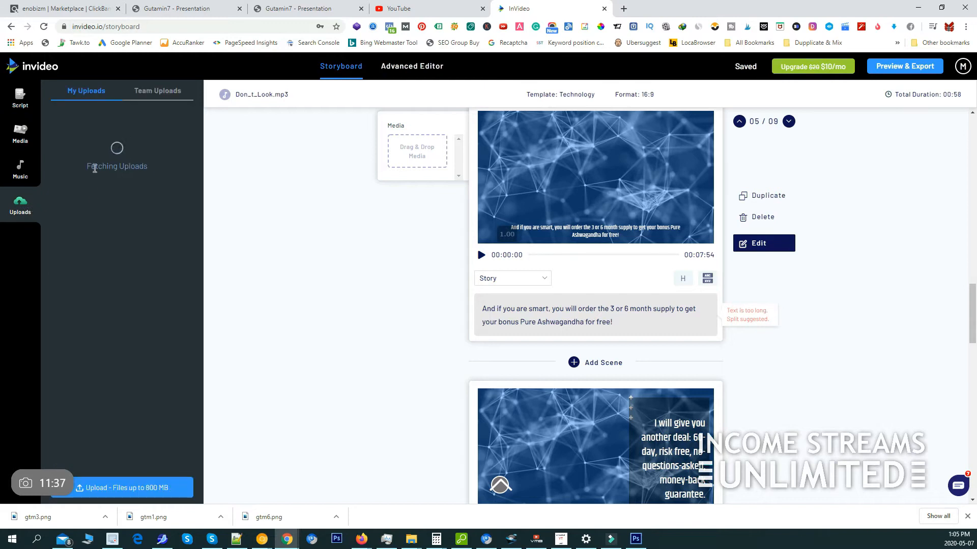
{"action": "left_click_drag", "start_coordinate": [92, 183], "coordinate": [411, 145]}
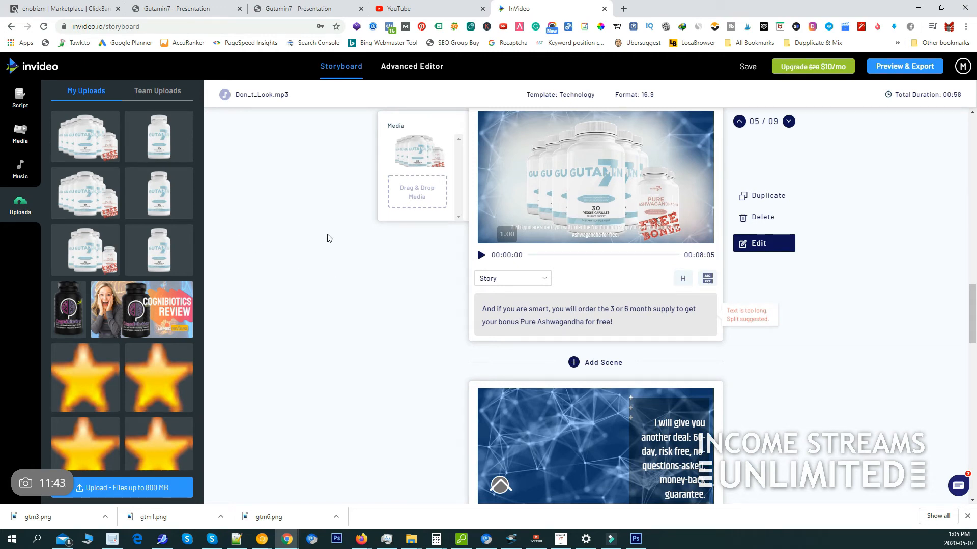
Step: Search the stock images for "guarantee" and add the gold 100% satisfaction guarantee badge to scene 6
{"action": "scroll", "coordinate": [389, 223], "scroll_direction": "down", "scroll_amount": 4}
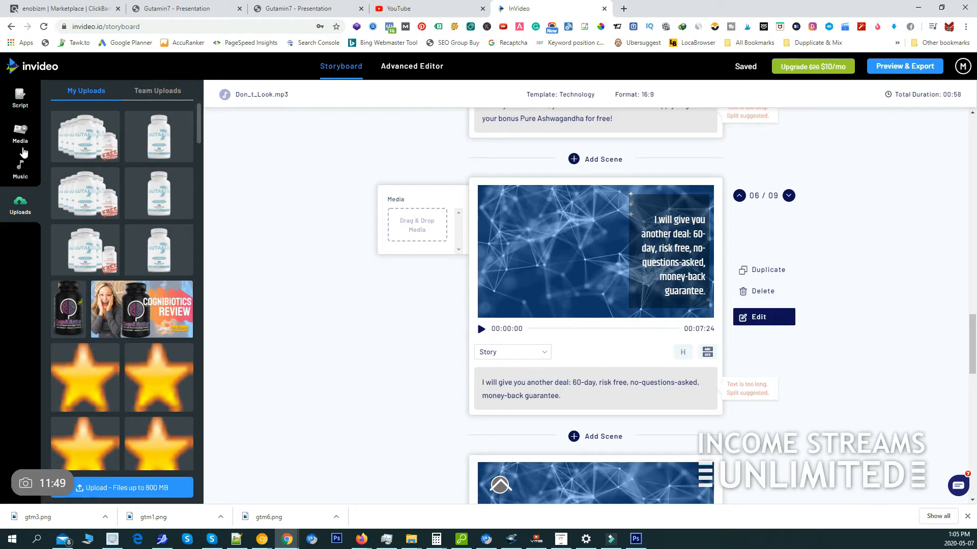
{"action": "left_click", "coordinate": [22, 145]}
{"action": "triple_click", "coordinate": [96, 120]}
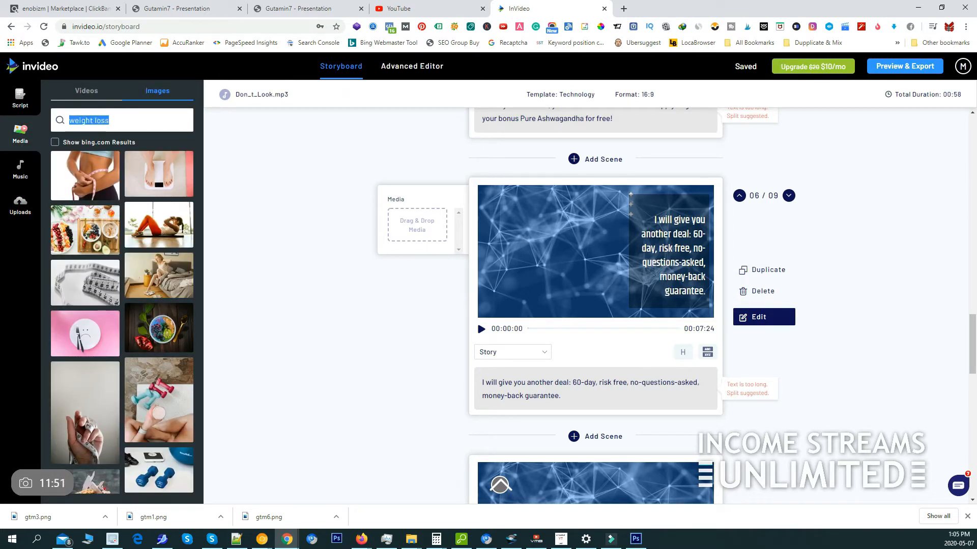
{"action": "type", "text": "guat"}
{"action": "key", "text": "BackSpace"}
{"action": "type", "text": "rantee"}
{"action": "key", "text": "Return"}
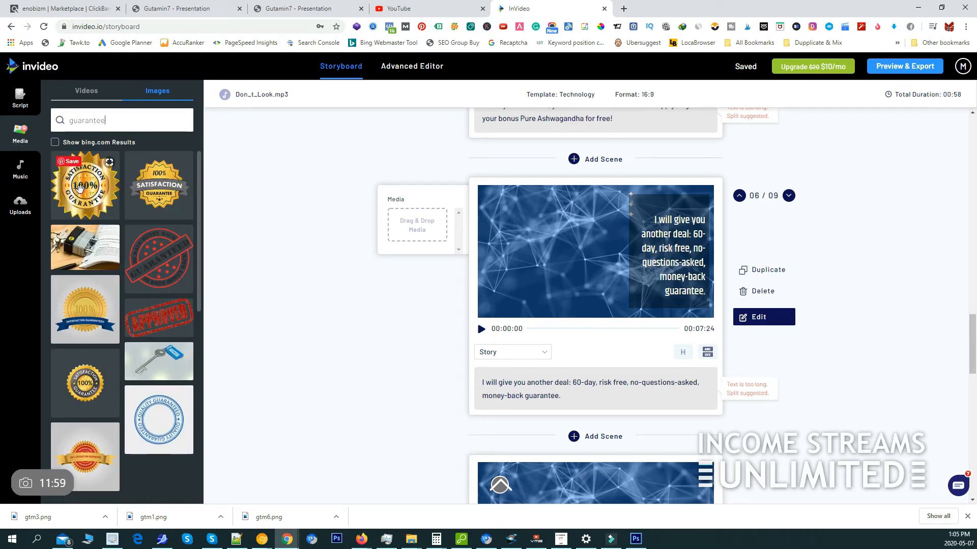
{"action": "left_click_drag", "start_coordinate": [79, 188], "coordinate": [422, 230]}
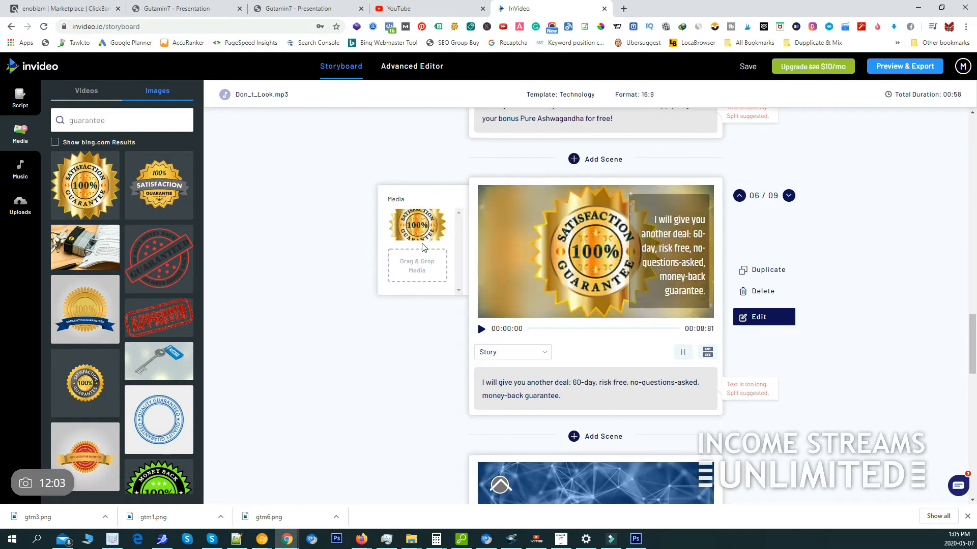
Step: Search the stock videos for "weight loss" to find footage for scene 7
{"action": "scroll", "coordinate": [571, 289], "scroll_direction": "down", "scroll_amount": 7}
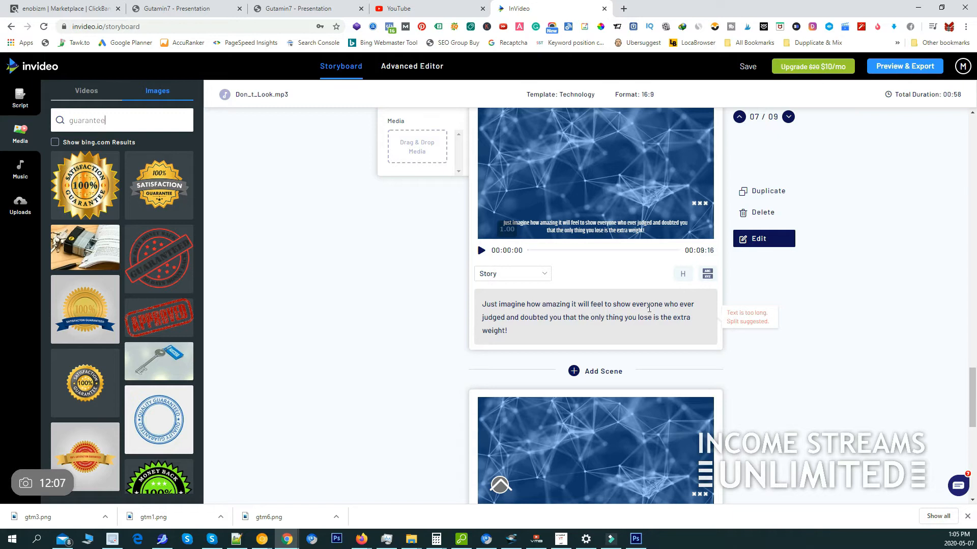
{"action": "scroll", "coordinate": [427, 298], "scroll_direction": "down", "scroll_amount": 1}
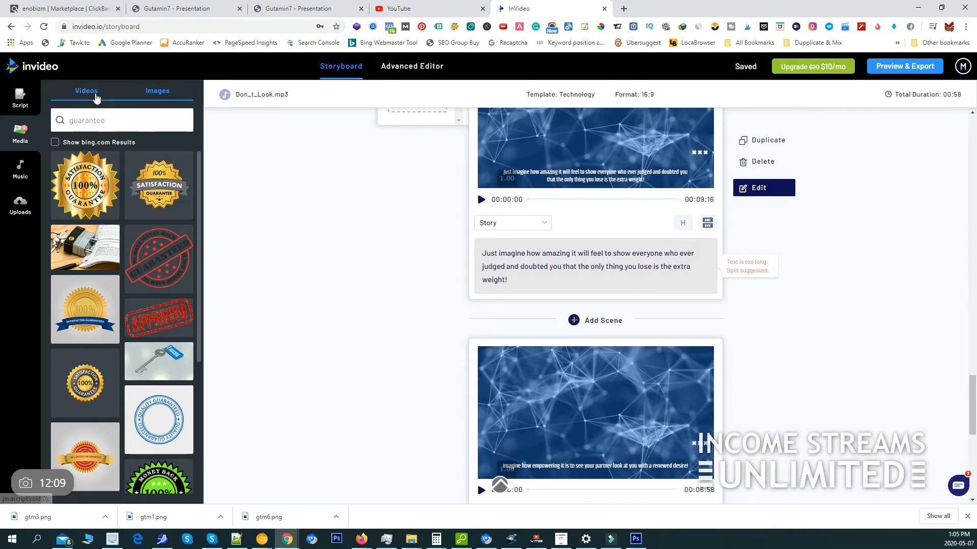
{"action": "left_click", "coordinate": [87, 91]}
{"action": "double_click", "coordinate": [96, 122]}
{"action": "type", "text": "weight loss"}
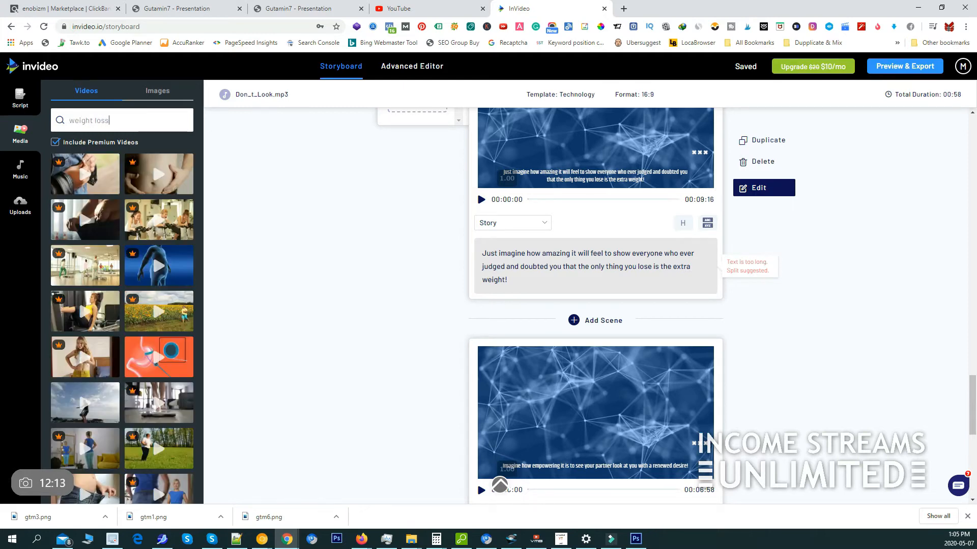
Step: Add the clip of the woman exercising with raised arms to scene 7 at its full 00:11:93 length and play the scene
{"action": "scroll", "coordinate": [156, 345], "scroll_direction": "down", "scroll_amount": 5}
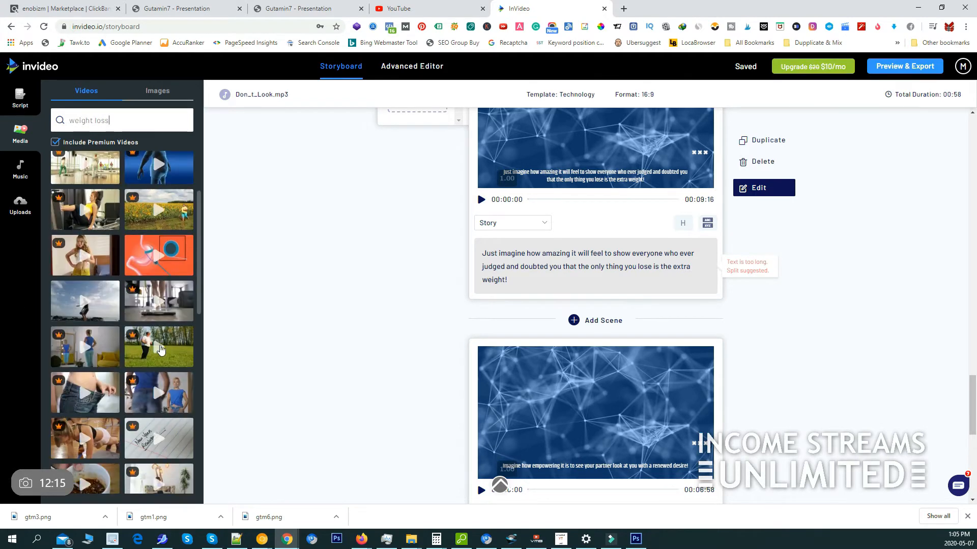
{"action": "scroll", "coordinate": [156, 345], "scroll_direction": "down", "scroll_amount": 1}
{"action": "left_click_drag", "start_coordinate": [169, 368], "coordinate": [428, 119]}
{"action": "scroll", "coordinate": [407, 183], "scroll_direction": "up", "scroll_amount": 1}
{"action": "scroll", "coordinate": [379, 234], "scroll_direction": "down", "scroll_amount": 1}
{"action": "scroll", "coordinate": [356, 257], "scroll_direction": "up", "scroll_amount": 2}
{"action": "scroll", "coordinate": [153, 336], "scroll_direction": "up", "scroll_amount": 1}
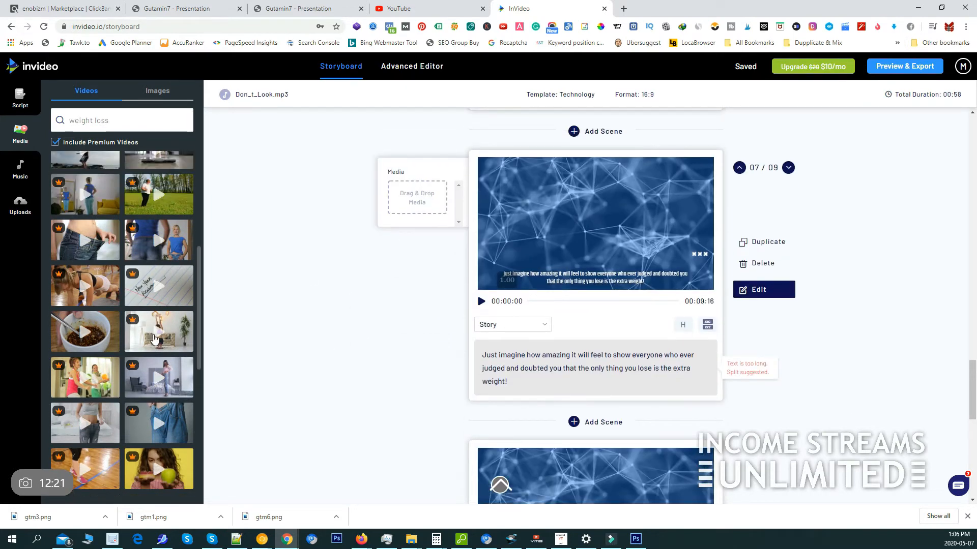
{"action": "left_click_drag", "start_coordinate": [177, 376], "coordinate": [421, 204]}
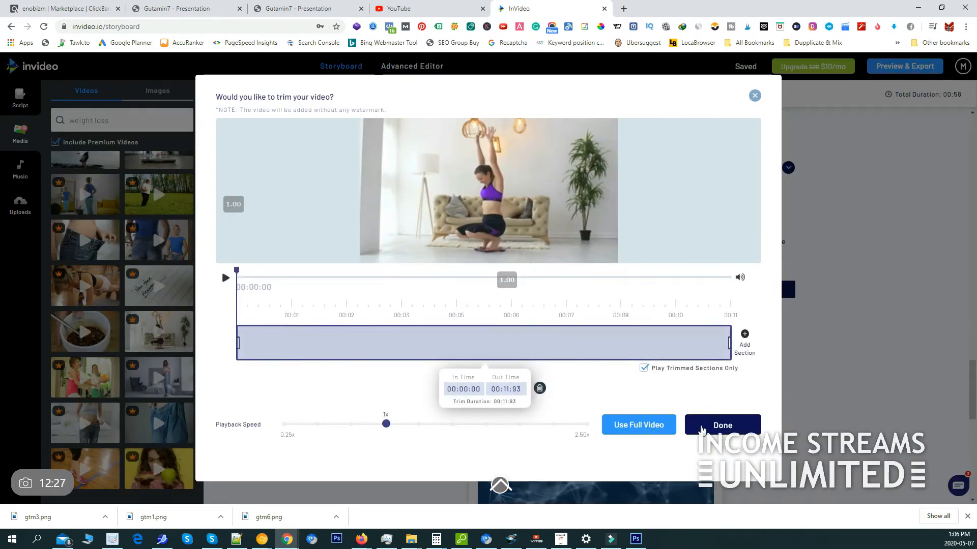
{"action": "left_click", "coordinate": [702, 430]}
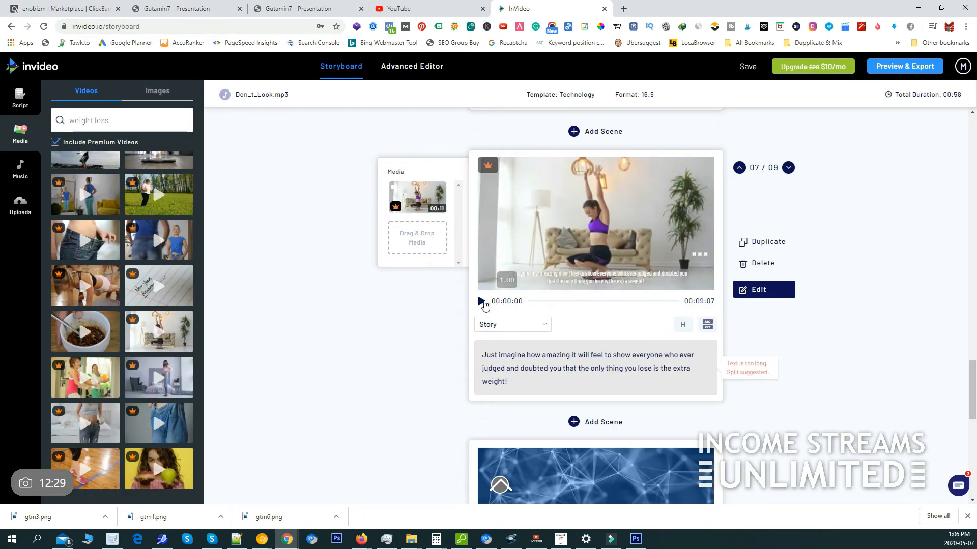
{"action": "left_click", "coordinate": [481, 302]}
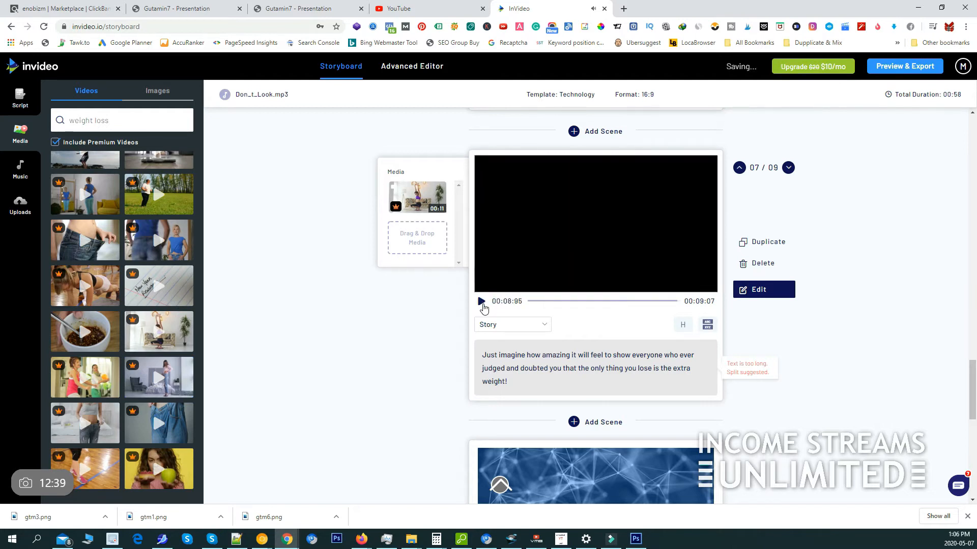
Step: Add the clip of the woman measuring her waist with a thumbs-up to scene 8, trimmed to about 10 seconds from the start
{"action": "scroll", "coordinate": [425, 309], "scroll_direction": "down", "scroll_amount": 5}
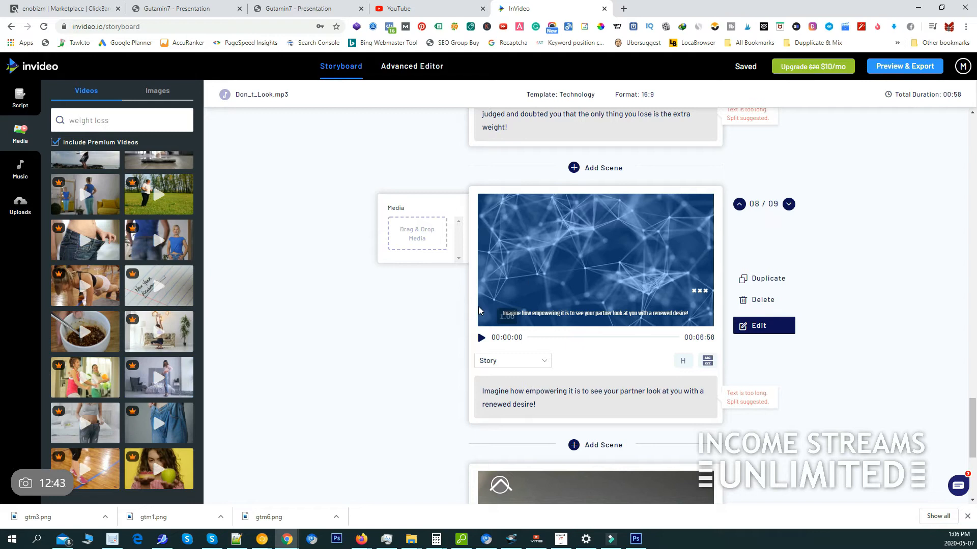
{"action": "scroll", "coordinate": [449, 286], "scroll_direction": "down", "scroll_amount": 1}
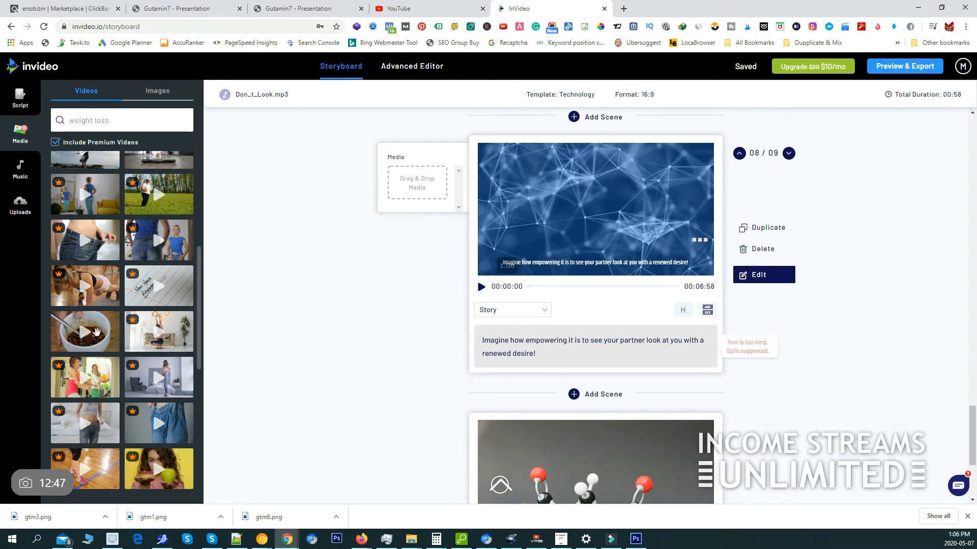
{"action": "scroll", "coordinate": [98, 363], "scroll_direction": "down", "scroll_amount": 1}
{"action": "scroll", "coordinate": [99, 367], "scroll_direction": "down", "scroll_amount": 2}
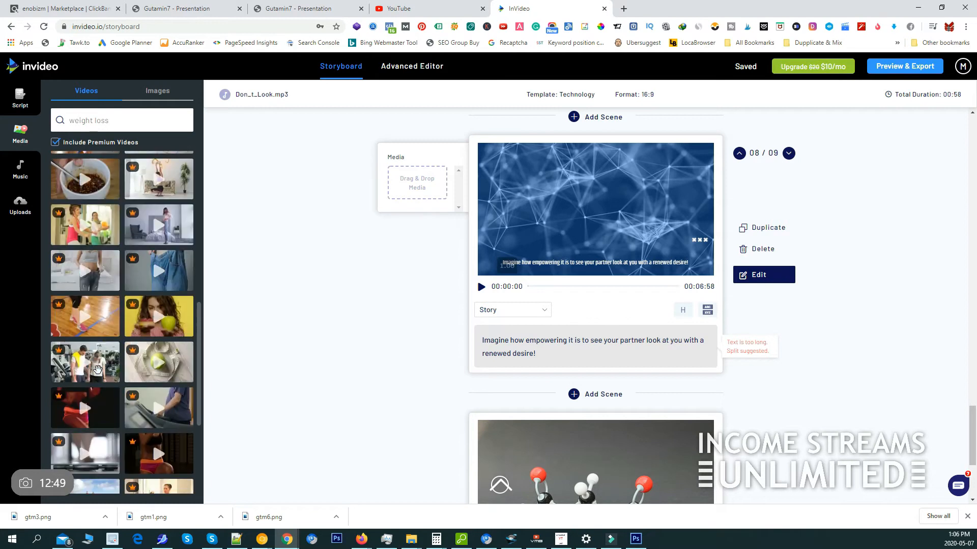
{"action": "scroll", "coordinate": [103, 389], "scroll_direction": "down", "scroll_amount": 4}
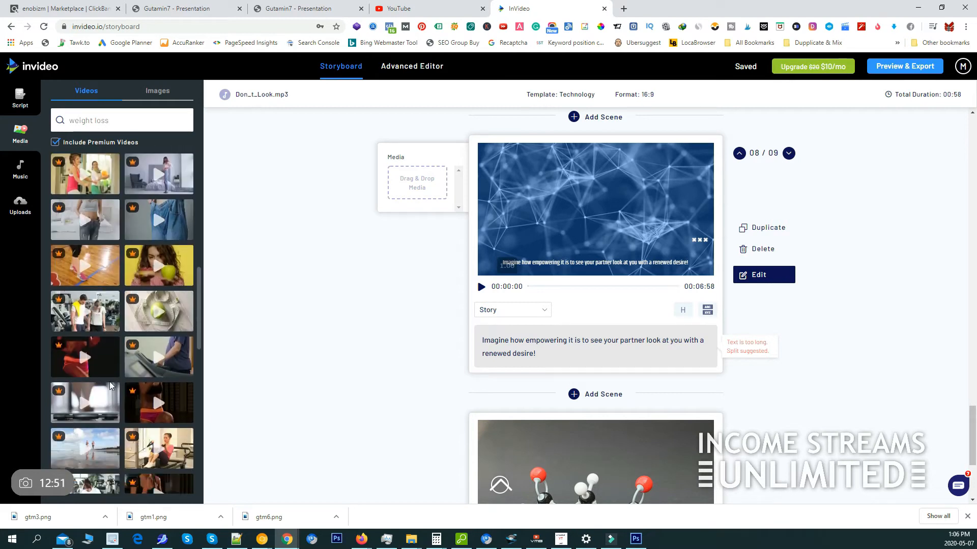
{"action": "scroll", "coordinate": [111, 385], "scroll_direction": "down", "scroll_amount": 1}
{"action": "left_click_drag", "start_coordinate": [168, 346], "coordinate": [391, 180]}
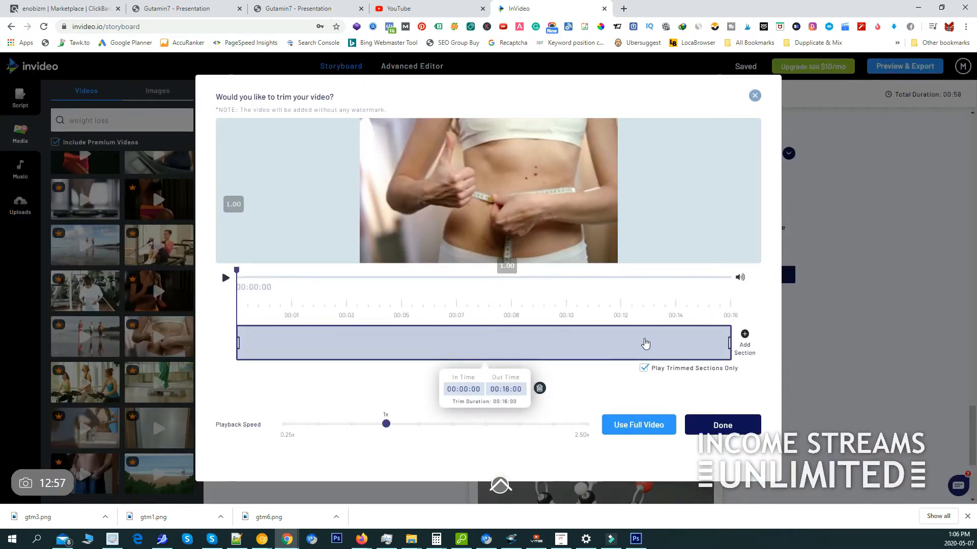
{"action": "left_click_drag", "start_coordinate": [730, 342], "coordinate": [574, 342]}
{"action": "left_click", "coordinate": [702, 423]}
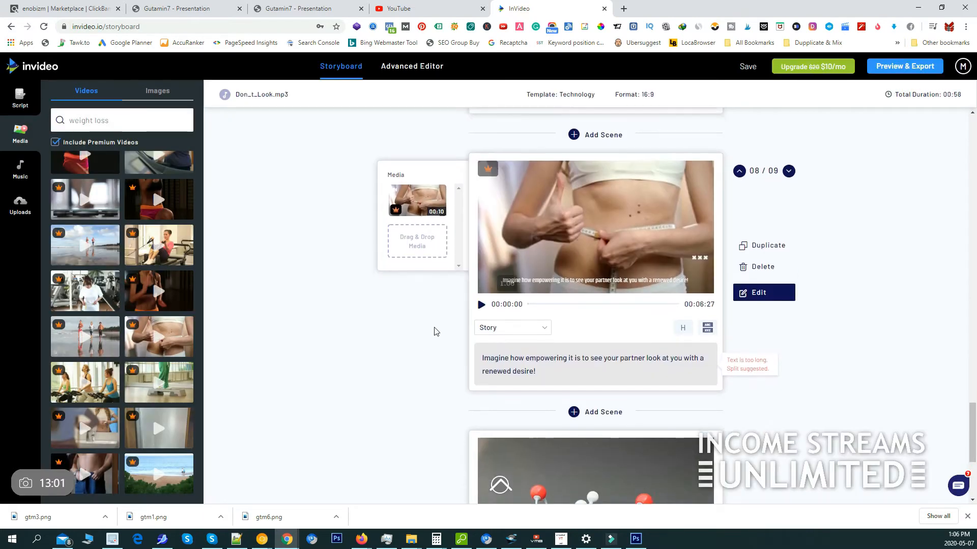
Step: Replace scene 9's molecule image with the uploaded picture of three Gutamin 7 bottles and the free bonus, and briefly play the scene
{"action": "scroll", "coordinate": [447, 345], "scroll_direction": "down", "scroll_amount": 4}
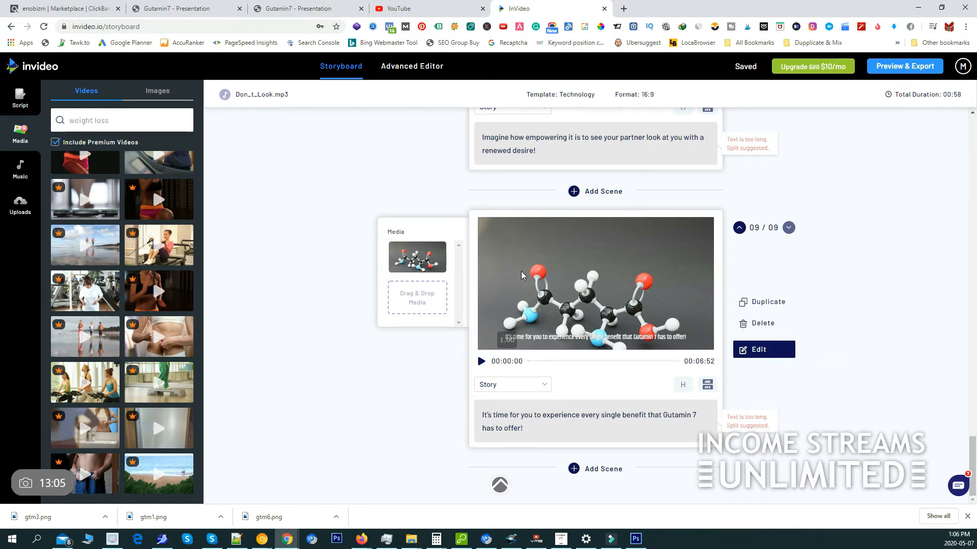
{"action": "scroll", "coordinate": [181, 285], "scroll_direction": "up", "scroll_amount": 10}
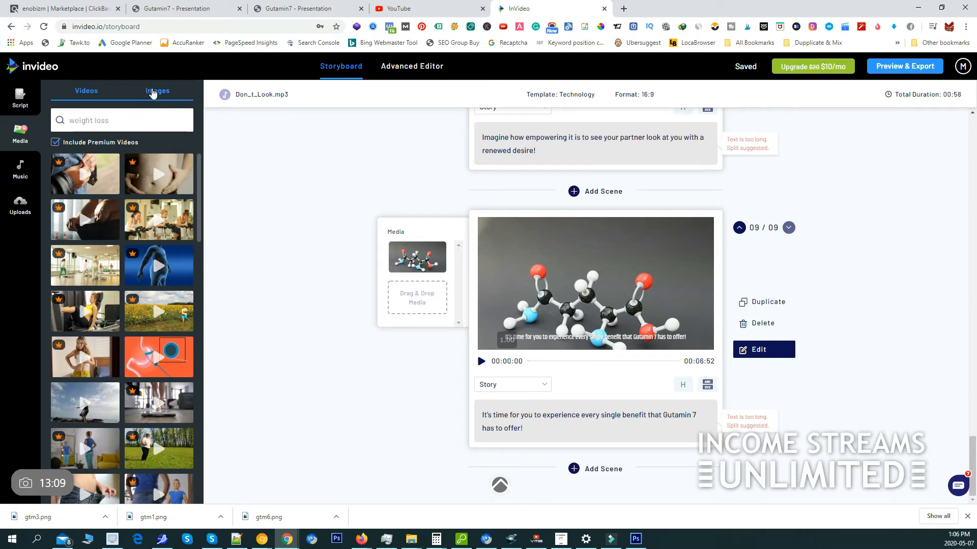
{"action": "left_click", "coordinate": [136, 98]}
{"action": "left_click", "coordinate": [23, 204]}
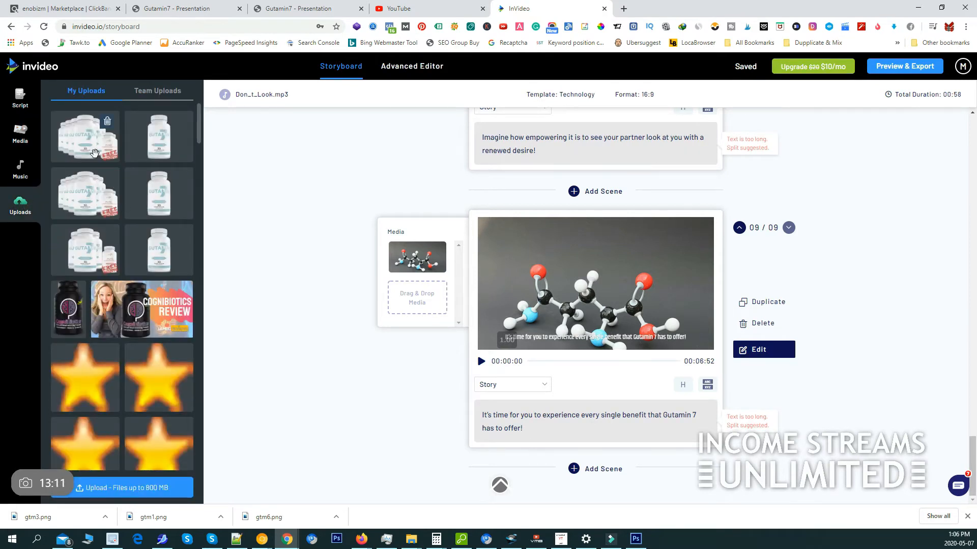
{"action": "left_click_drag", "start_coordinate": [108, 210], "coordinate": [426, 260]}
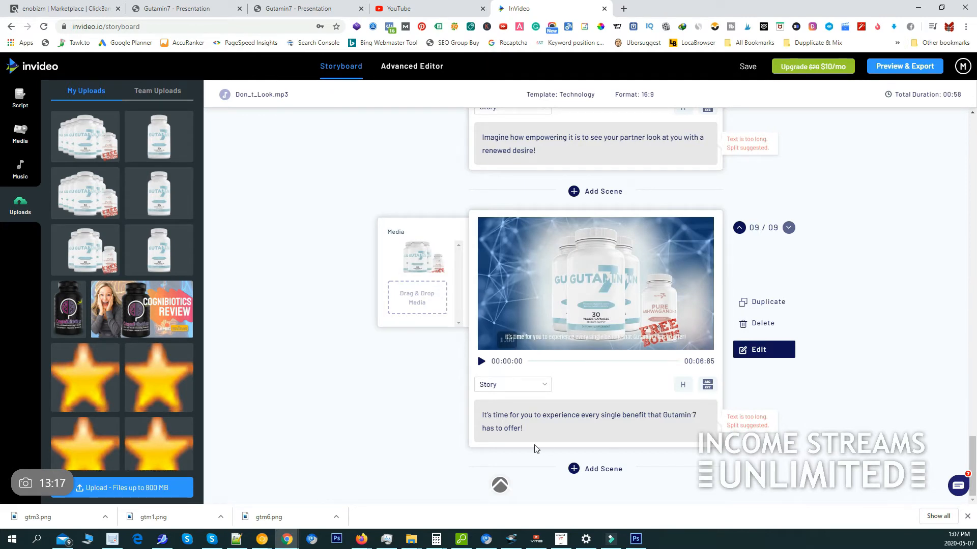
{"action": "left_click", "coordinate": [481, 362]}
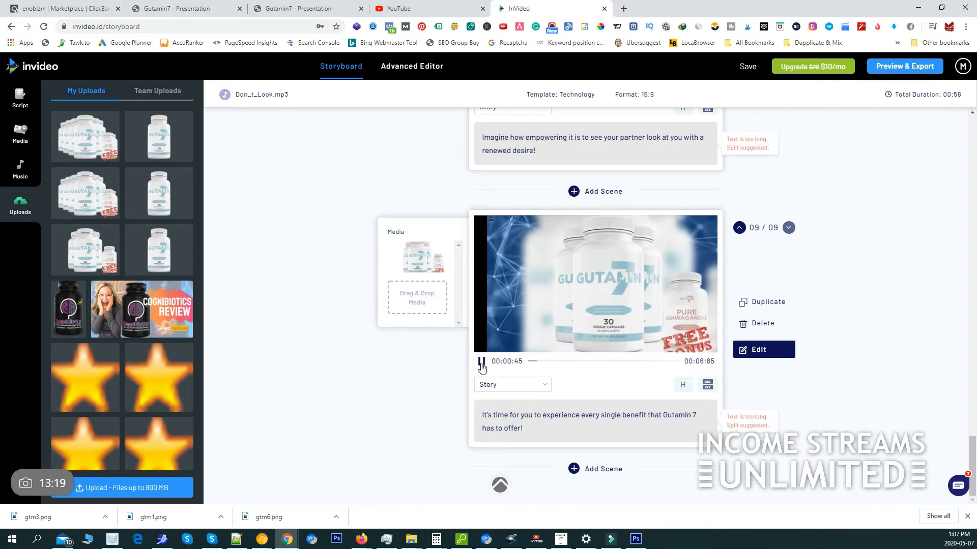
{"action": "left_click", "coordinate": [482, 362]}
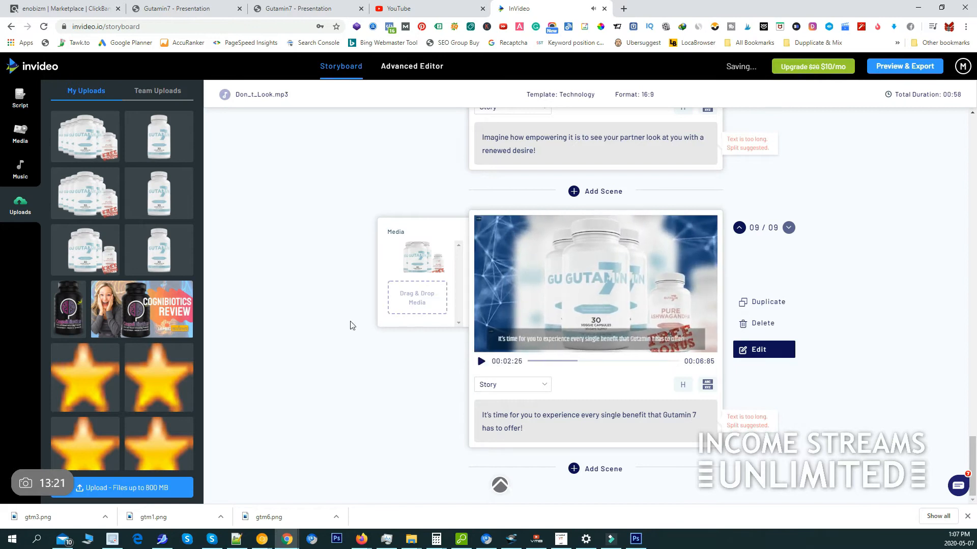
Step: Browse the music collection's Angry category and preview the track 1973
{"action": "scroll", "coordinate": [249, 220], "scroll_direction": "up", "scroll_amount": 4}
{"action": "left_click", "coordinate": [20, 168]}
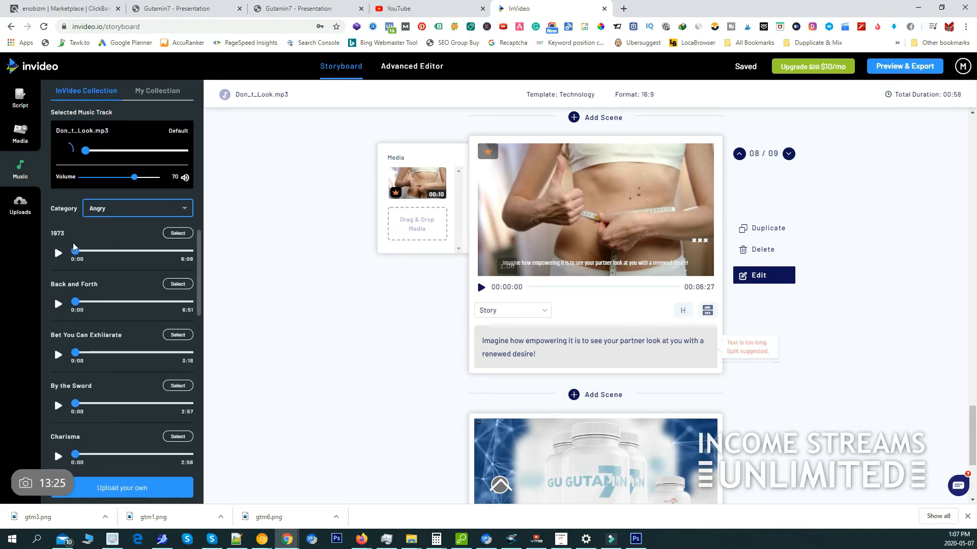
{"action": "left_click", "coordinate": [59, 252]}
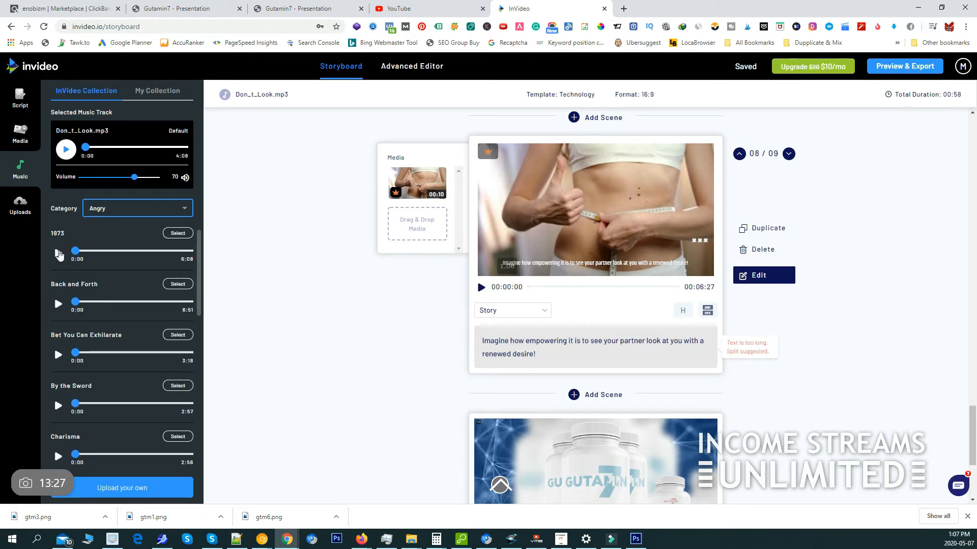
{"action": "left_click", "coordinate": [59, 252]}
{"action": "scroll", "coordinate": [138, 258], "scroll_direction": "down", "scroll_amount": 1}
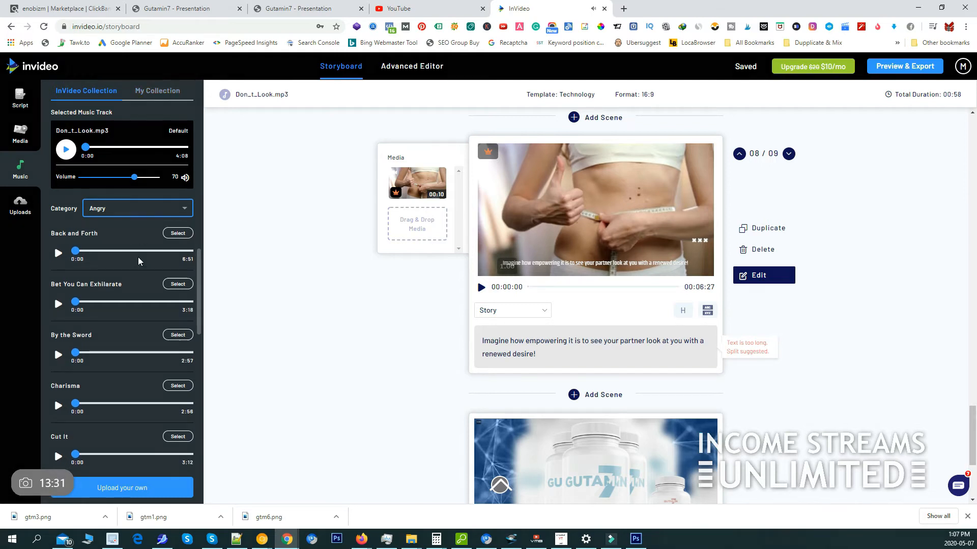
{"action": "scroll", "coordinate": [138, 258], "scroll_direction": "up", "scroll_amount": 1}
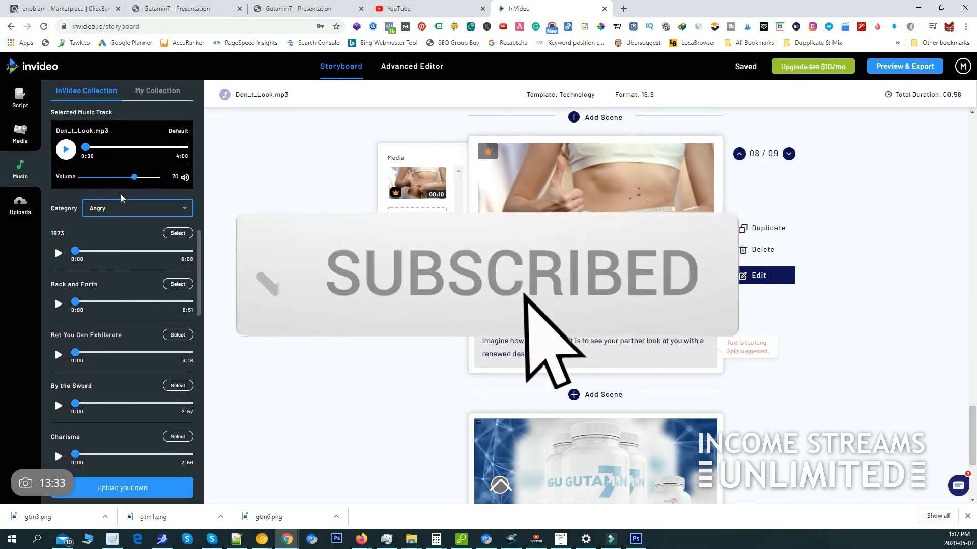
Step: Preview the track Bet You Can Exhilarate and look through the remaining Angry tracks
{"action": "scroll", "coordinate": [127, 276], "scroll_direction": "down", "scroll_amount": 1}
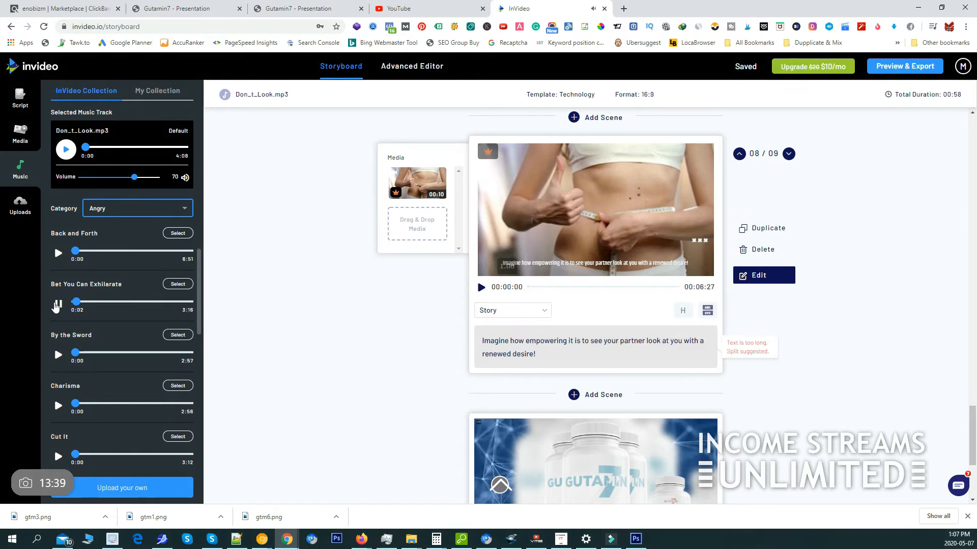
{"action": "scroll", "coordinate": [93, 343], "scroll_direction": "down", "scroll_amount": 8}
{"action": "scroll", "coordinate": [93, 343], "scroll_direction": "up", "scroll_amount": 9}
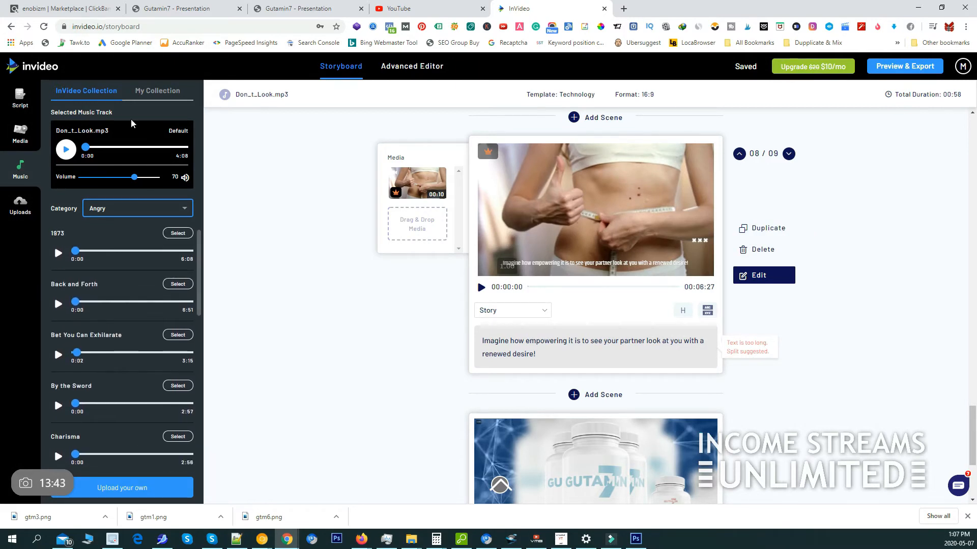
Step: Switch the music category to Inspirational, preview Ammo, Awakening and Beth, and select Beth as the video's music track
{"action": "left_click", "coordinate": [144, 208]}
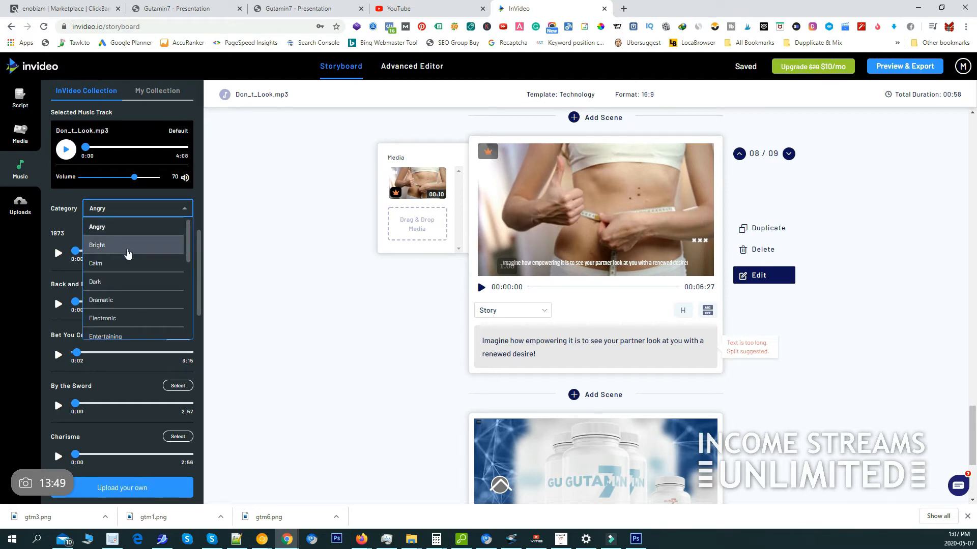
{"action": "scroll", "coordinate": [120, 263], "scroll_direction": "down", "scroll_amount": 5}
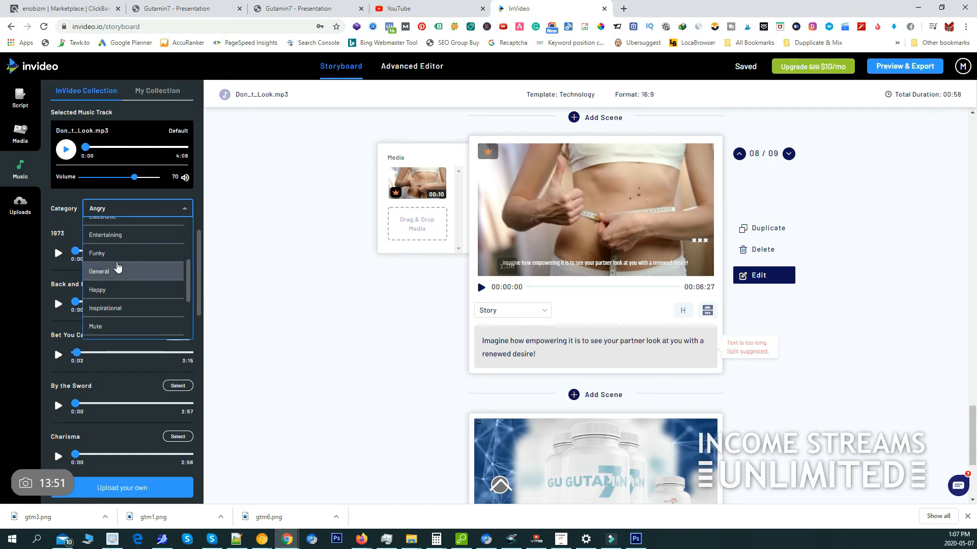
{"action": "left_click", "coordinate": [121, 258]}
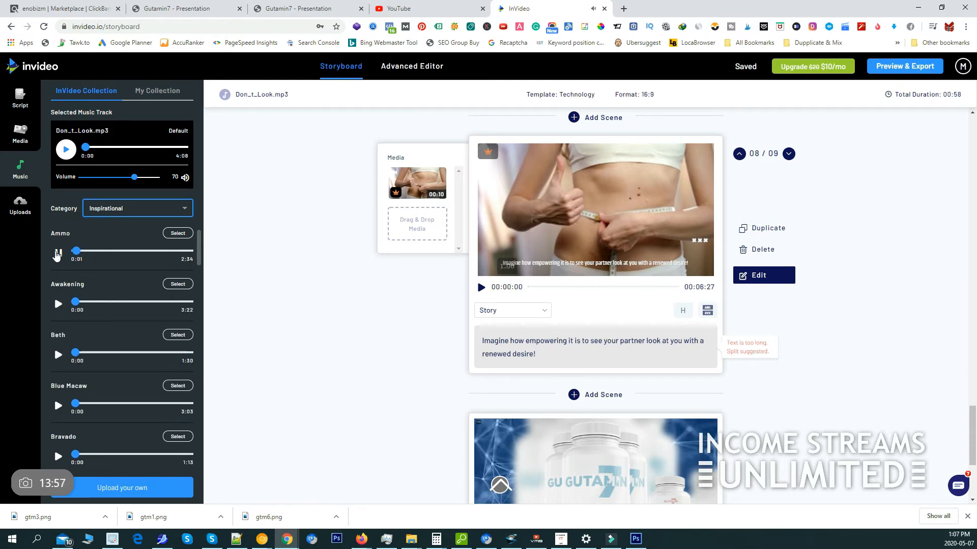
{"action": "left_click", "coordinate": [58, 305]}
{"action": "left_click", "coordinate": [57, 355]}
{"action": "left_click", "coordinate": [56, 361]}
{"action": "scroll", "coordinate": [175, 343], "scroll_direction": "down", "scroll_amount": 1}
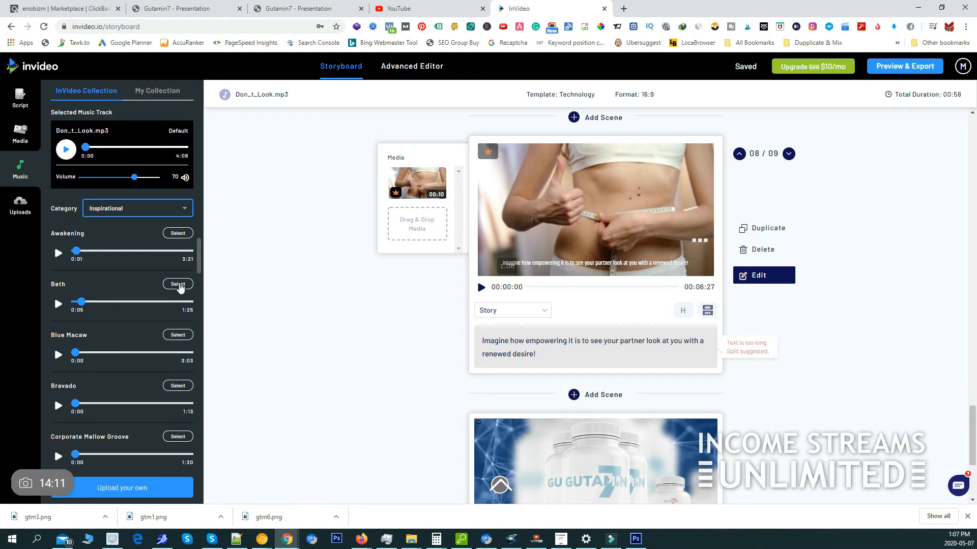
{"action": "left_click", "coordinate": [177, 285]}
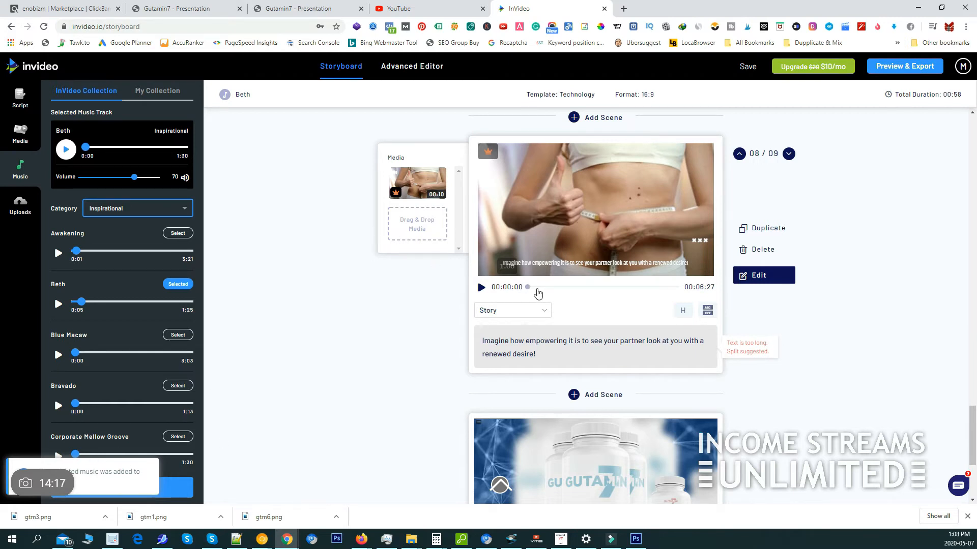
Step: Preview the whole video with the new music, skip ahead to a later part, and close the preview
{"action": "scroll", "coordinate": [538, 294], "scroll_direction": "down", "scroll_amount": 3}
{"action": "scroll", "coordinate": [542, 305], "scroll_direction": "up", "scroll_amount": 6}
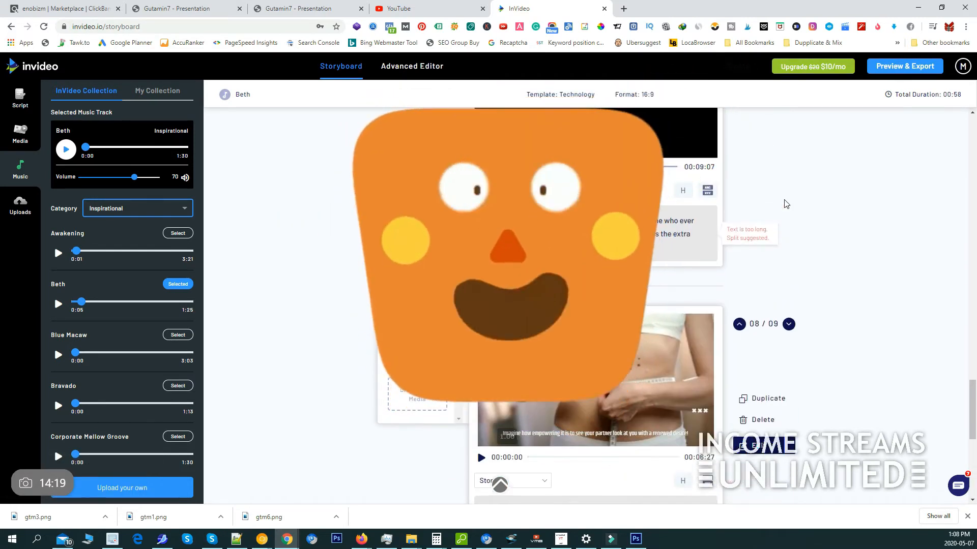
{"action": "scroll", "coordinate": [786, 204], "scroll_direction": "up", "scroll_amount": 5}
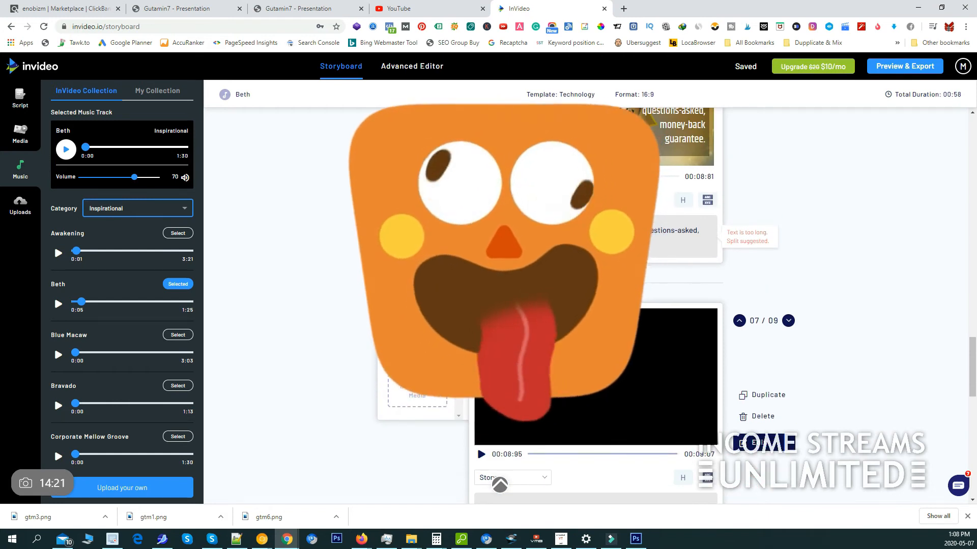
{"action": "scroll", "coordinate": [610, 285], "scroll_direction": "down", "scroll_amount": 1}
{"action": "scroll", "coordinate": [813, 260], "scroll_direction": "up", "scroll_amount": 2}
{"action": "left_click", "coordinate": [885, 69]}
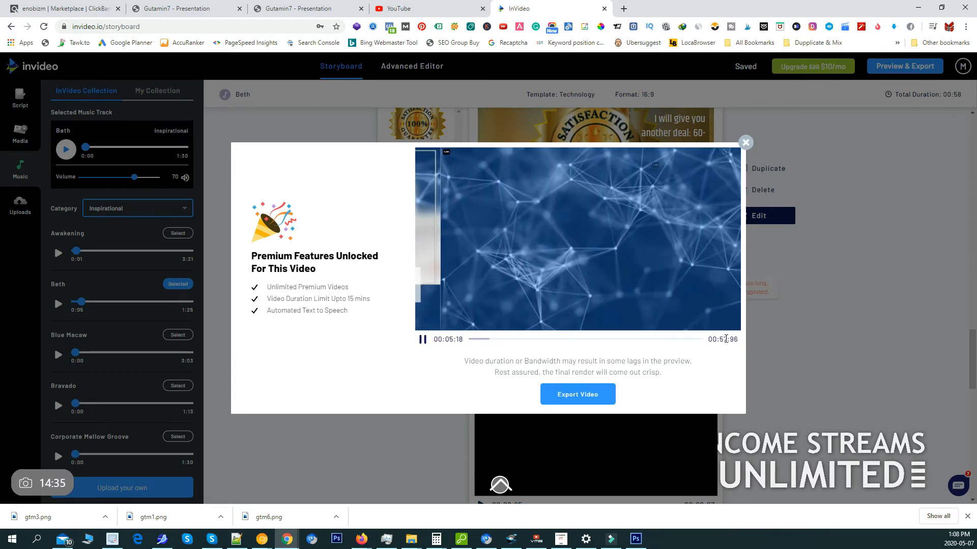
{"action": "left_click", "coordinate": [663, 339]}
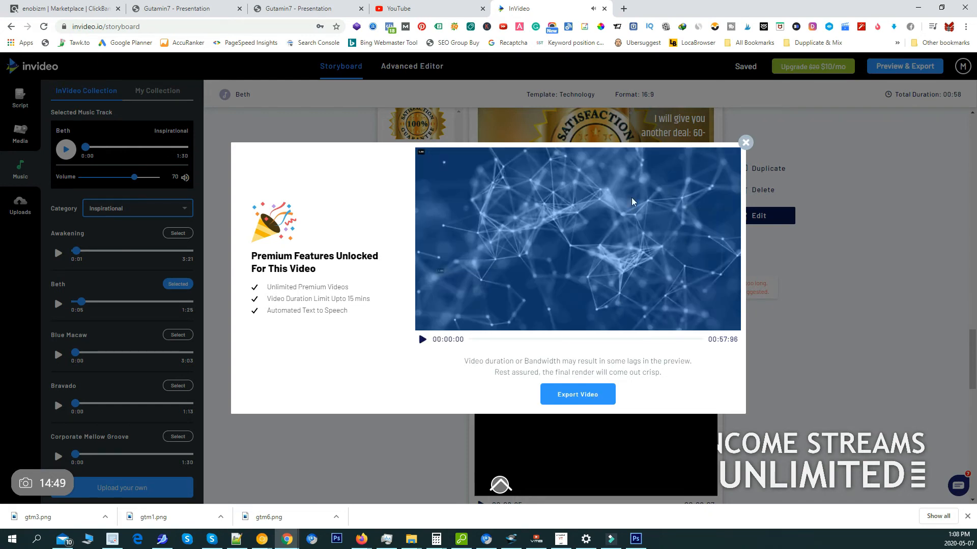
{"action": "left_click", "coordinate": [745, 143]}
Step: Add a scene after scene 9 with the text "CLICK THE LINK BELOW TO ORDER WITH A HUGE DISCOUNT"
{"action": "scroll", "coordinate": [864, 305], "scroll_direction": "down", "scroll_amount": 10}
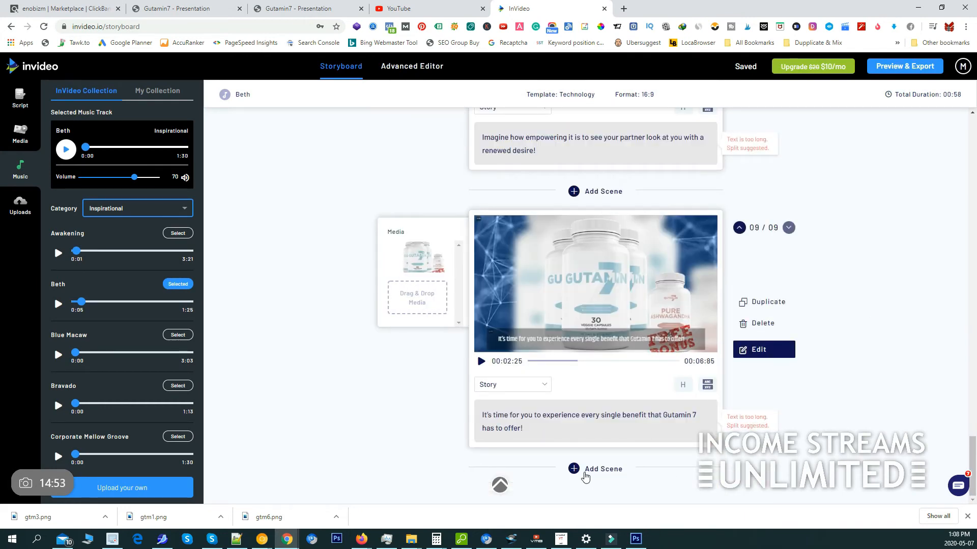
{"action": "left_click", "coordinate": [588, 477]}
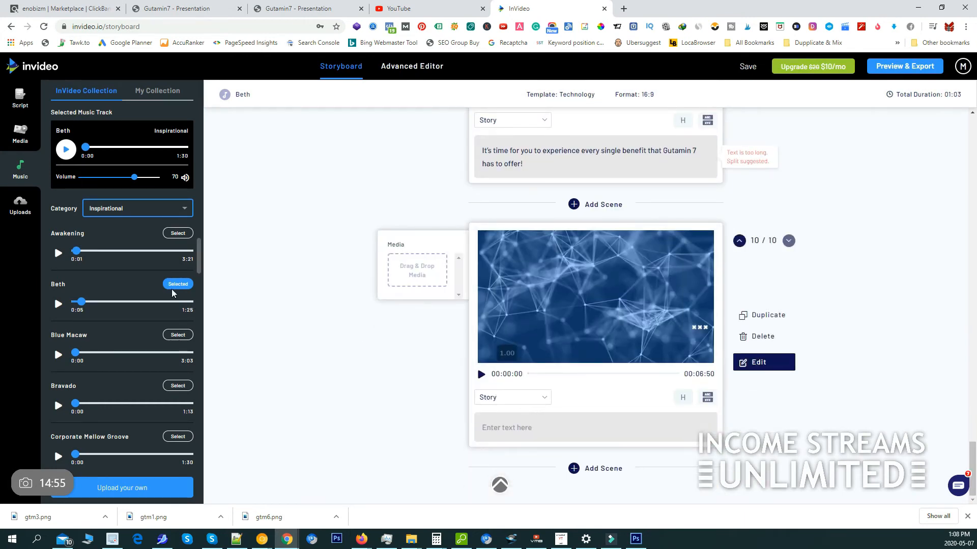
{"action": "left_click", "coordinate": [513, 428]}
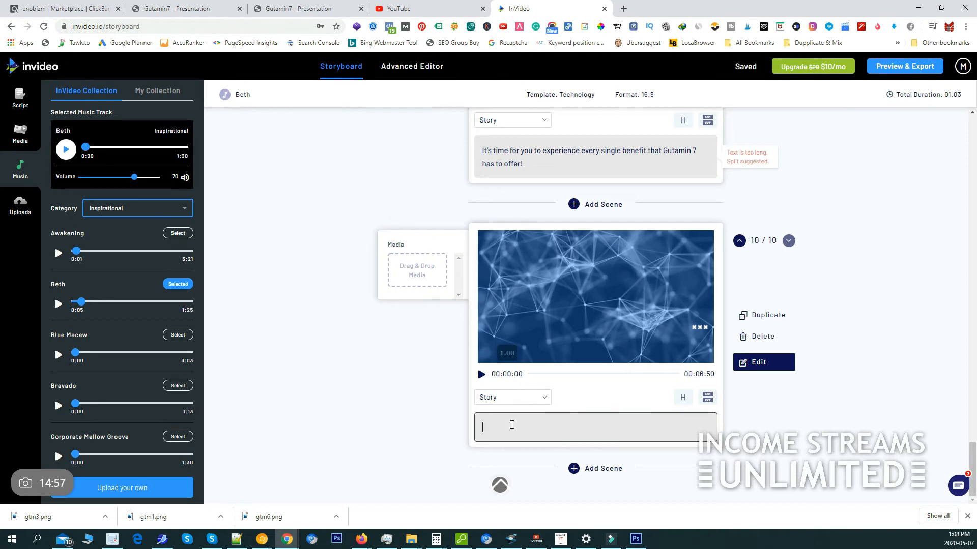
{"action": "type", "text": "CLICK THE LINK BELOW TO"}
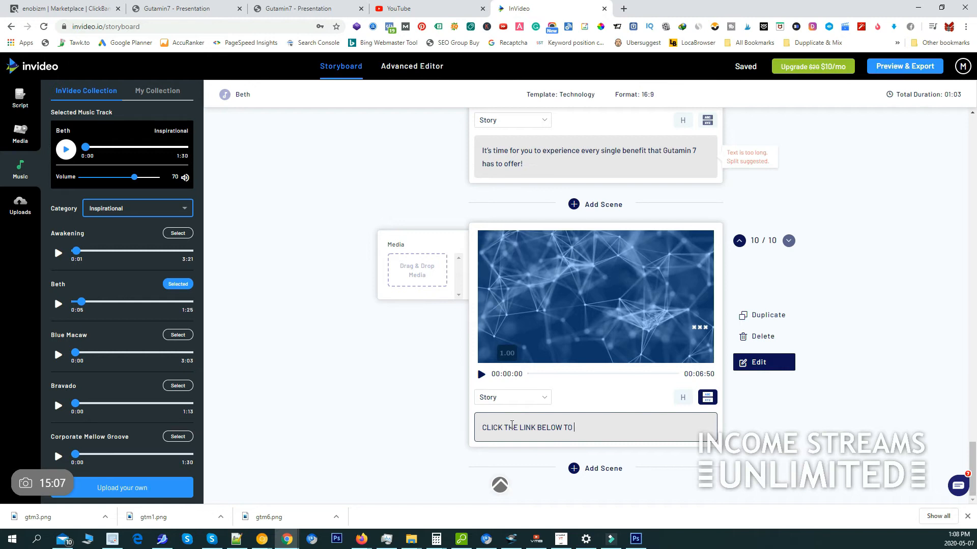
{"action": "type", "text": "DER WITH A HUGE"}
{"action": "key", "text": "BackSpace"}
{"action": "key", "text": "BackSpace"}
{"action": "type", "text": "A HUGE DISCOUNT"}
{"action": "left_click", "coordinate": [608, 397]}
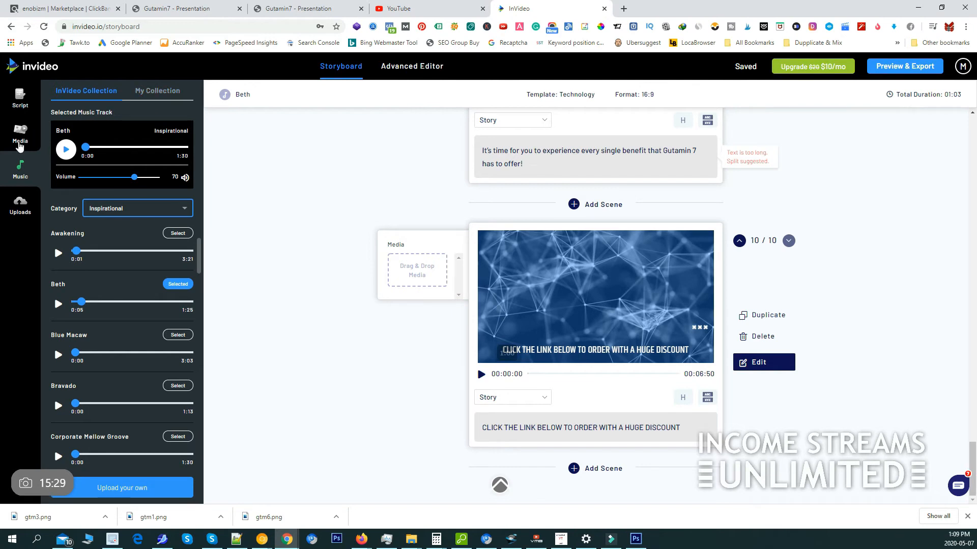
Step: Add the uploaded picture of the single Gutamin 7 bottle to scene 10's media
{"action": "scroll", "coordinate": [301, 168], "scroll_direction": "up", "scroll_amount": 5}
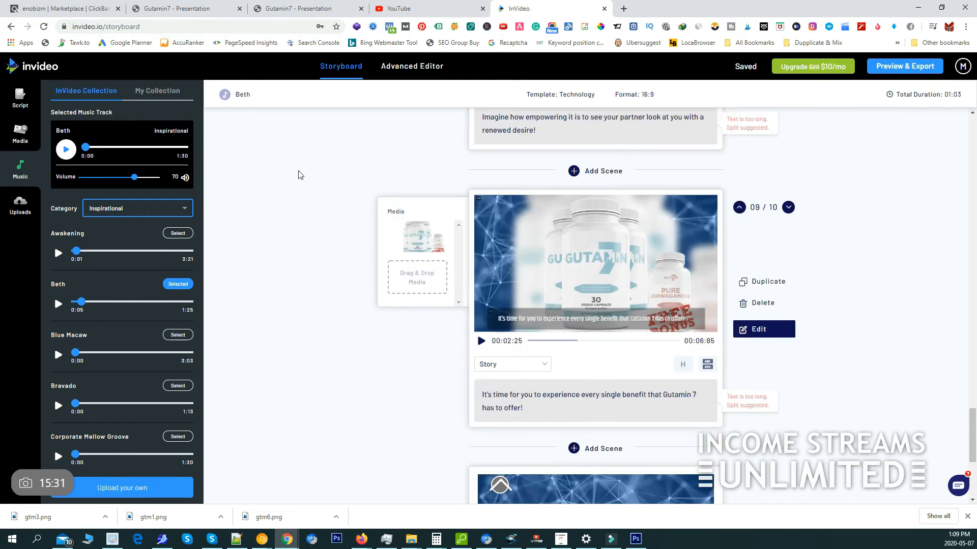
{"action": "scroll", "coordinate": [300, 174], "scroll_direction": "down", "scroll_amount": 3}
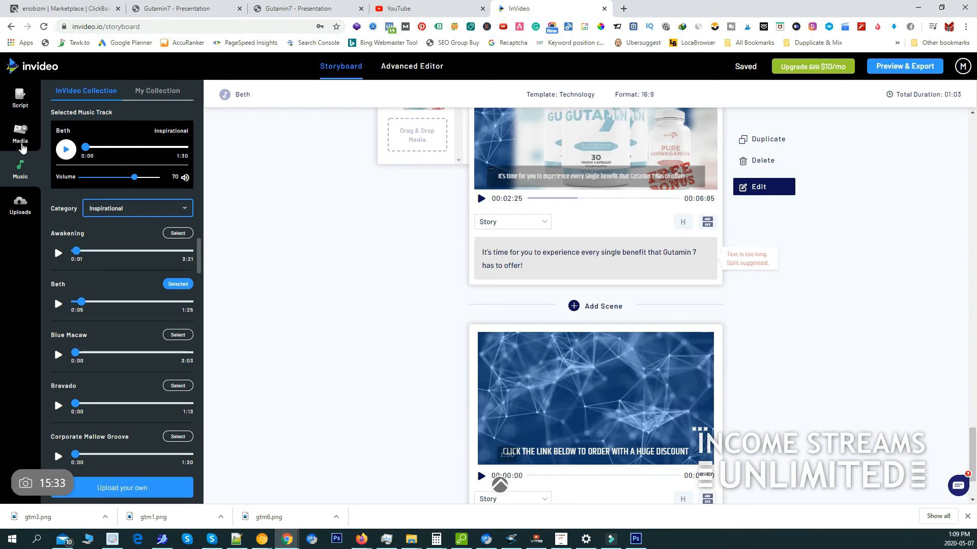
{"action": "left_click", "coordinate": [27, 211]}
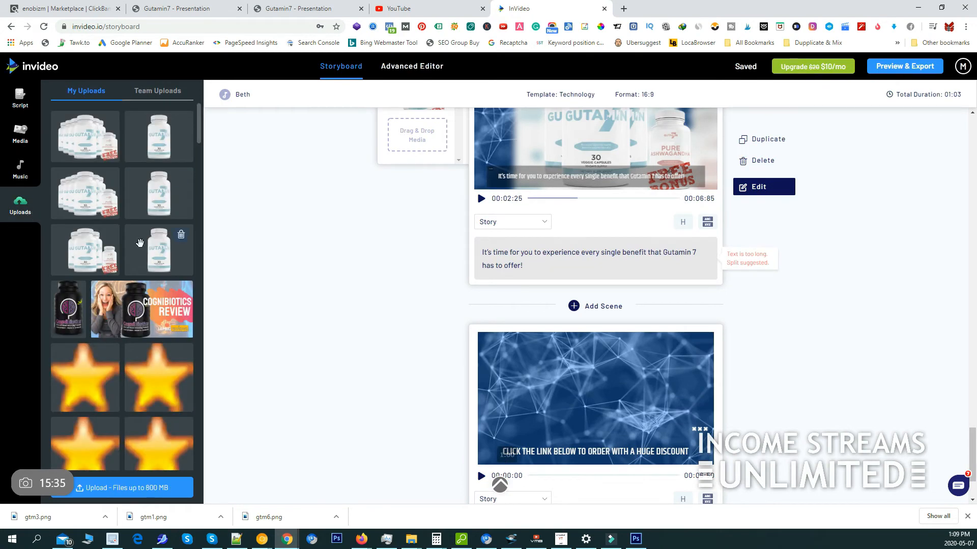
{"action": "left_click_drag", "start_coordinate": [163, 151], "coordinate": [402, 377]}
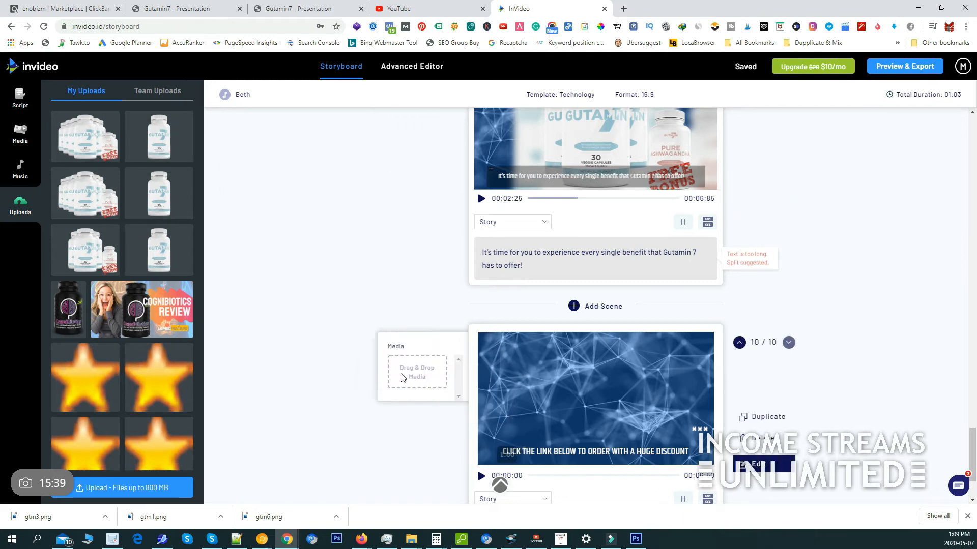
{"action": "left_click_drag", "start_coordinate": [185, 212], "coordinate": [444, 384]}
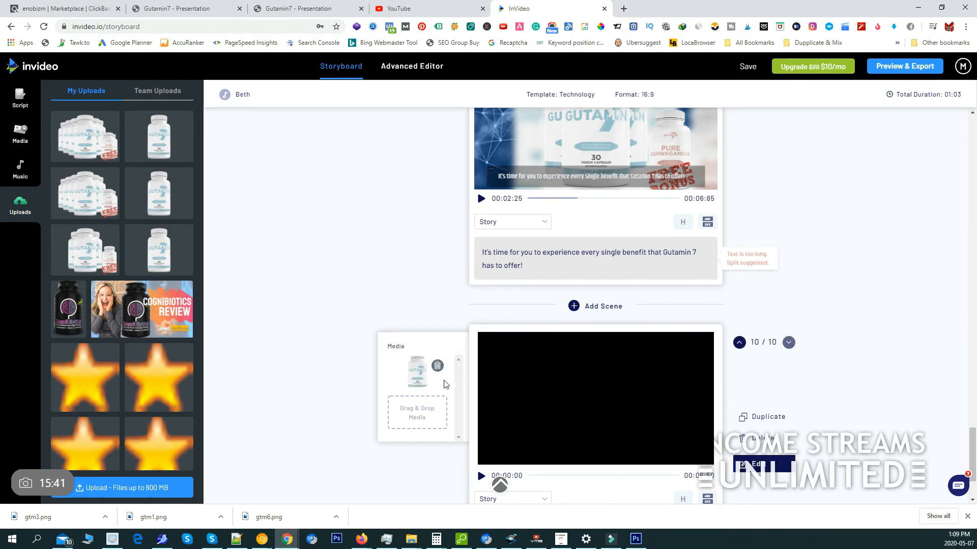
{"action": "scroll", "coordinate": [478, 389], "scroll_direction": "down", "scroll_amount": 2}
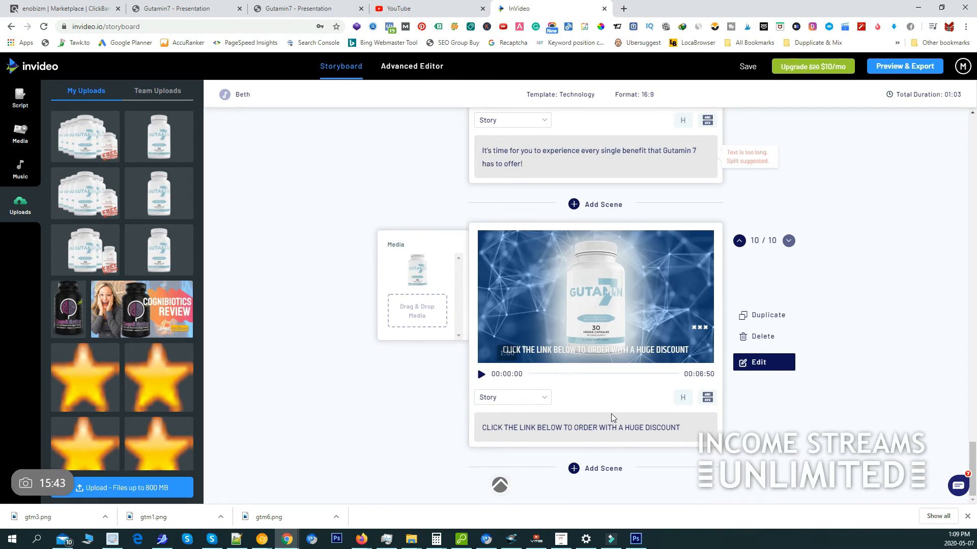
Step: Export the finished video and download the completed render from the Presentation project
{"action": "scroll", "coordinate": [617, 460], "scroll_direction": "up", "scroll_amount": 15}
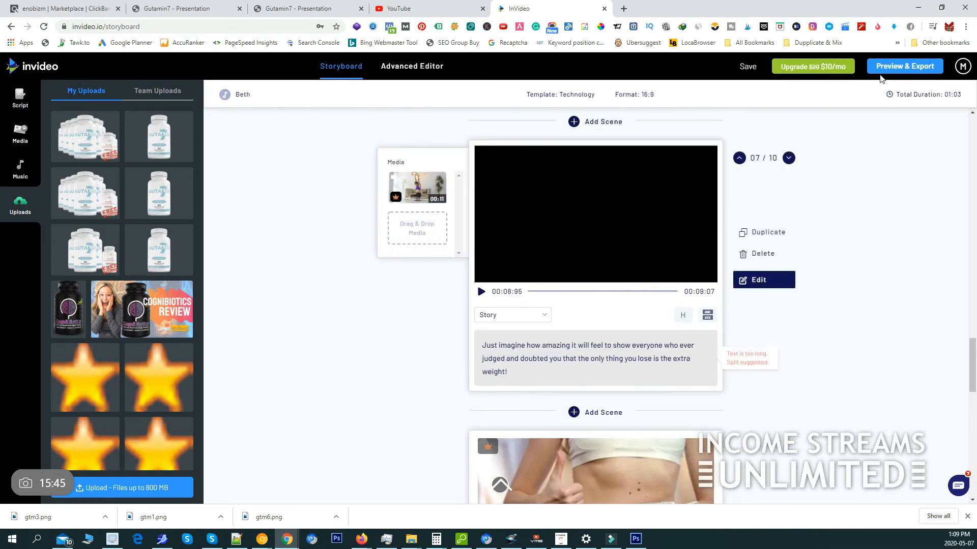
{"action": "left_click", "coordinate": [896, 67]}
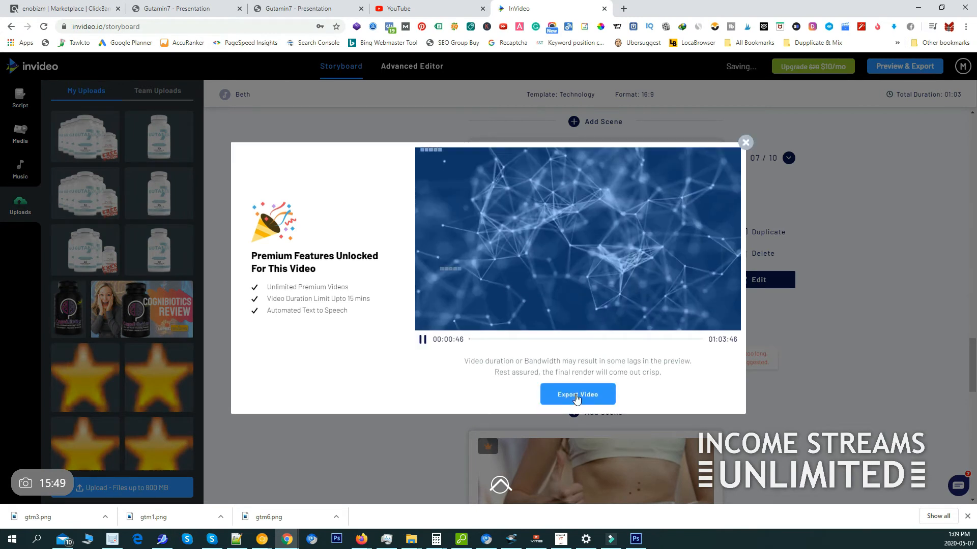
{"action": "left_click", "coordinate": [576, 399]}
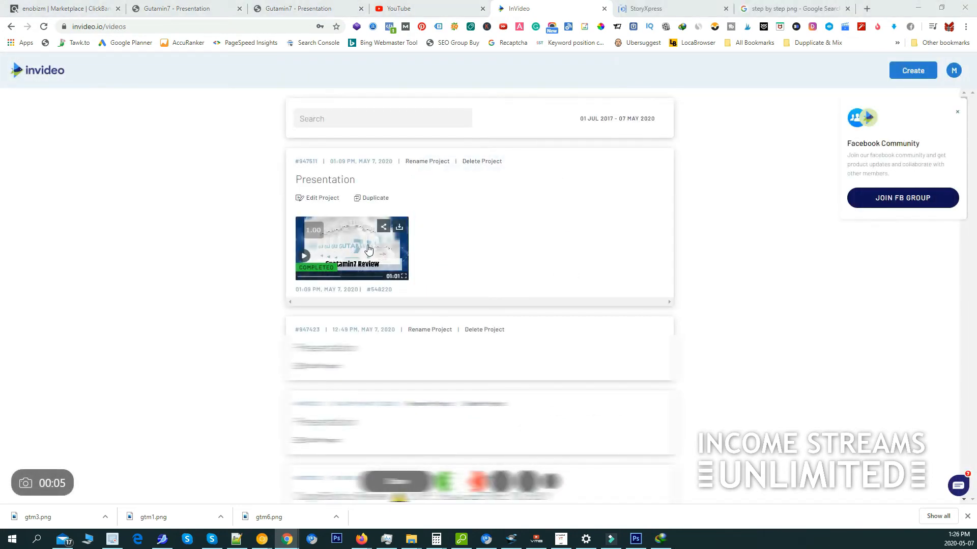
{"action": "left_click", "coordinate": [399, 227]}
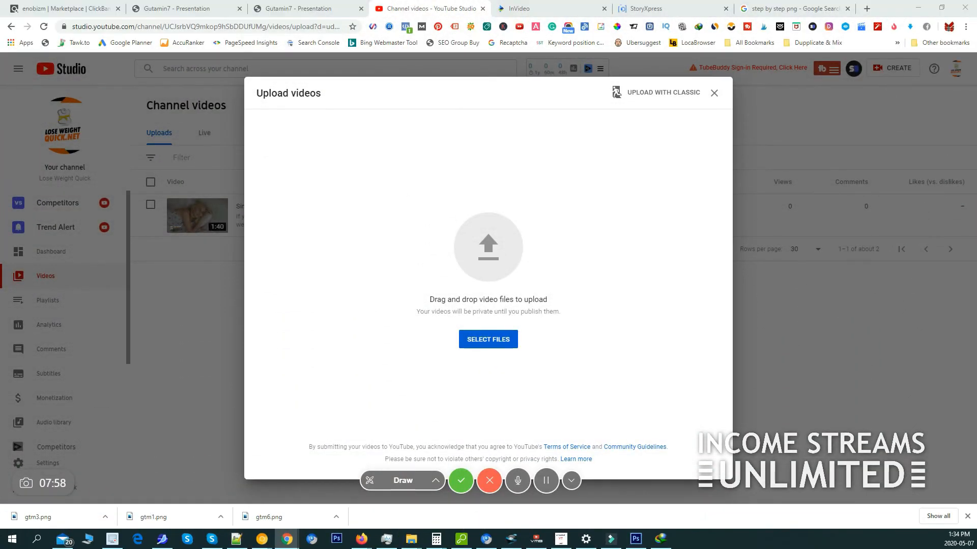
Step: Upload the downloaded video in YouTube Studio and title it "Gutamin7 Review | Real Gutamin7 Reviews from customers"
{"action": "left_click_drag", "start_coordinate": [1, 356], "coordinate": [507, 221]}
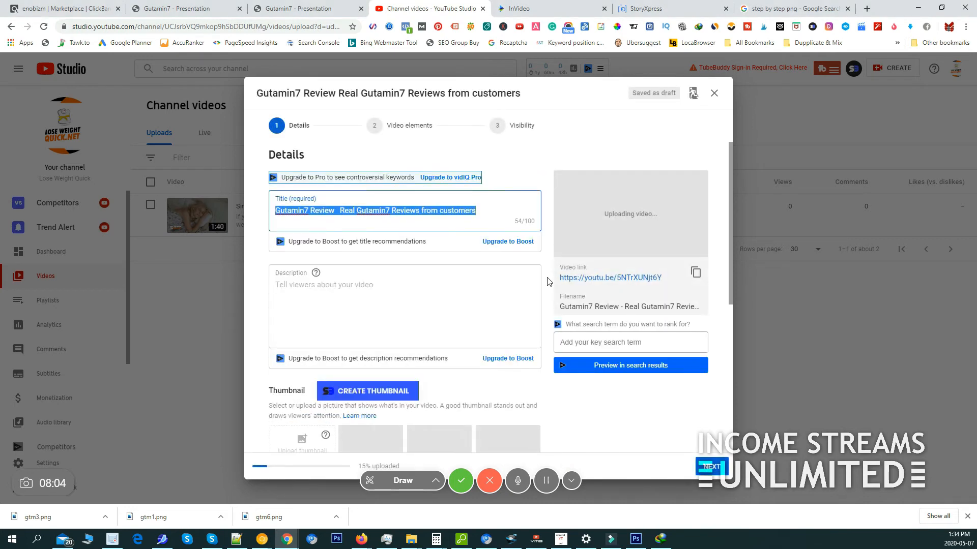
{"action": "left_click", "coordinate": [338, 210]}
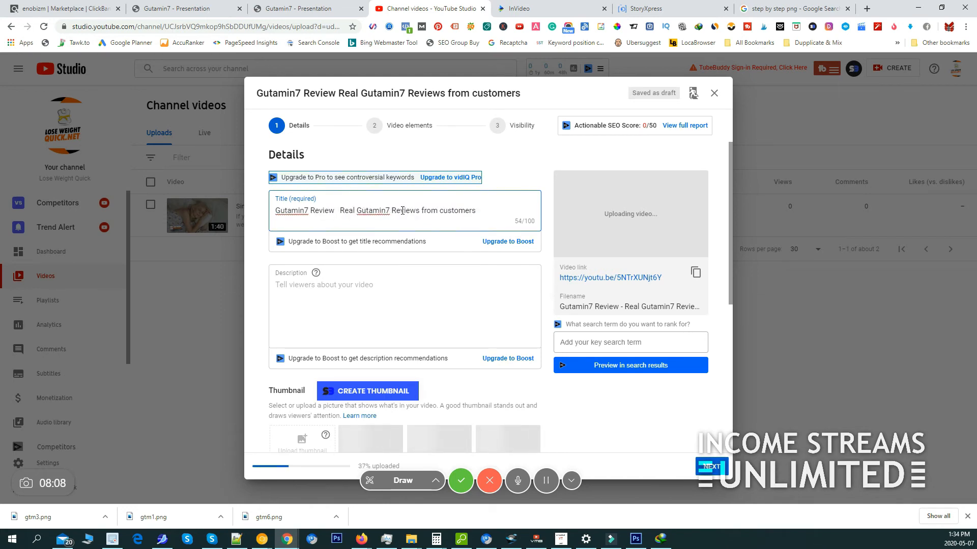
{"action": "left_click", "coordinate": [337, 210]}
{"action": "type", "text": "|"}
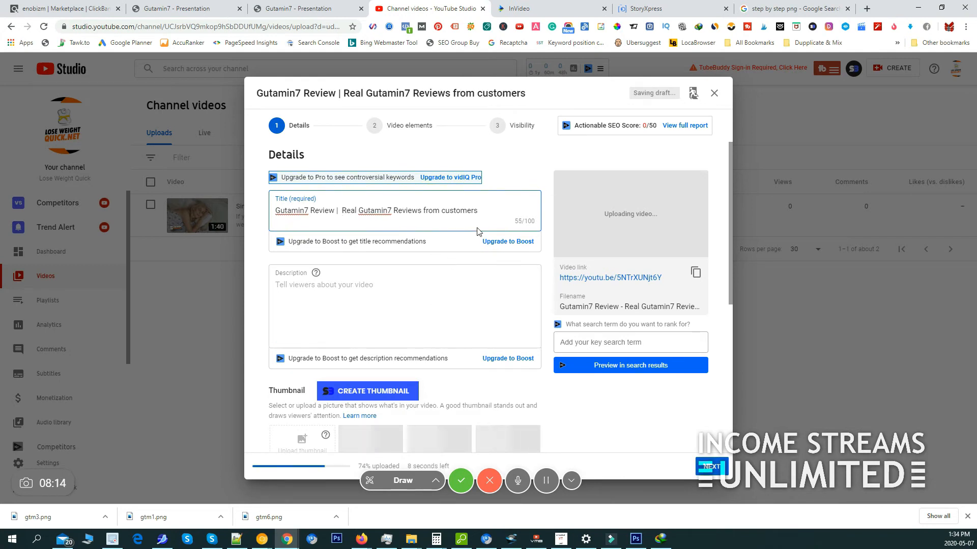
Step: Copy the video title into the description as its opening line, followed by a blank line
{"action": "key", "text": "ctrl+a"}
{"action": "key", "text": "ctrl+c"}
{"action": "left_click", "coordinate": [289, 284]}
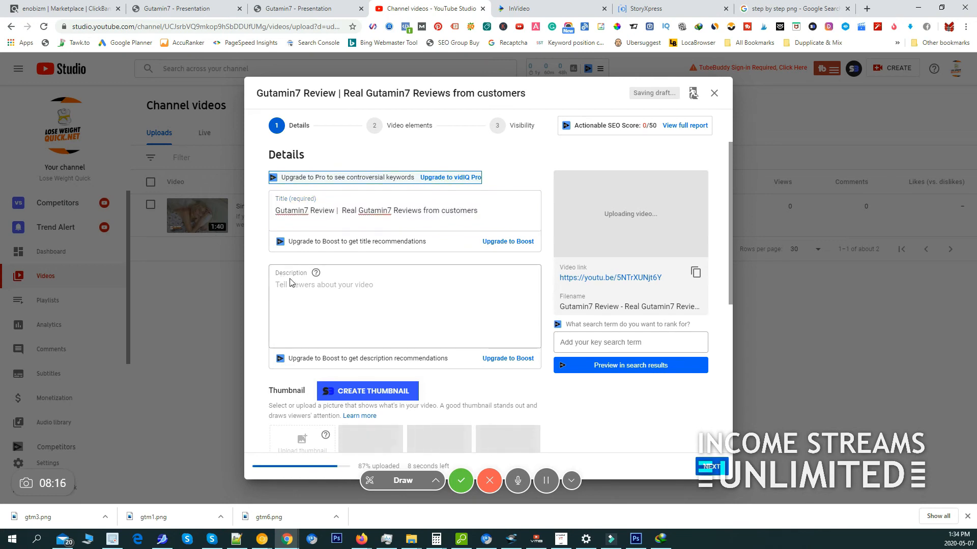
{"action": "key", "text": "ctrl+v"}
{"action": "key", "text": "Return"}
{"action": "key", "text": "Return"}
{"action": "key", "text": "Return"}
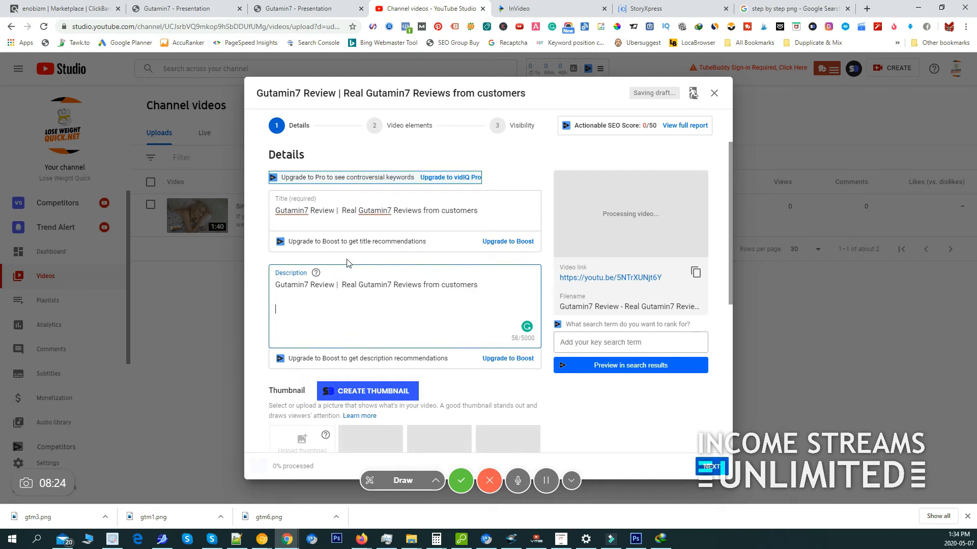
Step: Add the placeholder line "link of your Clickbank offer" below the opening line of the description
{"action": "type", "text": "clikc"}
{"action": "key", "text": "BackSpace"}
{"action": "key", "text": "BackSpace"}
{"action": "key", "text": "BackSpace"}
{"action": "key", "text": "BackSpace"}
{"action": "key", "text": "BackSpace"}
{"action": "type", "text": "Iink"}
{"action": "type", "text": " of "}
{"action": "type", "text": "your "}
{"action": "type", "text": "clickb"}
{"action": "type", "text": "ank offer"}
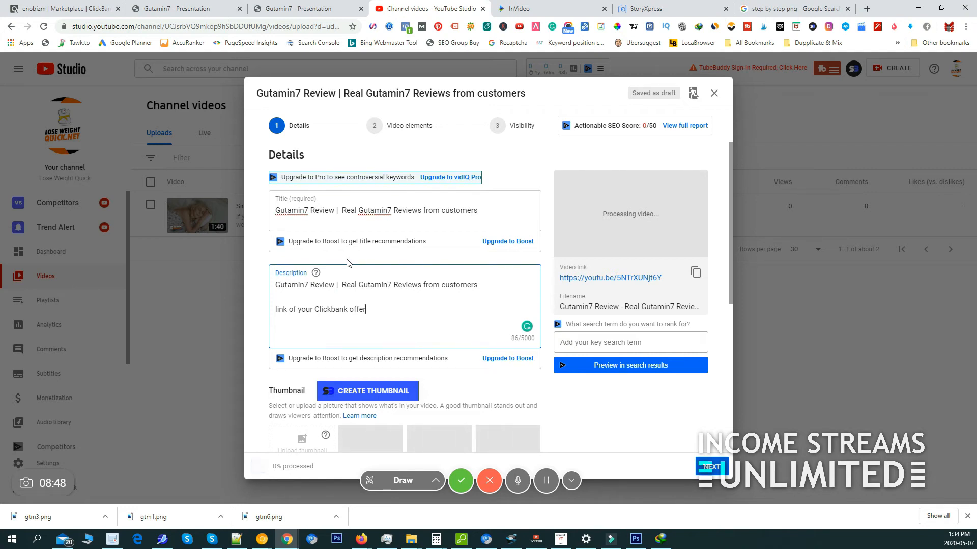
Step: Repeat the title line at the end of the description, separated from the Clickbank link line by a blank line
{"action": "left_click", "coordinate": [376, 313]}
{"action": "key", "text": "Return"}
{"action": "left_click_drag", "start_coordinate": [517, 285], "coordinate": [215, 288]}
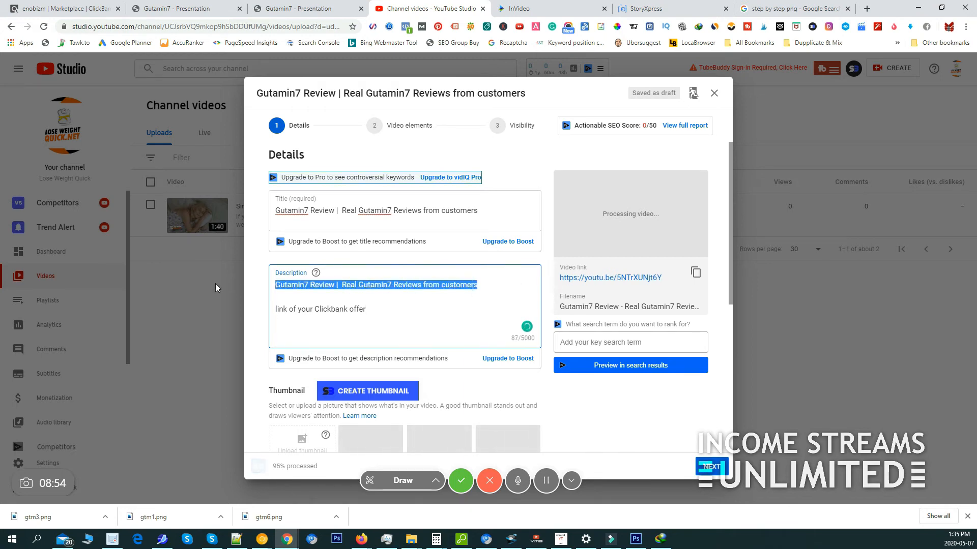
{"action": "left_click", "coordinate": [348, 329]}
{"action": "key", "text": "ctrl+v"}
{"action": "left_click", "coordinate": [371, 306]}
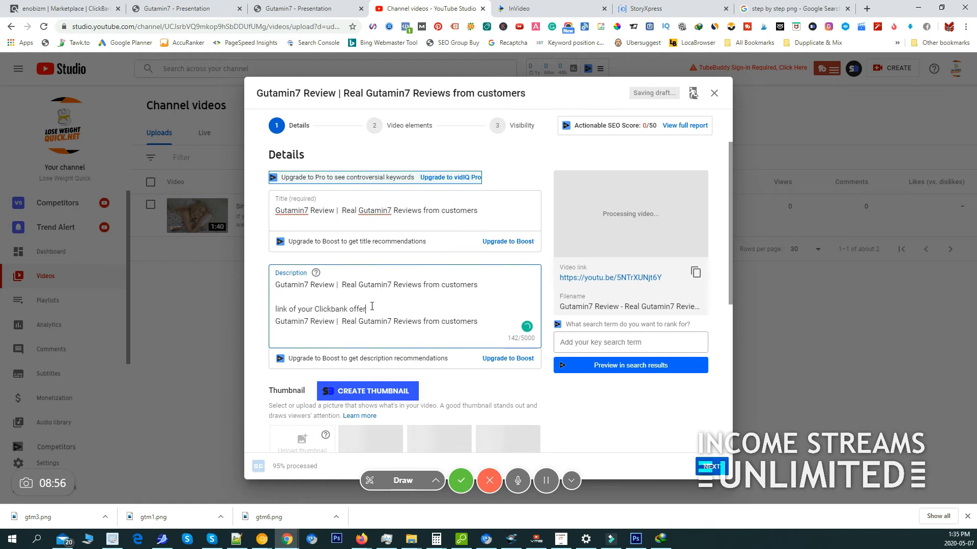
{"action": "key", "text": "Return"}
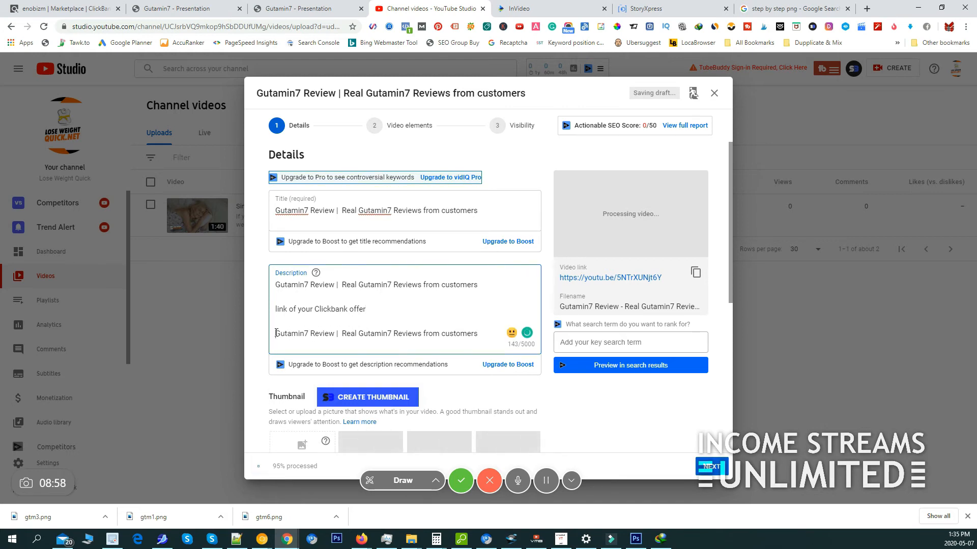
Step: Replace the description's final title line with two "#Gutamin7 Review" hashtags on separate lines
{"action": "left_click", "coordinate": [276, 333]}
{"action": "type", "text": "#"}
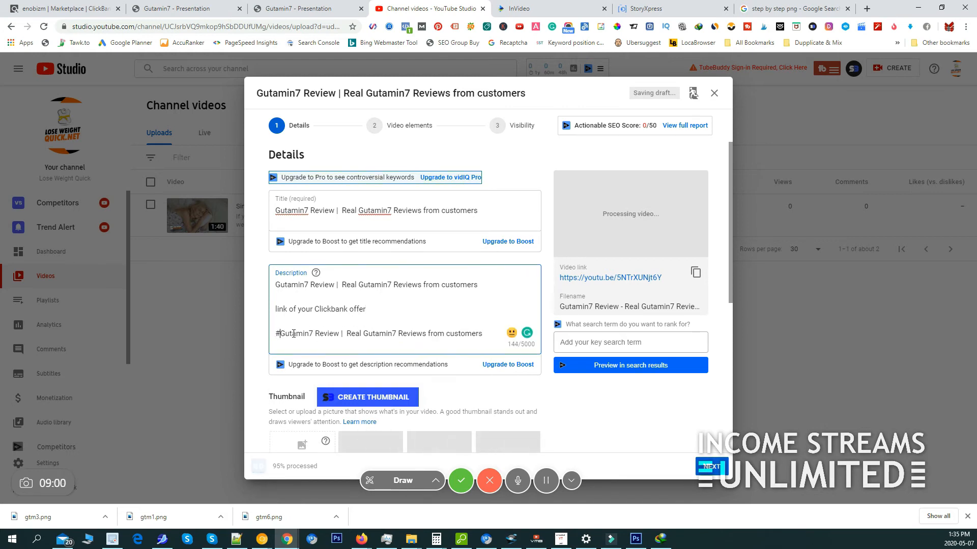
{"action": "double_click", "coordinate": [340, 333]}
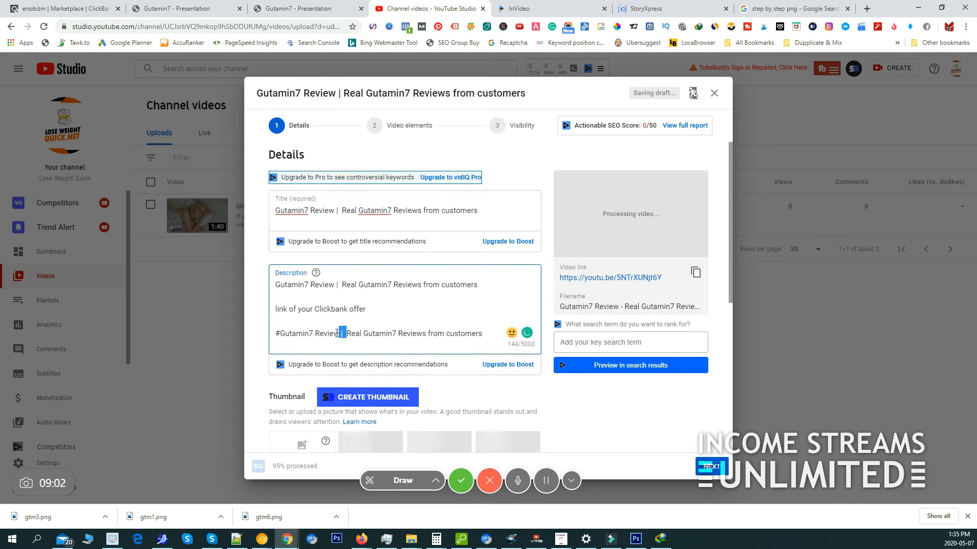
{"action": "left_click_drag", "start_coordinate": [339, 333], "coordinate": [276, 334]}
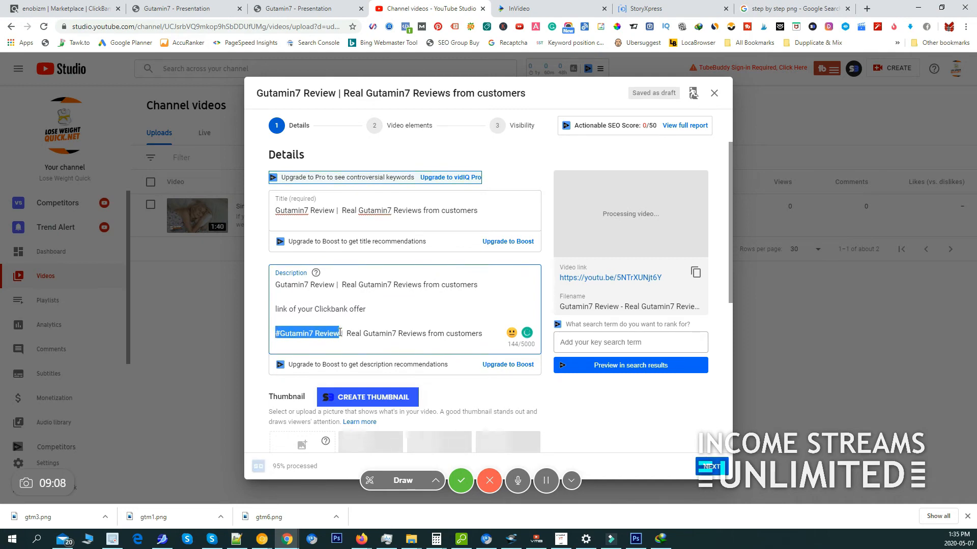
{"action": "left_click_drag", "start_coordinate": [341, 333], "coordinate": [483, 333]}
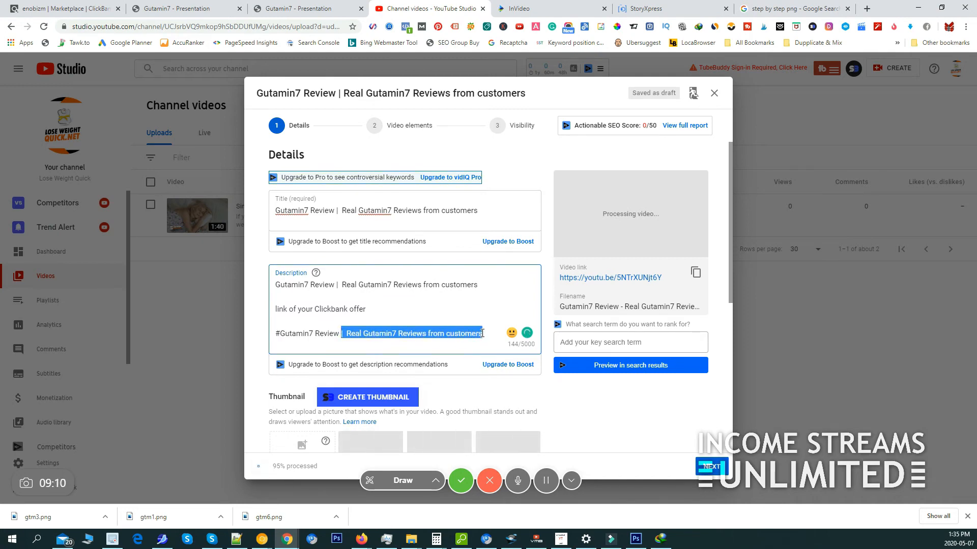
{"action": "key", "text": "ctrl+v"}
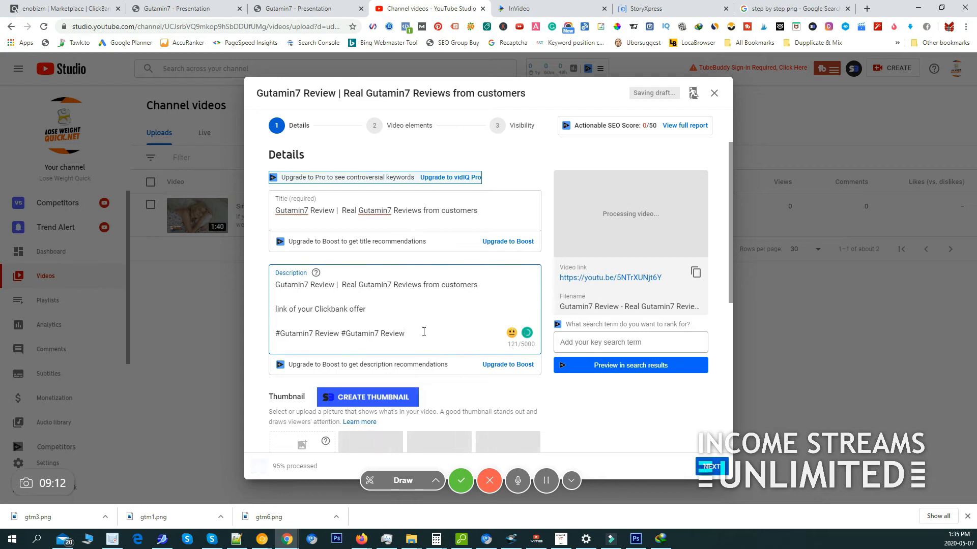
{"action": "left_click", "coordinate": [341, 334]}
{"action": "key", "text": "Return"}
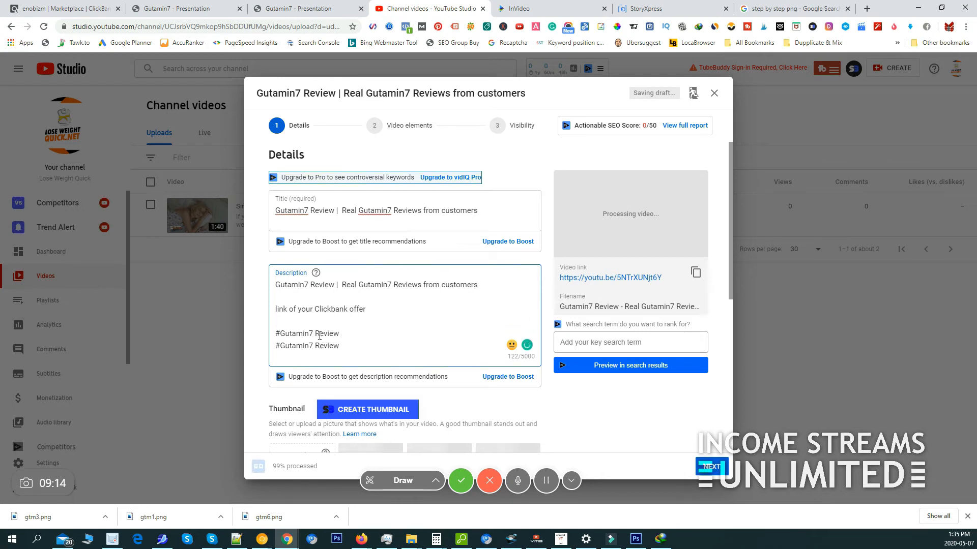
Step: Shorten the first hashtag to "#Gutamin7" and add "#Gutamin7 Reviews" as a third hashtag line in the description
{"action": "double_click", "coordinate": [326, 333]}
{"action": "key", "text": "BackSpace"}
{"action": "key", "text": "Return"}
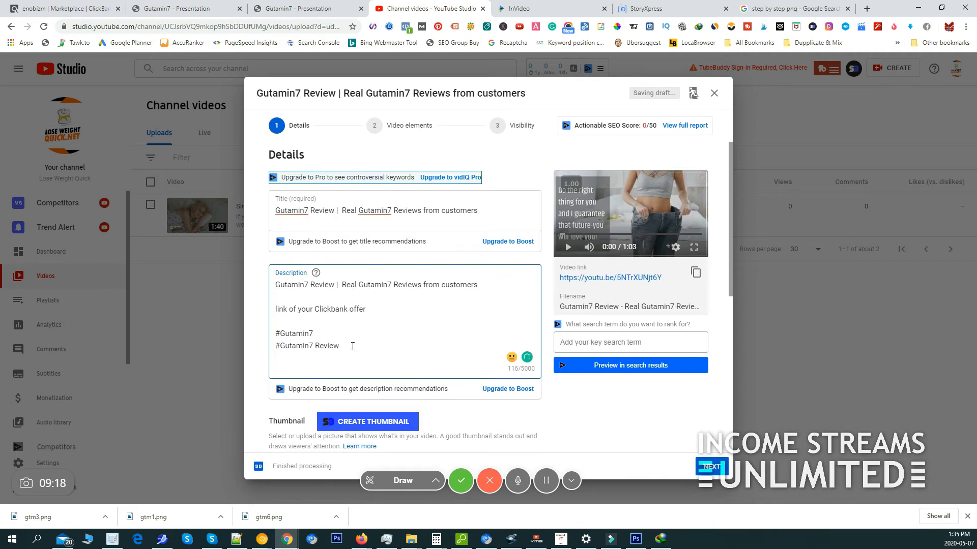
{"action": "key", "text": "ctrl+v"}
Step: Choose the middle auto-generated frame, showing the woman in loose jeans, as the video thumbnail
{"action": "scroll", "coordinate": [375, 339], "scroll_direction": "down", "scroll_amount": 3}
{"action": "left_click", "coordinate": [440, 330]}
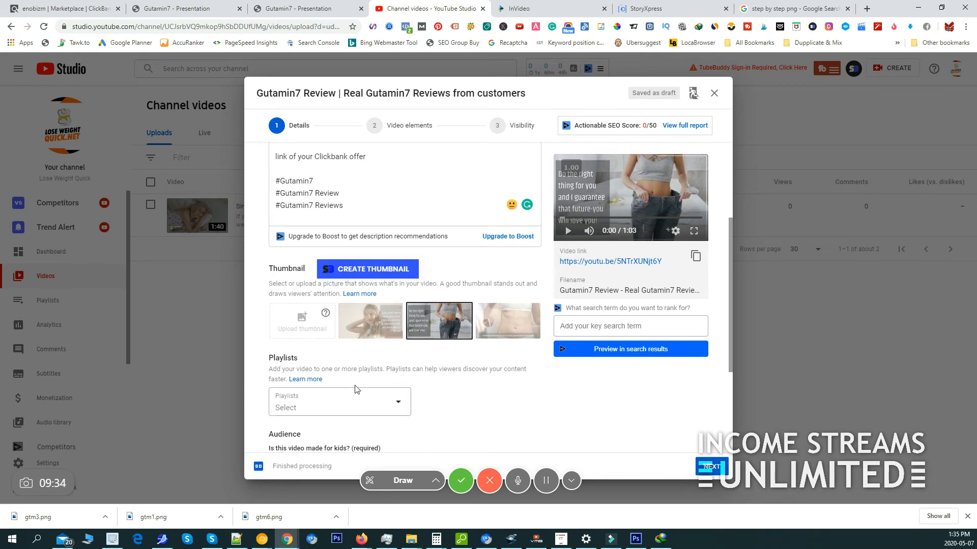
Step: Add the video to a new public playlist titled "Weight Loss Products Reviews" and mark the video as not made for kids
{"action": "scroll", "coordinate": [360, 349], "scroll_direction": "down", "scroll_amount": 3}
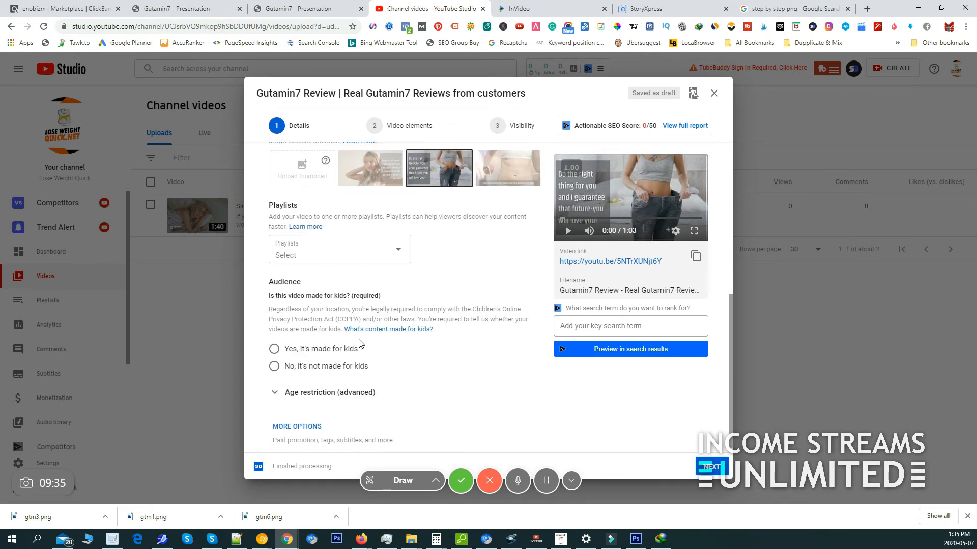
{"action": "left_click", "coordinate": [352, 255]}
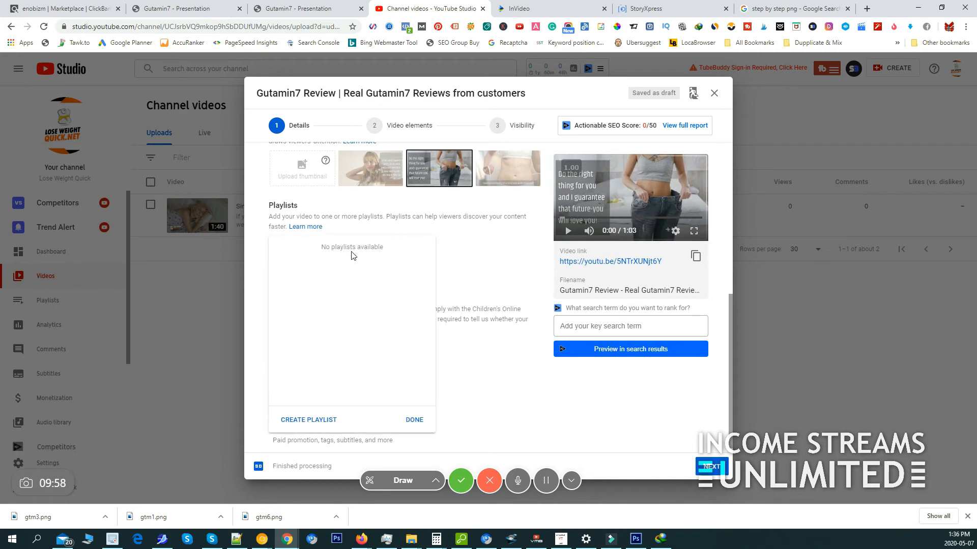
{"action": "left_click", "coordinate": [309, 419]}
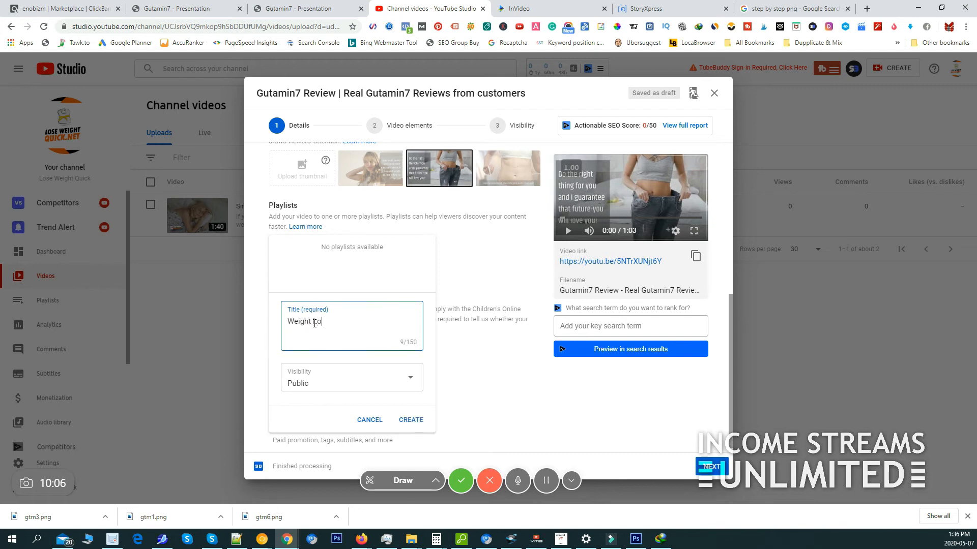
{"action": "type", "text": "Pills Re"}
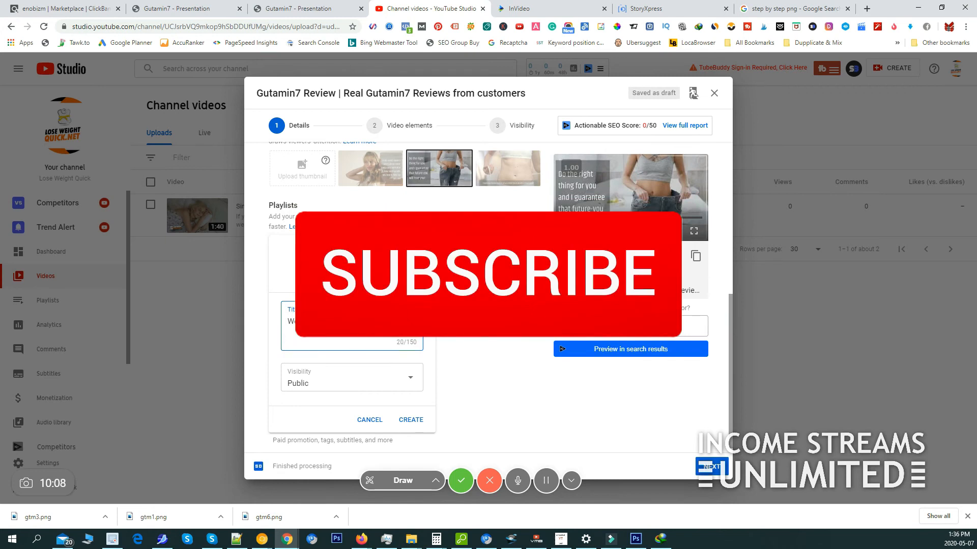
{"action": "type", "text": "views fo"}
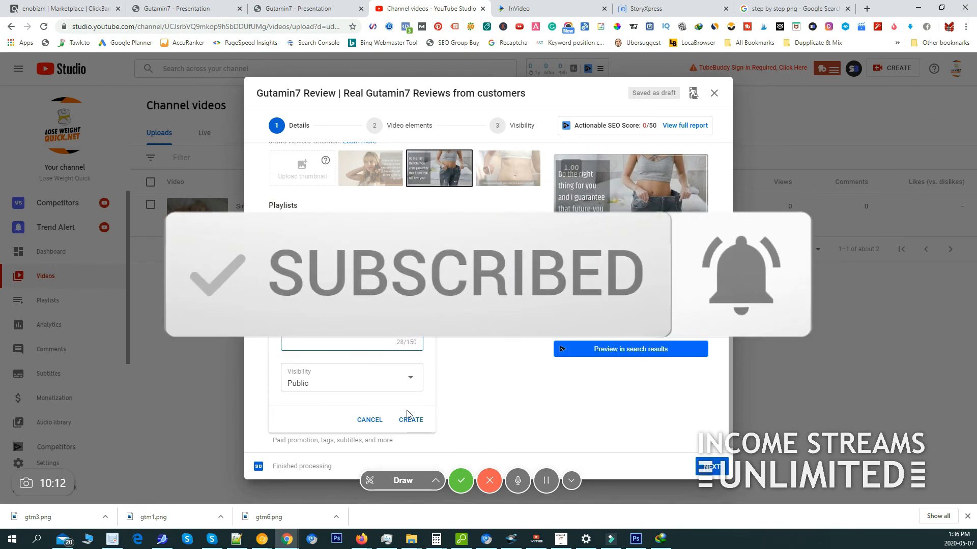
{"action": "left_click", "coordinate": [417, 422]}
{"action": "left_click", "coordinate": [285, 247]}
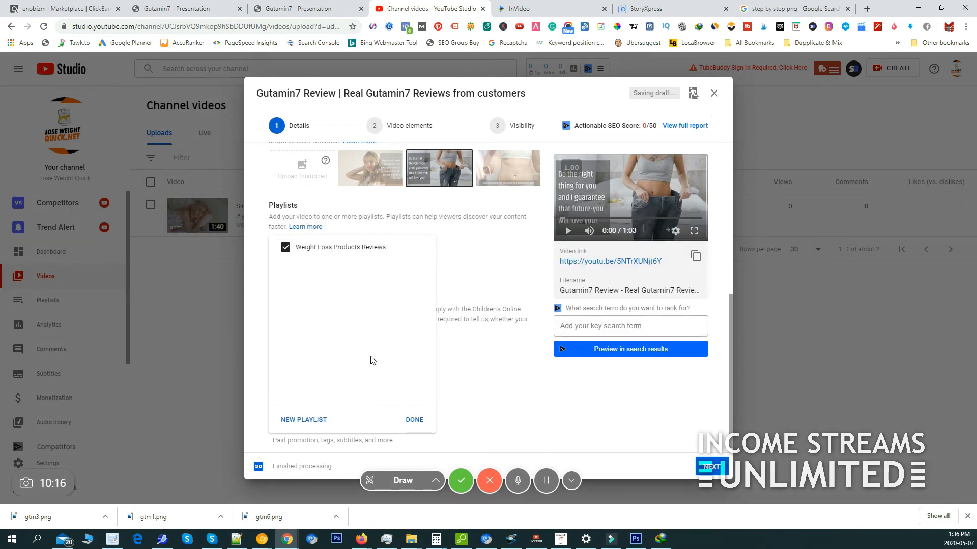
{"action": "left_click", "coordinate": [415, 420]}
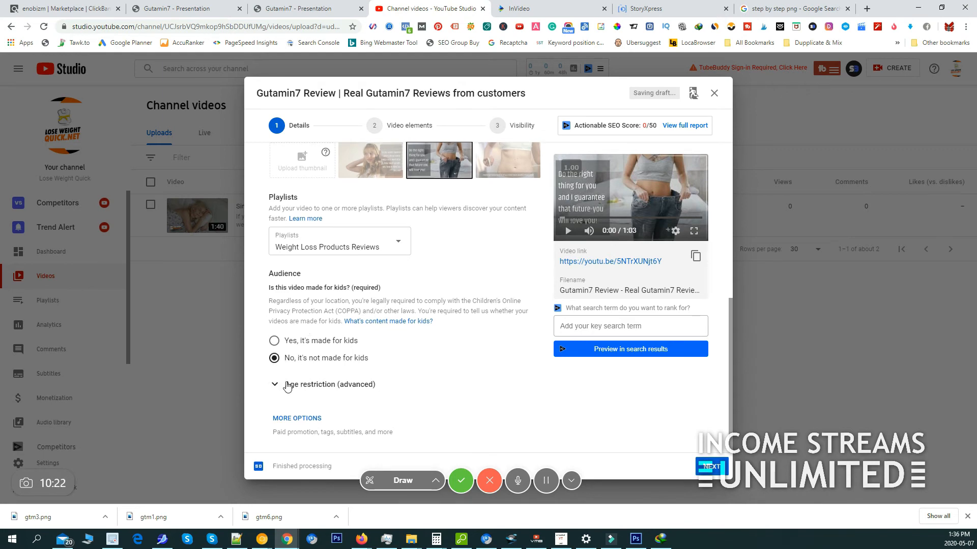
Step: Expand the additional video options to reach the tags field
{"action": "left_click", "coordinate": [288, 420]}
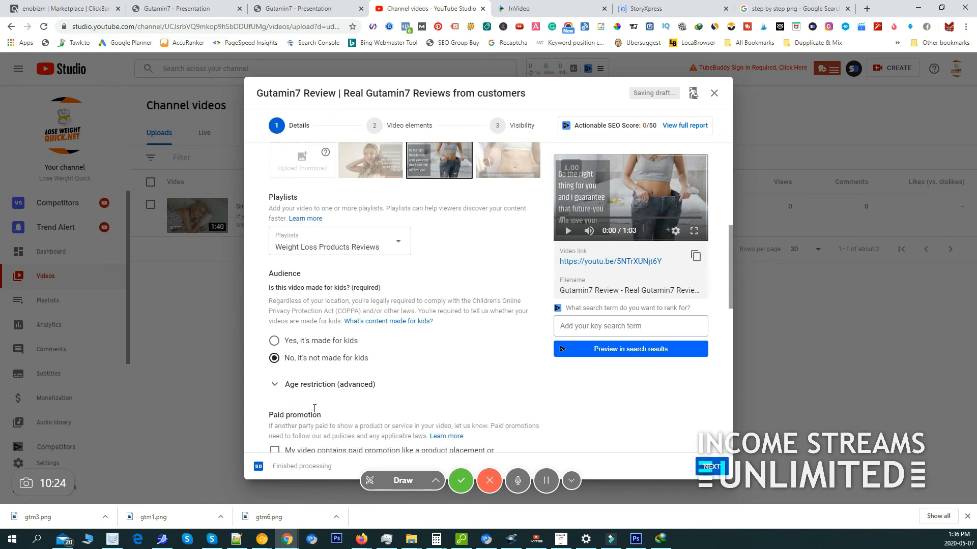
{"action": "scroll", "coordinate": [327, 318], "scroll_direction": "down", "scroll_amount": 5}
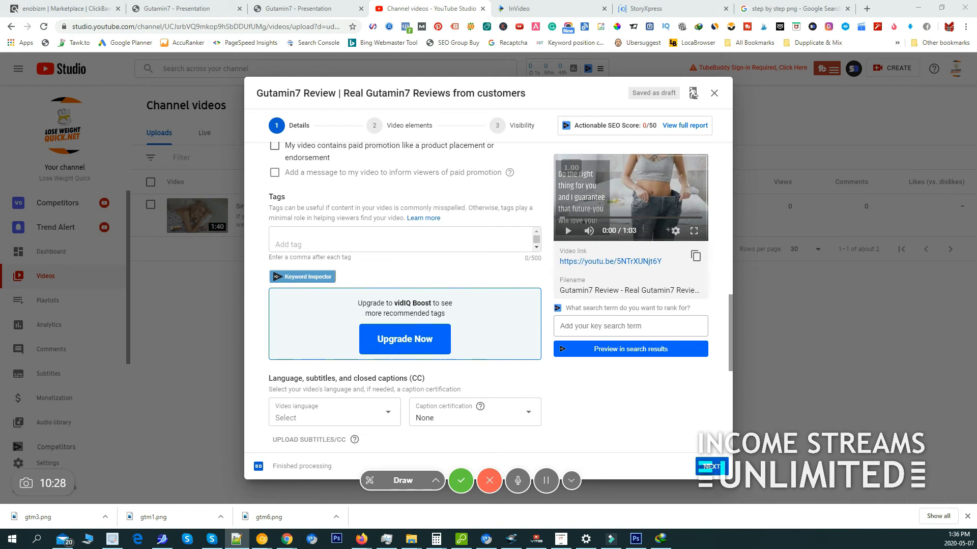
{"action": "left_click", "coordinate": [296, 247]}
{"action": "key", "text": "ctrl+v"}
{"action": "scroll", "coordinate": [393, 249], "scroll_direction": "up", "scroll_amount": 5}
{"action": "scroll", "coordinate": [383, 303], "scroll_direction": "down", "scroll_amount": 4}
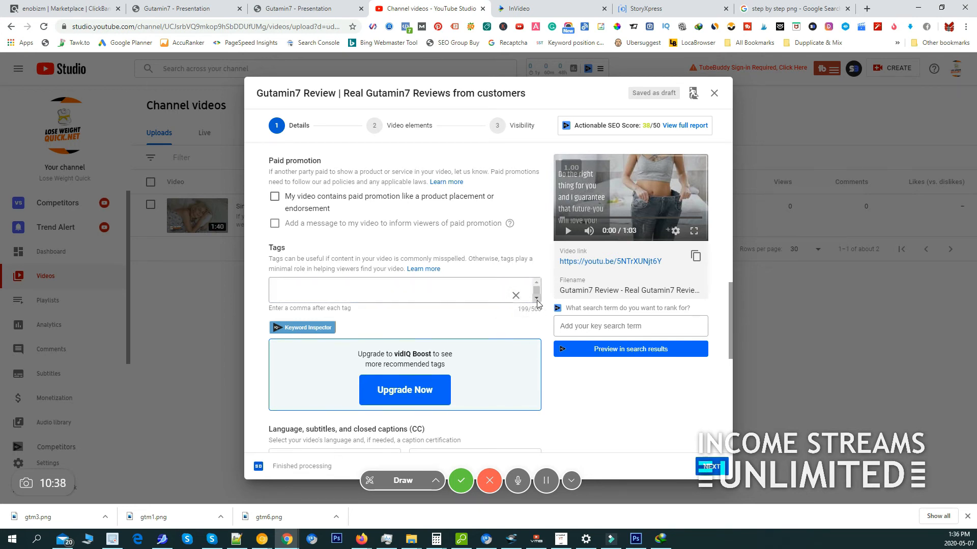
{"action": "left_click", "coordinate": [535, 285]}
{"action": "left_click", "coordinate": [536, 283]}
{"action": "left_click", "coordinate": [514, 295]}
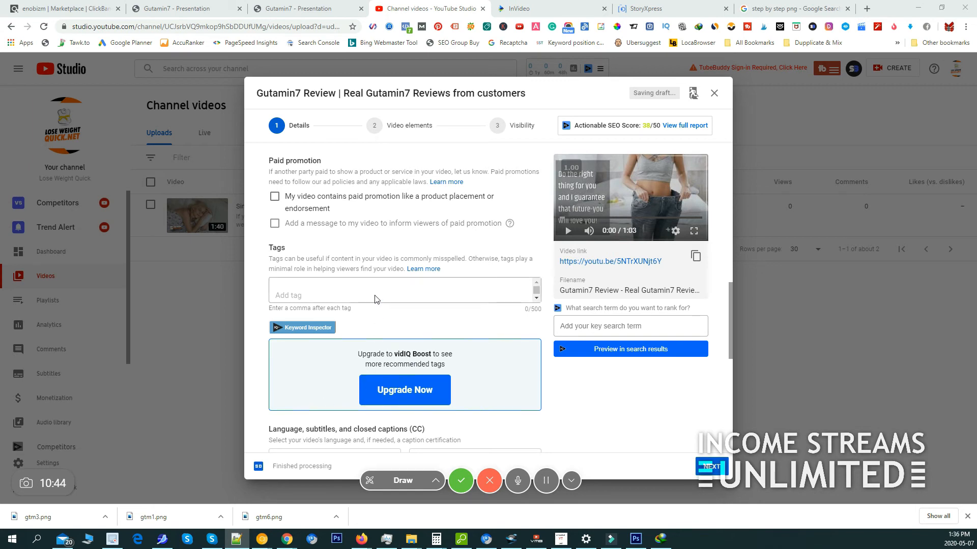
{"action": "double_click", "coordinate": [307, 291]}
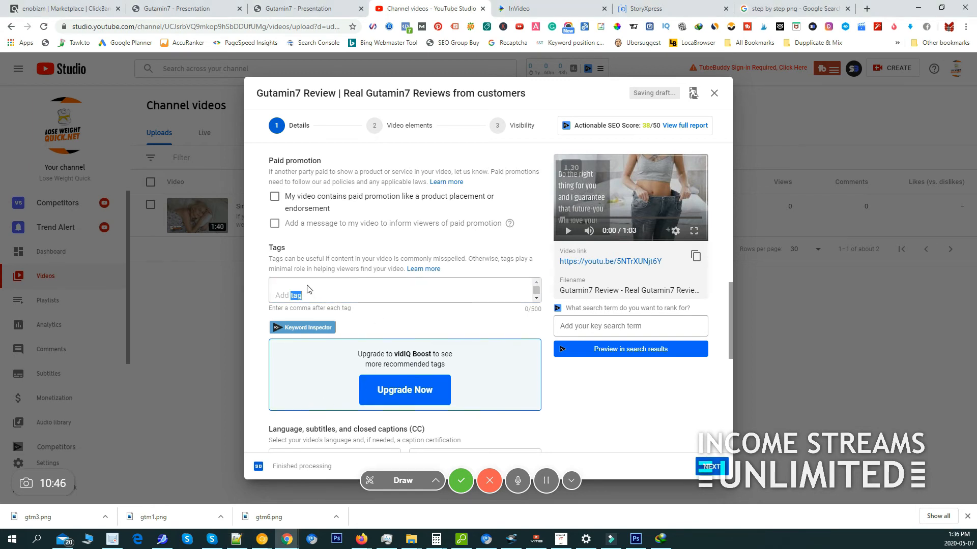
{"action": "left_click", "coordinate": [327, 293]}
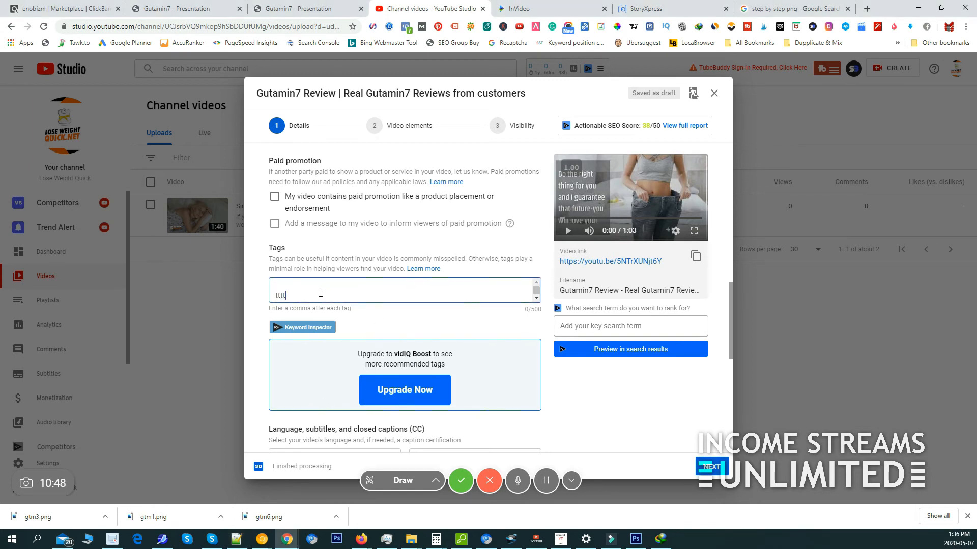
{"action": "key", "text": "BackSpace"}
Step: Copy the prepared keyword list from the other window and paste it into the video's tags field
{"action": "key", "text": "alt+Tab"}
{"action": "left_click", "coordinate": [305, 290]}
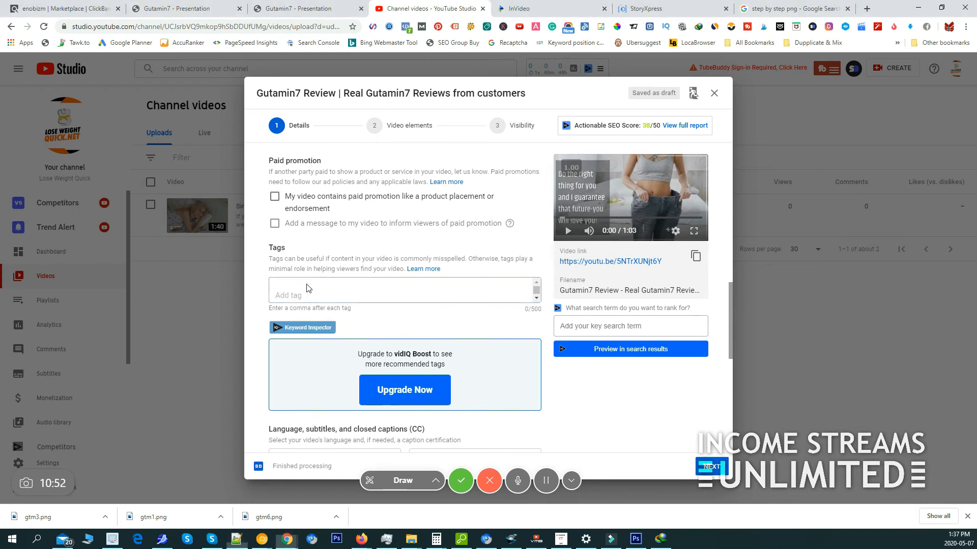
{"action": "key", "text": "ctrl+v"}
{"action": "left_click", "coordinate": [537, 290]}
Step: Set the video language to English and the recording date to May 7, 2020
{"action": "scroll", "coordinate": [407, 319], "scroll_direction": "down", "scroll_amount": 4}
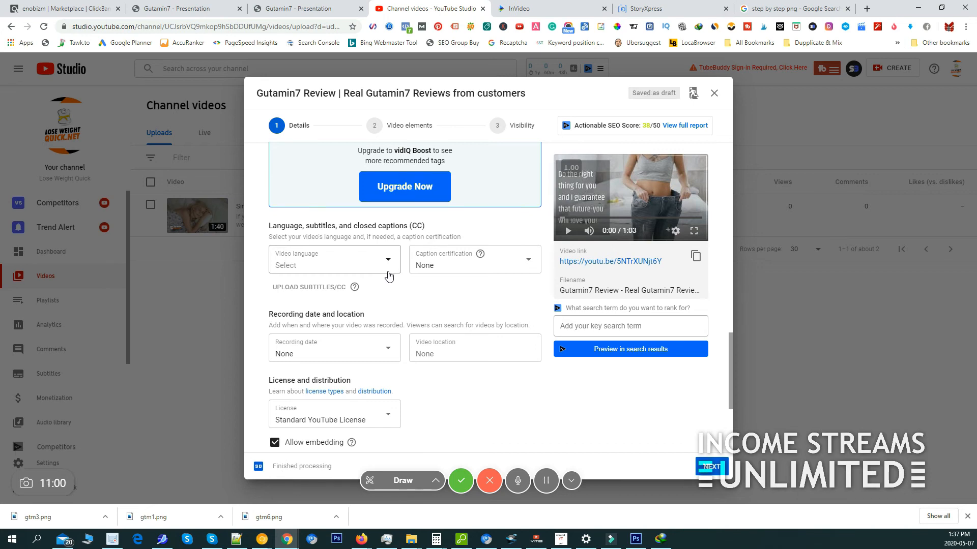
{"action": "left_click", "coordinate": [385, 272]}
{"action": "scroll", "coordinate": [334, 316], "scroll_direction": "down", "scroll_amount": 12}
{"action": "scroll", "coordinate": [327, 336], "scroll_direction": "down", "scroll_amount": 1}
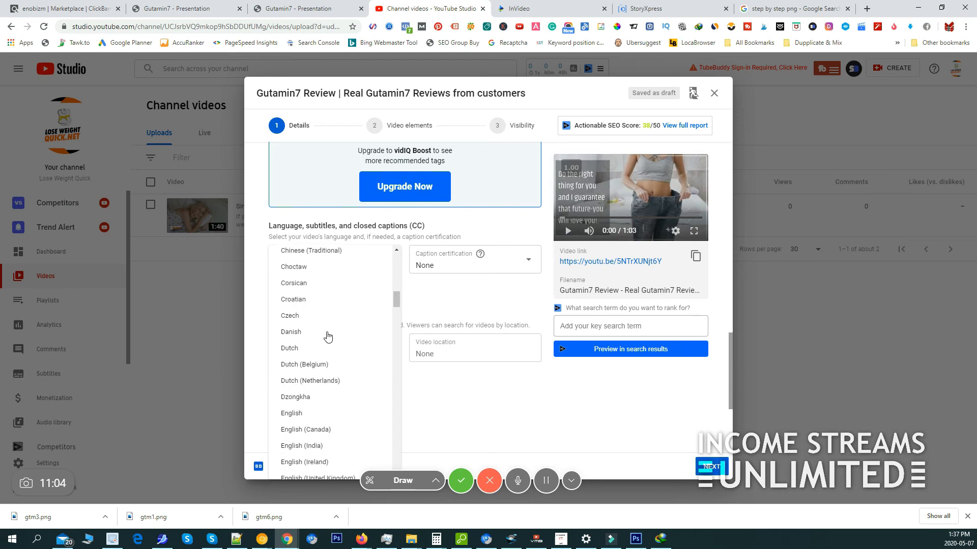
{"action": "left_click", "coordinate": [291, 413]}
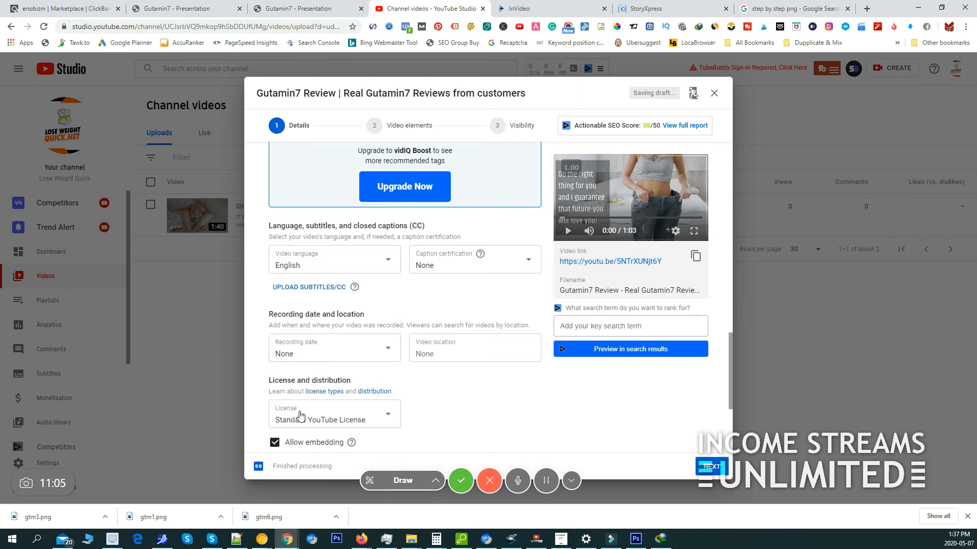
{"action": "left_click", "coordinate": [355, 348]}
{"action": "left_click", "coordinate": [356, 257]}
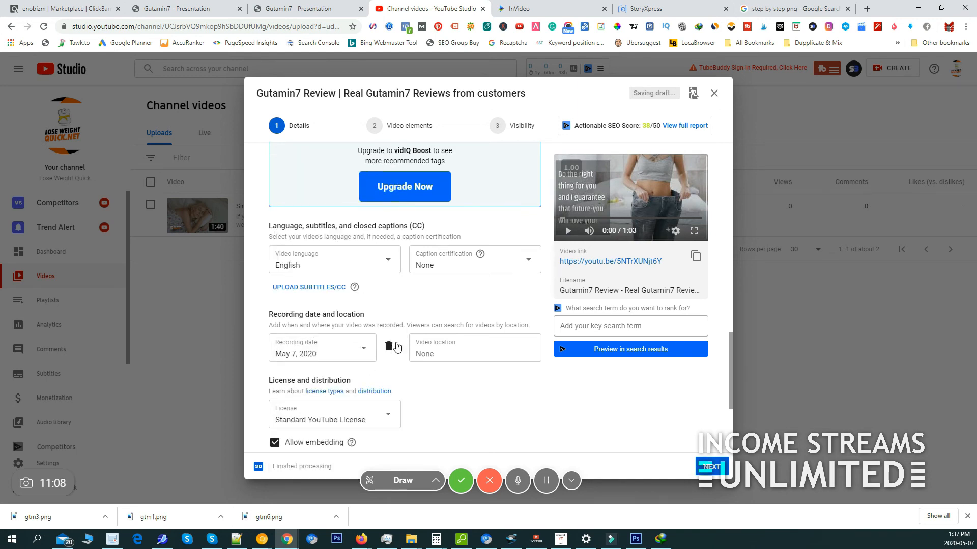
Step: Change the video's category to Howto & Style
{"action": "scroll", "coordinate": [397, 349], "scroll_direction": "down", "scroll_amount": 2}
{"action": "scroll", "coordinate": [356, 333], "scroll_direction": "down", "scroll_amount": 2}
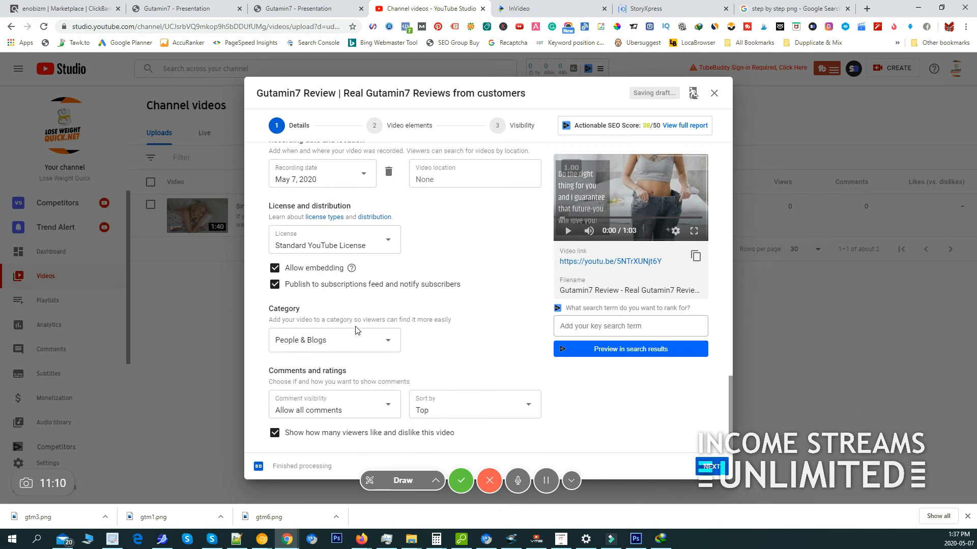
{"action": "left_click", "coordinate": [364, 347]}
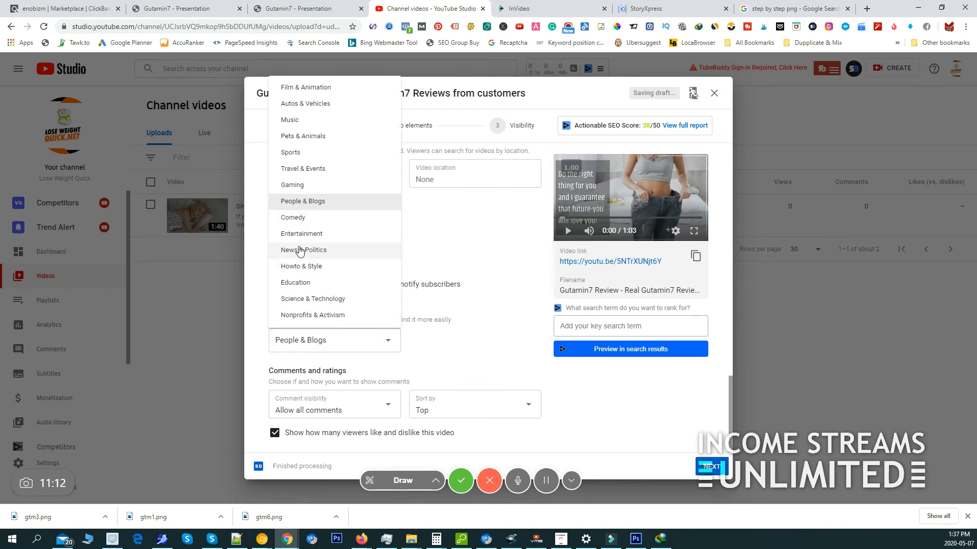
{"action": "left_click", "coordinate": [303, 266]}
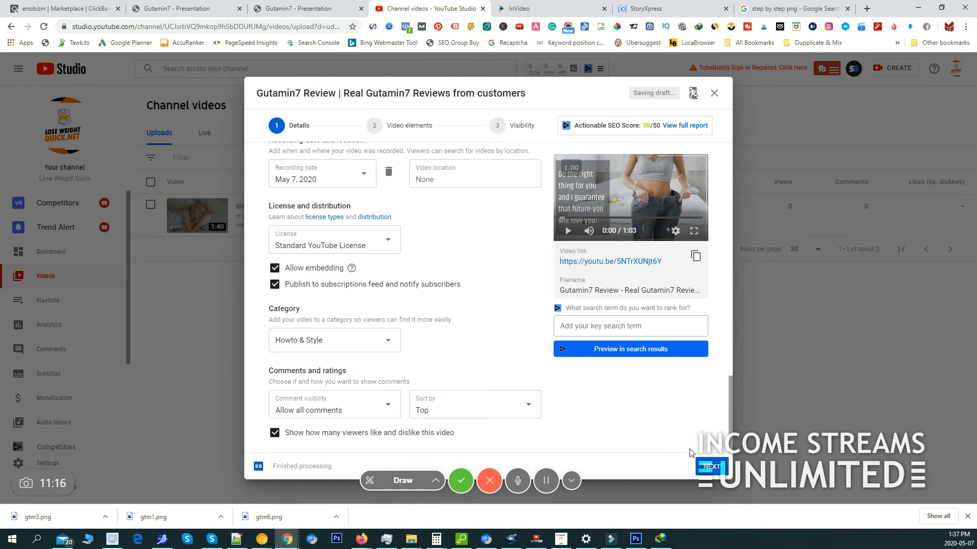
Step: Skip the end screen and cards, publish the video with Public visibility, and close the sharing dialog
{"action": "left_click", "coordinate": [706, 467]}
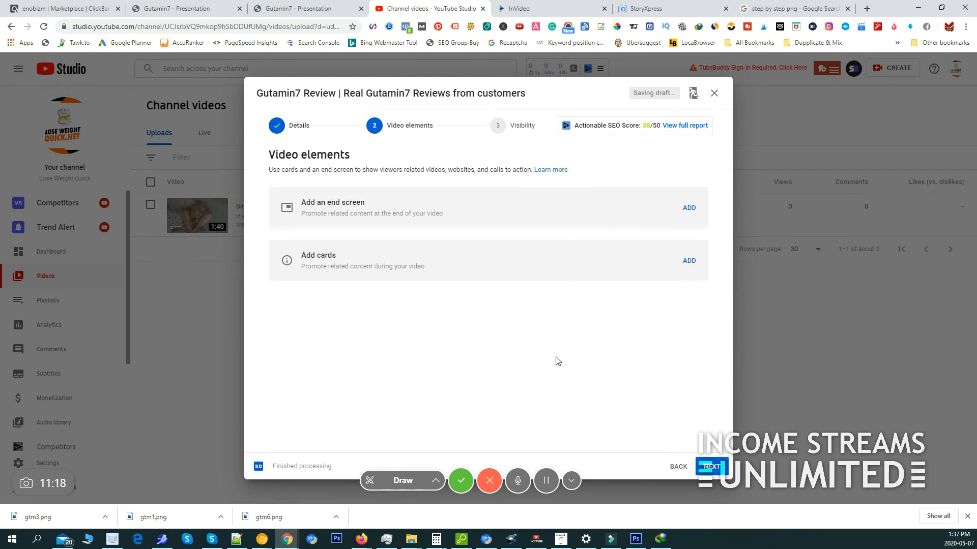
{"action": "left_click", "coordinate": [705, 467]}
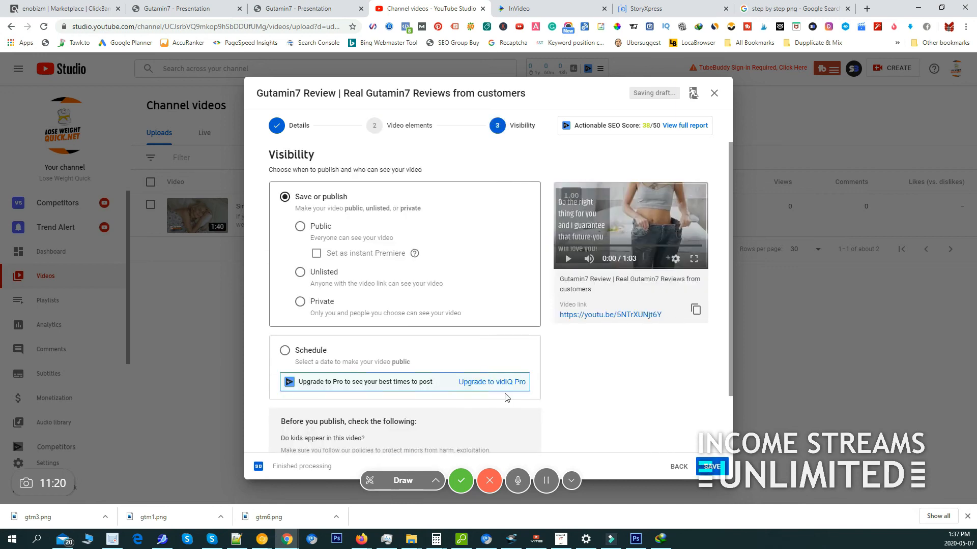
{"action": "left_click", "coordinate": [300, 226]}
{"action": "scroll", "coordinate": [436, 356], "scroll_direction": "down", "scroll_amount": 2}
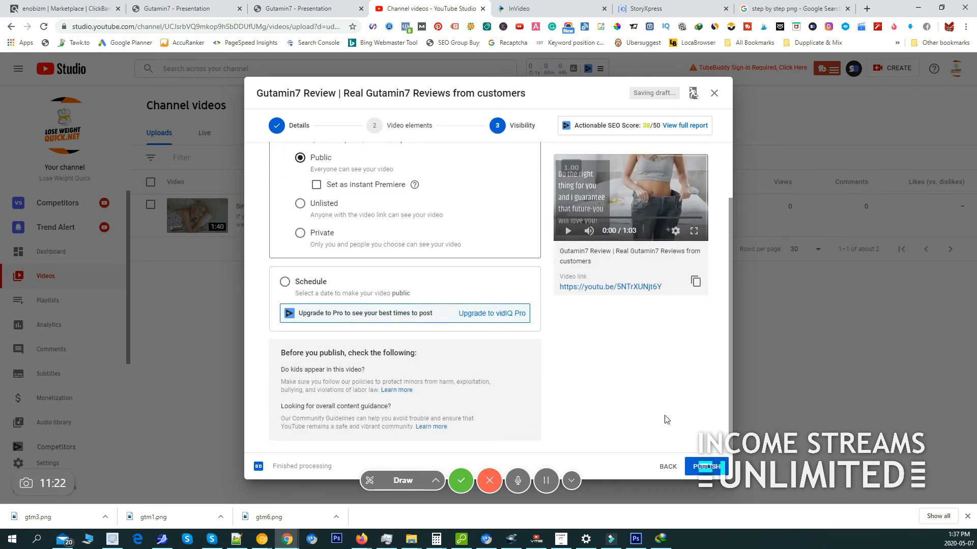
{"action": "left_click", "coordinate": [688, 461]}
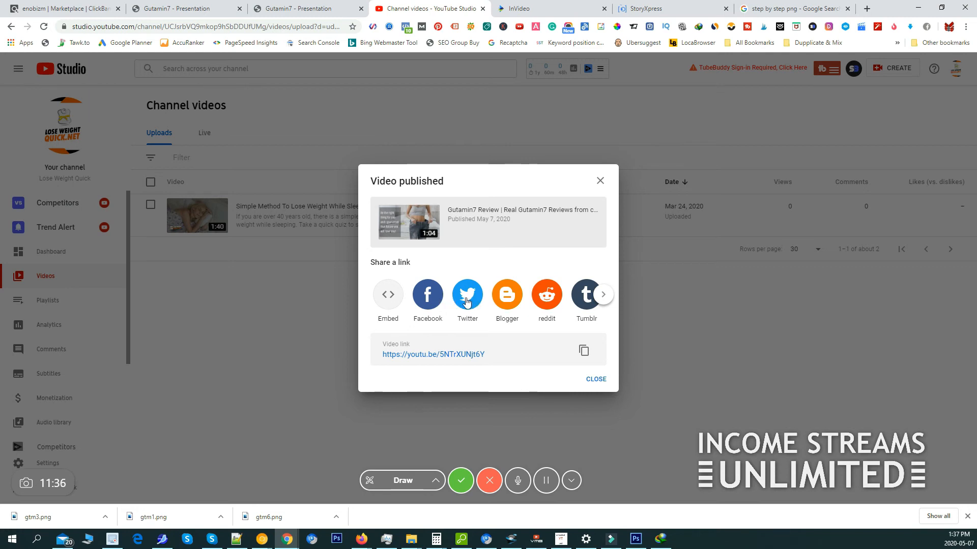
{"action": "left_click", "coordinate": [603, 386]}
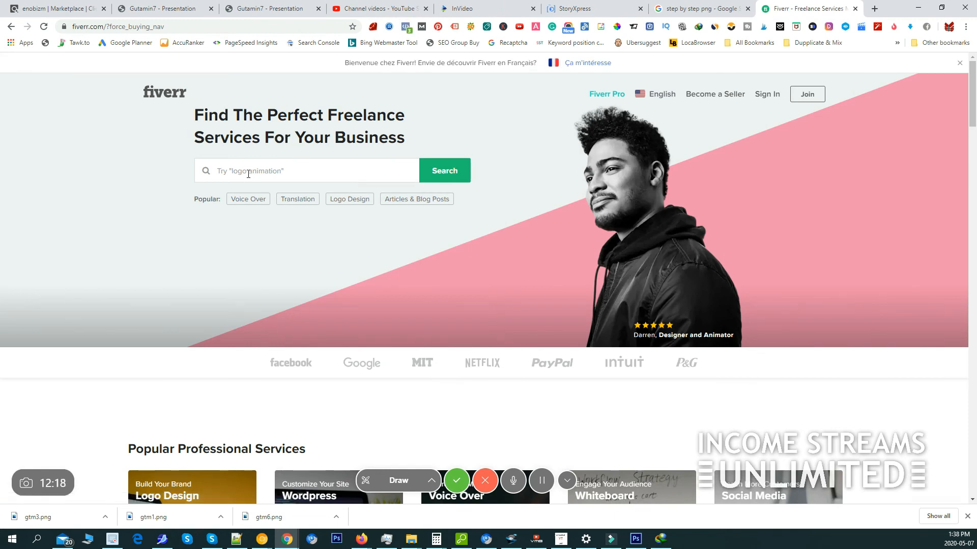
Step: Search Fiverr for "rank youtube video" and look over the offered gigs, their prices and ratings
{"action": "left_click", "coordinate": [249, 166]}
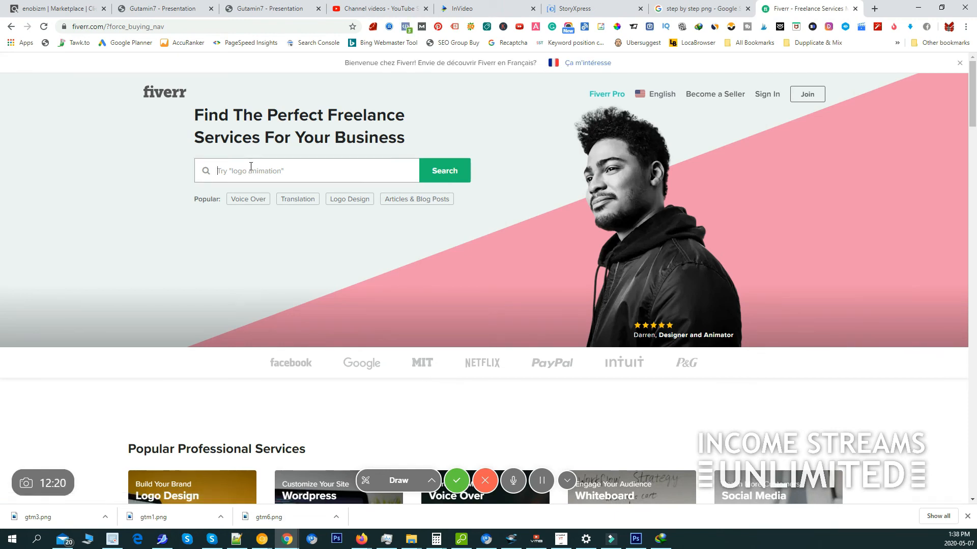
{"action": "type", "text": "rank"}
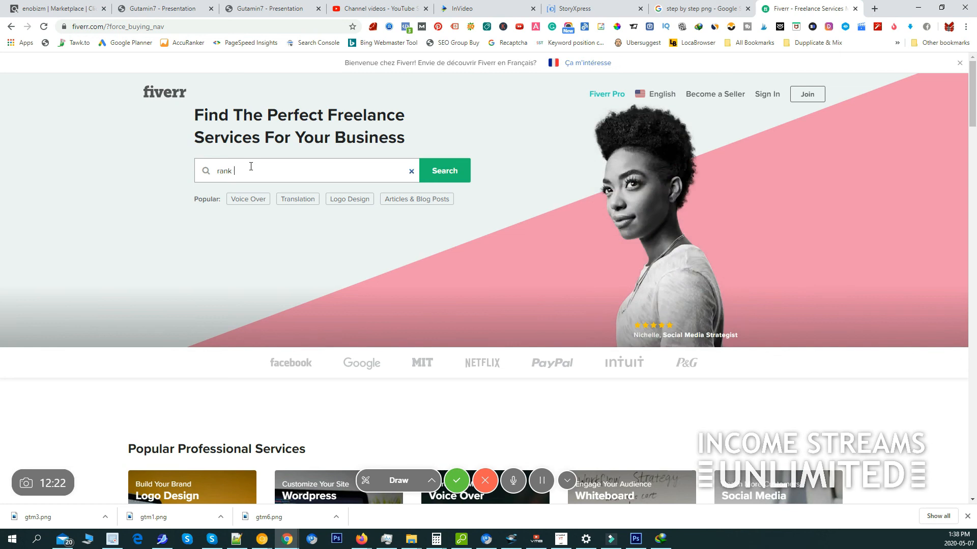
{"action": "type", "text": " youtube v"}
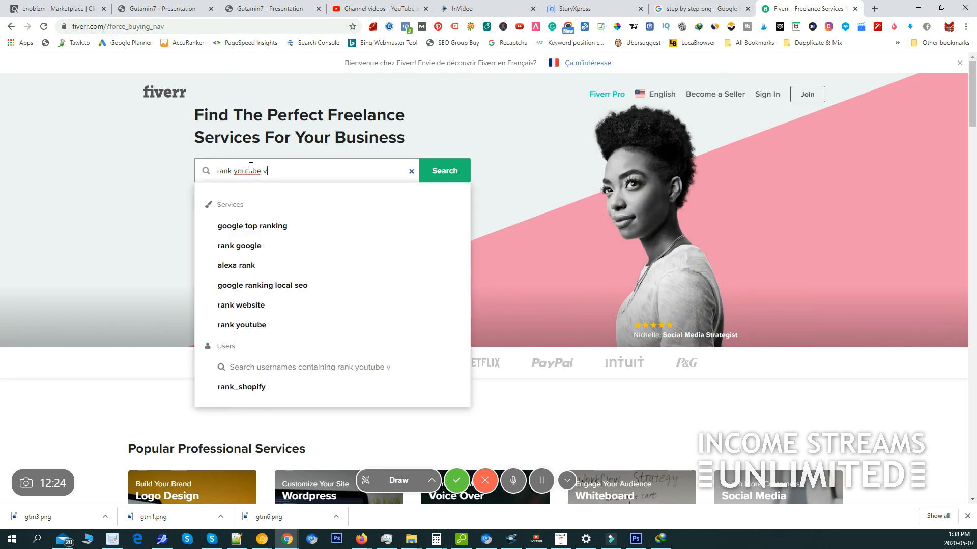
{"action": "key", "text": "Return"}
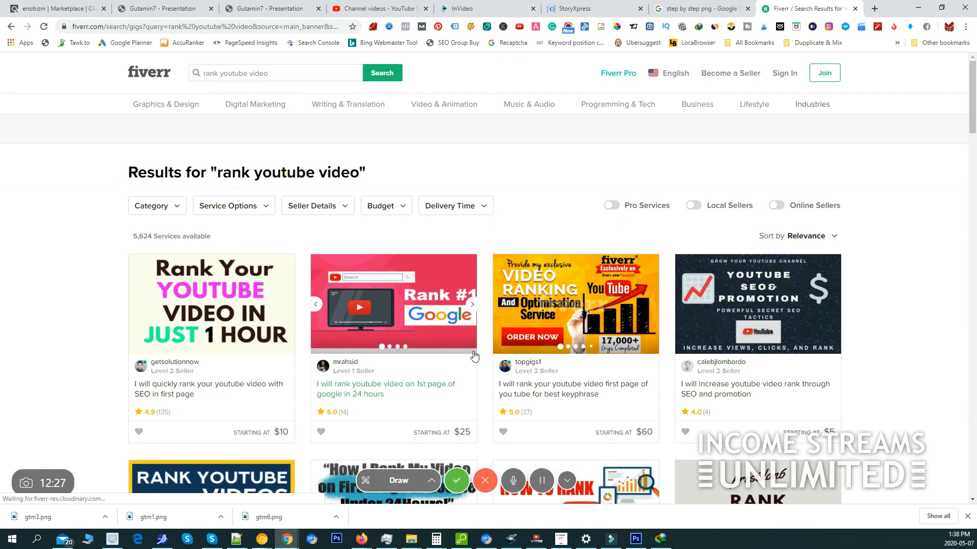
{"action": "scroll", "coordinate": [475, 356], "scroll_direction": "down", "scroll_amount": 2}
{"action": "scroll", "coordinate": [474, 355], "scroll_direction": "down", "scroll_amount": 1}
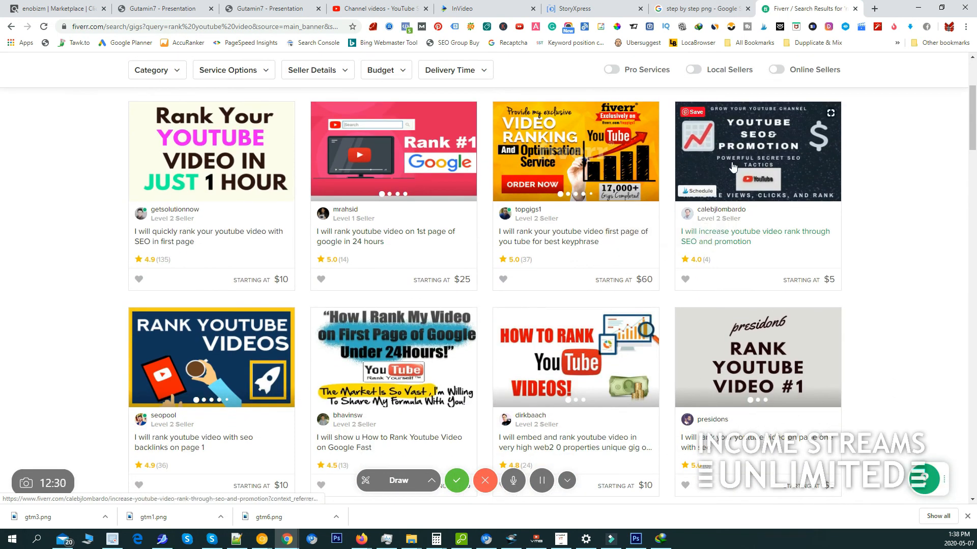
{"action": "scroll", "coordinate": [334, 338], "scroll_direction": "up", "scroll_amount": 3}
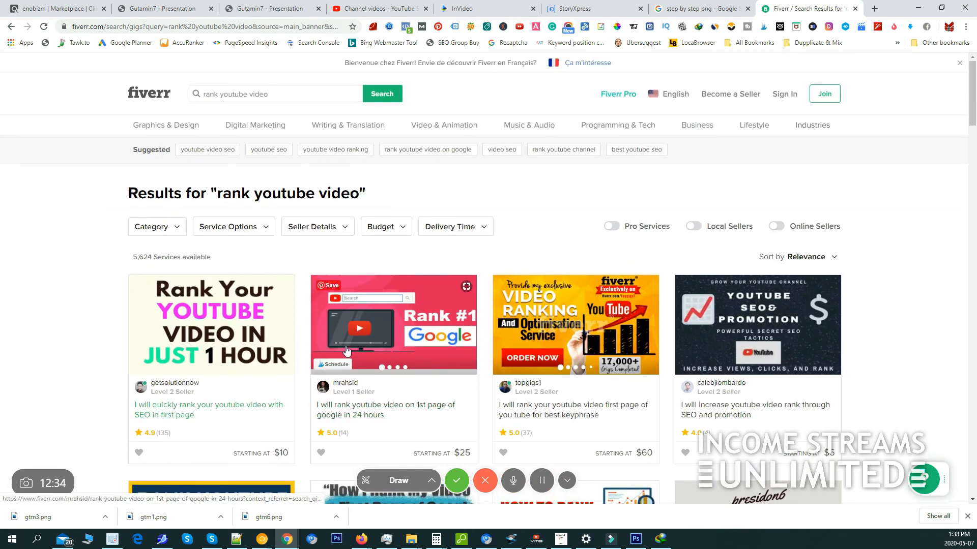
{"action": "scroll", "coordinate": [827, 331], "scroll_direction": "down", "scroll_amount": 2}
{"action": "scroll", "coordinate": [829, 299], "scroll_direction": "down", "scroll_amount": 2}
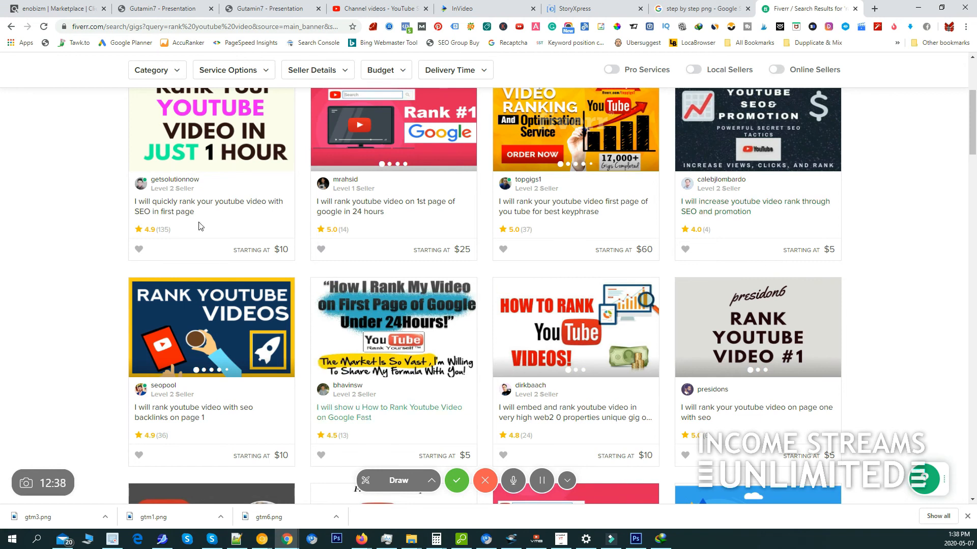
{"action": "scroll", "coordinate": [170, 209], "scroll_direction": "up", "scroll_amount": 1}
{"action": "scroll", "coordinate": [257, 227], "scroll_direction": "up", "scroll_amount": 3}
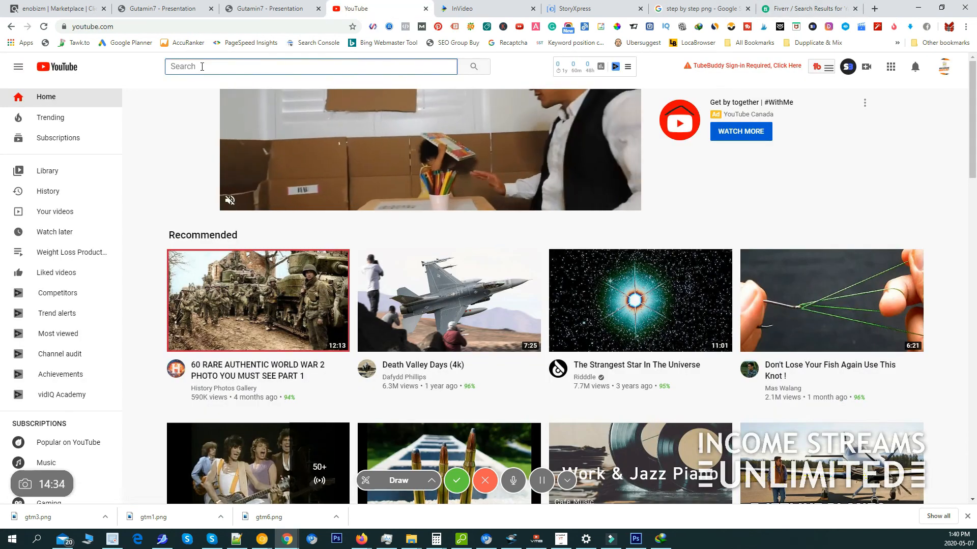
Step: Search YouTube for "gutamin7 review" and check where the newly published video ranks among the results
{"action": "type", "text": "guatami"}
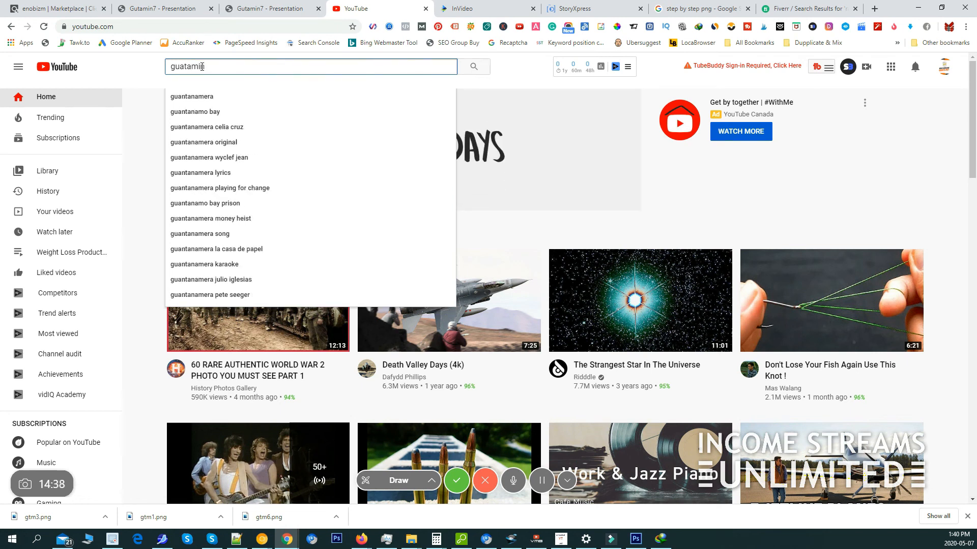
{"action": "key", "text": "BackSpace"}
{"action": "key", "text": "BackSpace"}
{"action": "key", "text": "BackSpace"}
{"action": "key", "text": "BackSpace"}
{"action": "key", "text": "BackSpace"}
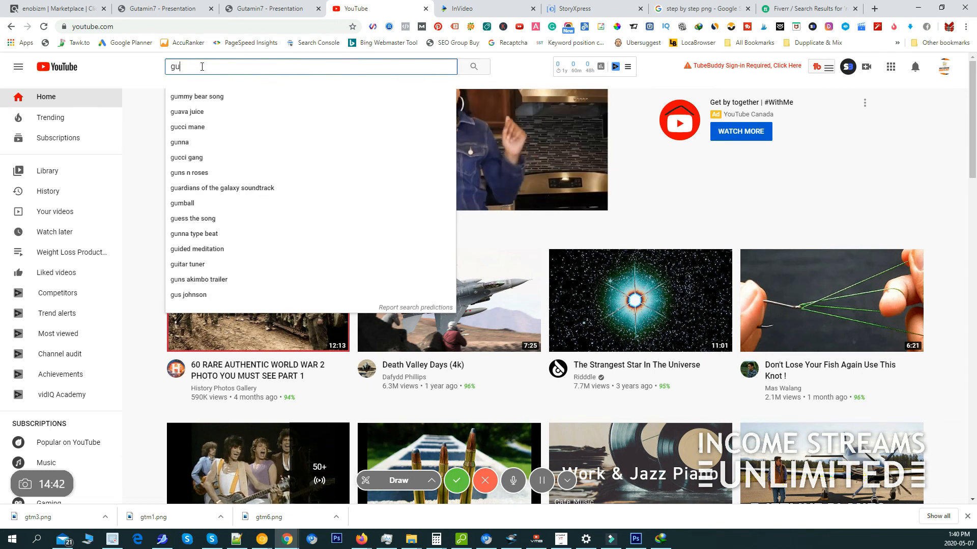
{"action": "type", "text": "tamin7 revie"}
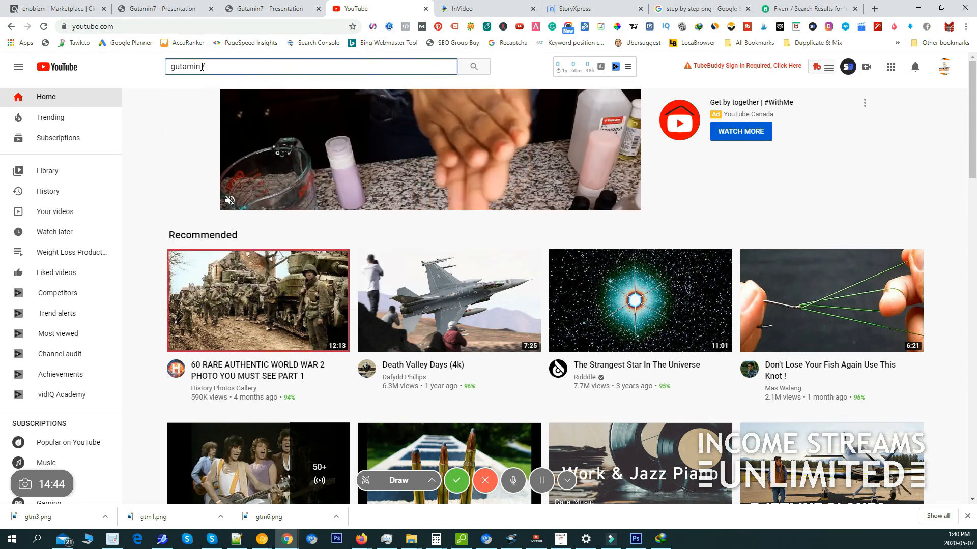
{"action": "type", "text": "w"}
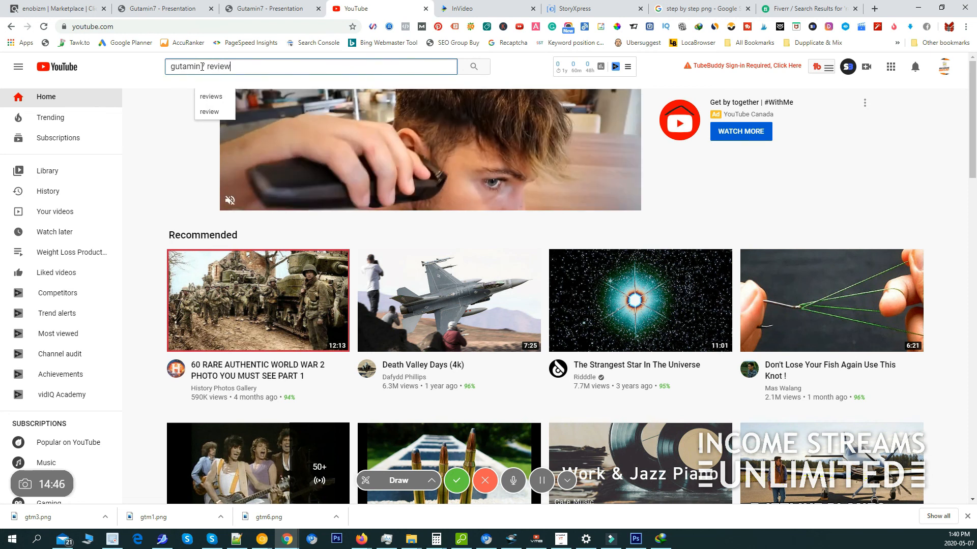
{"action": "left_click", "coordinate": [202, 66]}
{"action": "type", "text": "7"}
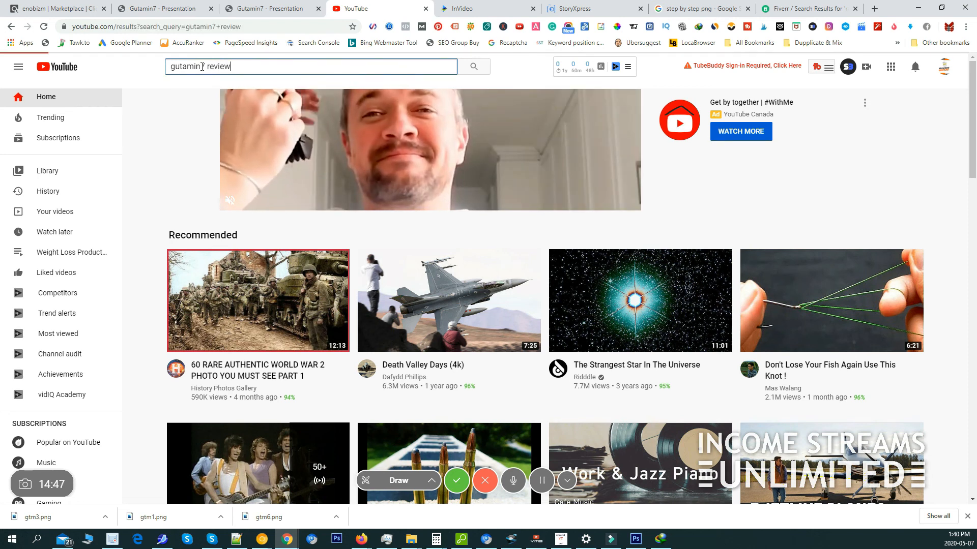
{"action": "key", "text": "Return"}
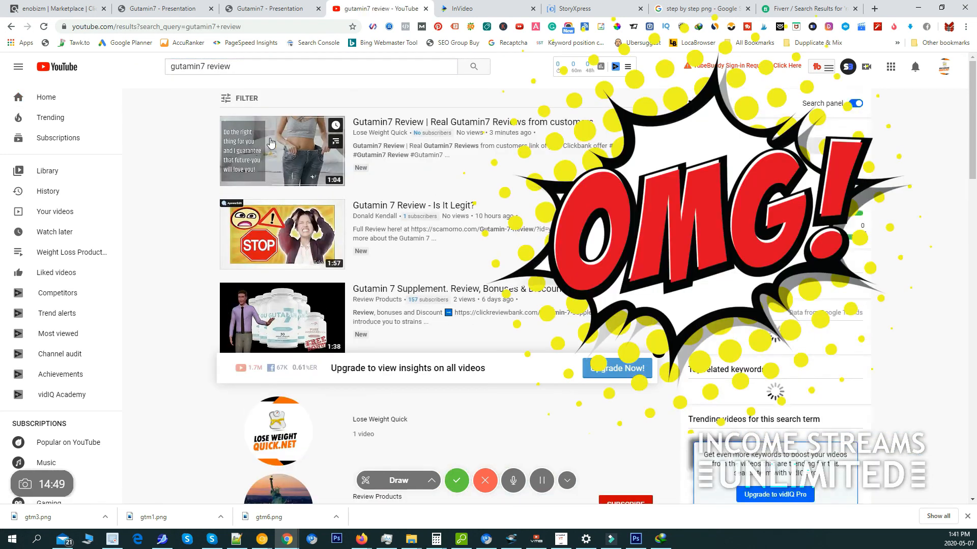
{"action": "mouse_move", "coordinate": [304, 145]}
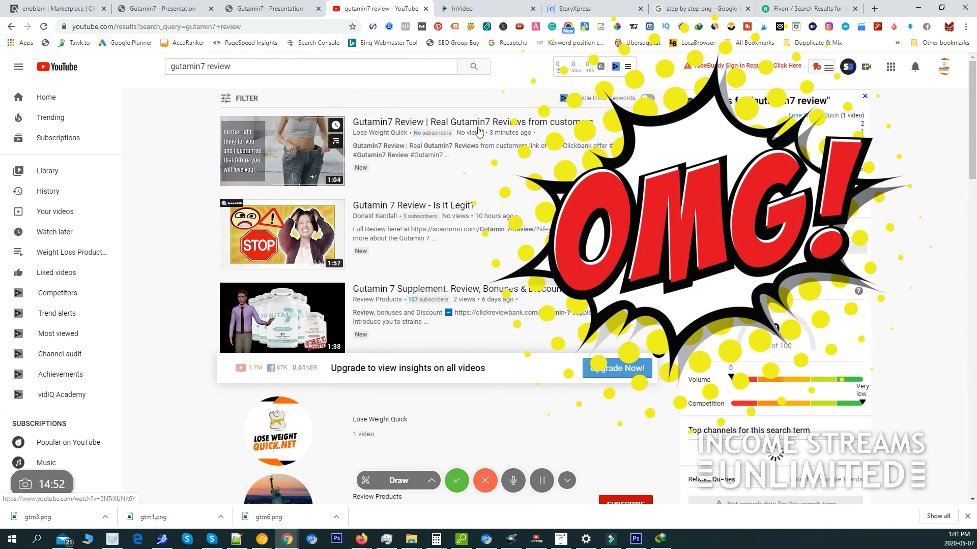
{"action": "scroll", "coordinate": [442, 173], "scroll_direction": "down", "scroll_amount": 4}
{"action": "scroll", "coordinate": [429, 192], "scroll_direction": "up", "scroll_amount": 4}
{"action": "scroll", "coordinate": [429, 192], "scroll_direction": "down", "scroll_amount": 1}
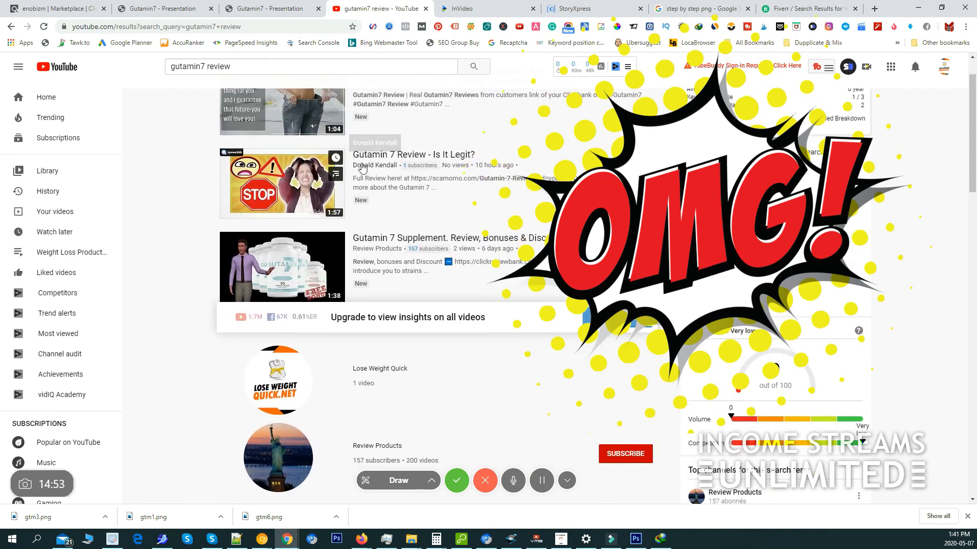
{"action": "scroll", "coordinate": [362, 168], "scroll_direction": "up", "scroll_amount": 1}
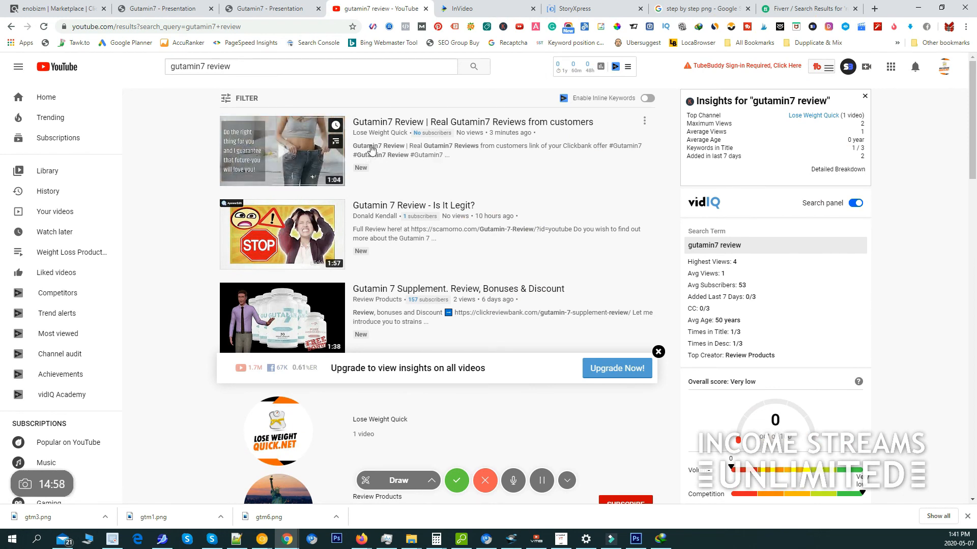
Step: Repeat the YouTube search with the plural query "gutamin7 reviews"
{"action": "left_click", "coordinate": [290, 63]}
{"action": "type", "text": "s"}
{"action": "key", "text": "Return"}
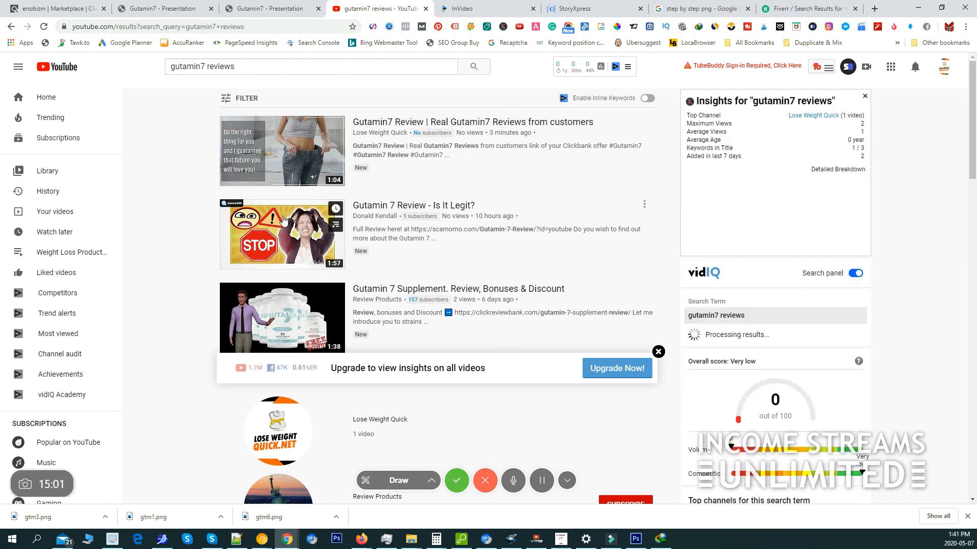
Step: Shorten the YouTube query to "gutamin7" and check the published video's ranking for it
{"action": "left_click", "coordinate": [254, 66]}
{"action": "left_click_drag", "start_coordinate": [254, 66], "coordinate": [204, 69]}
{"action": "key", "text": "BackSpace"}
{"action": "key", "text": "Return"}
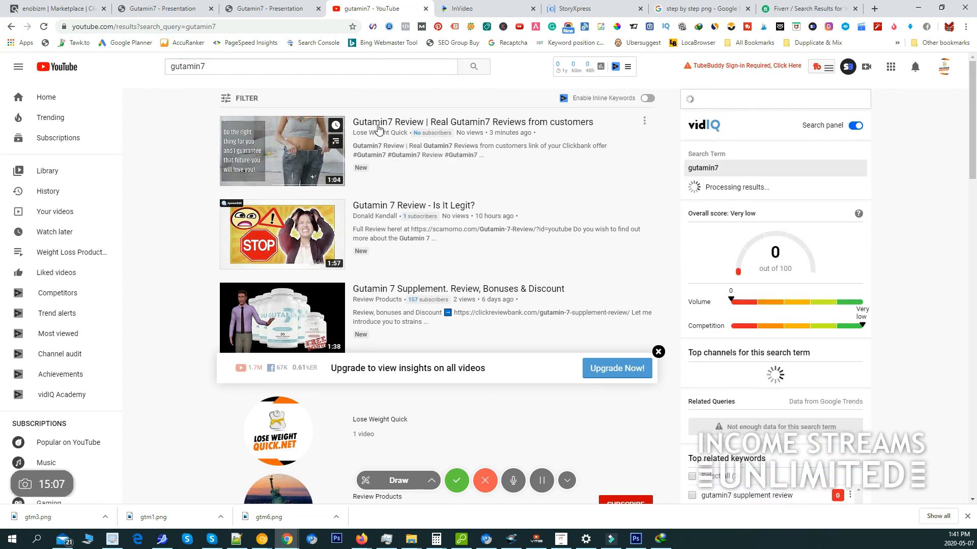
{"action": "scroll", "coordinate": [420, 203], "scroll_direction": "down", "scroll_amount": 1}
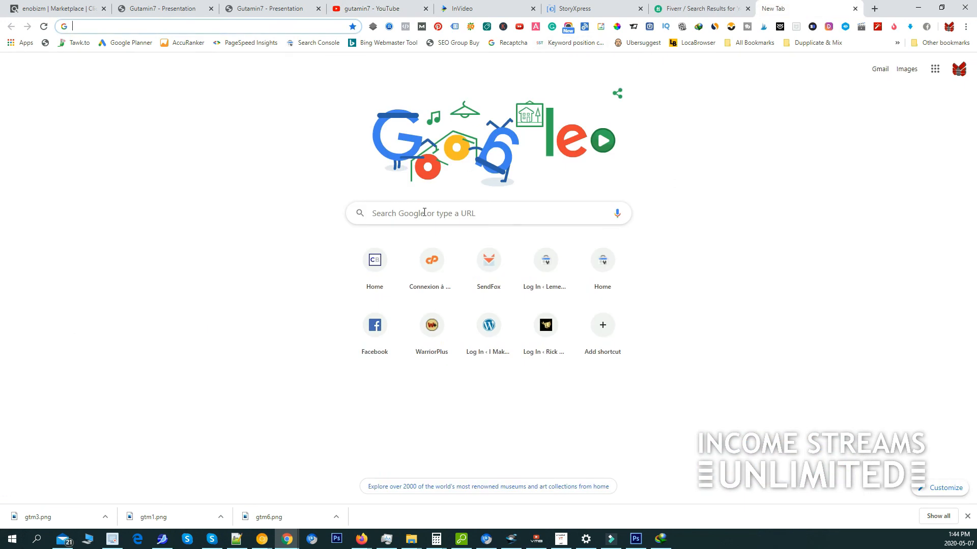
Step: Search Google for "gutamin7 reviews" and examine the published video's ranking there and in the YouTube results
{"action": "left_click", "coordinate": [422, 213]}
{"action": "type", "text": "gutamin7 reviews"}
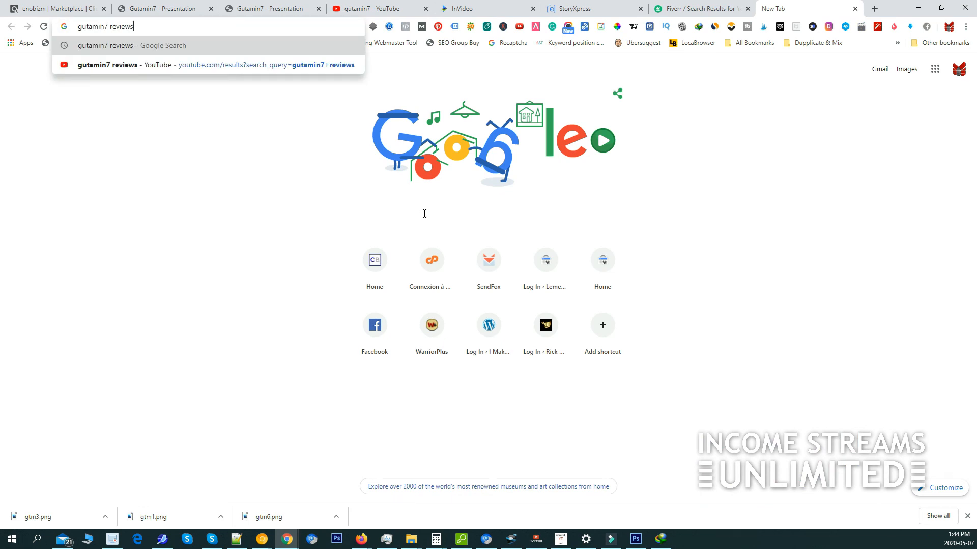
{"action": "key", "text": "Return"}
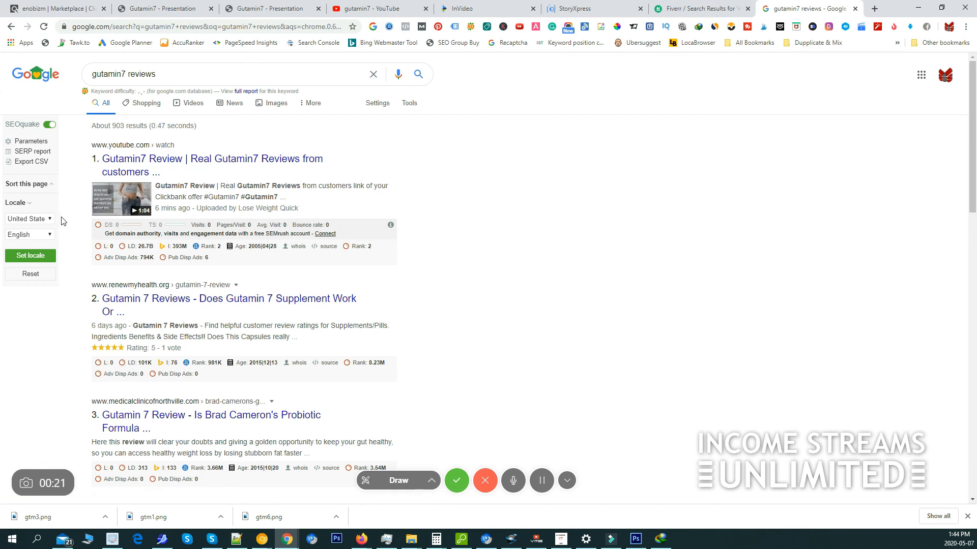
{"action": "scroll", "coordinate": [231, 298], "scroll_direction": "down", "scroll_amount": 3}
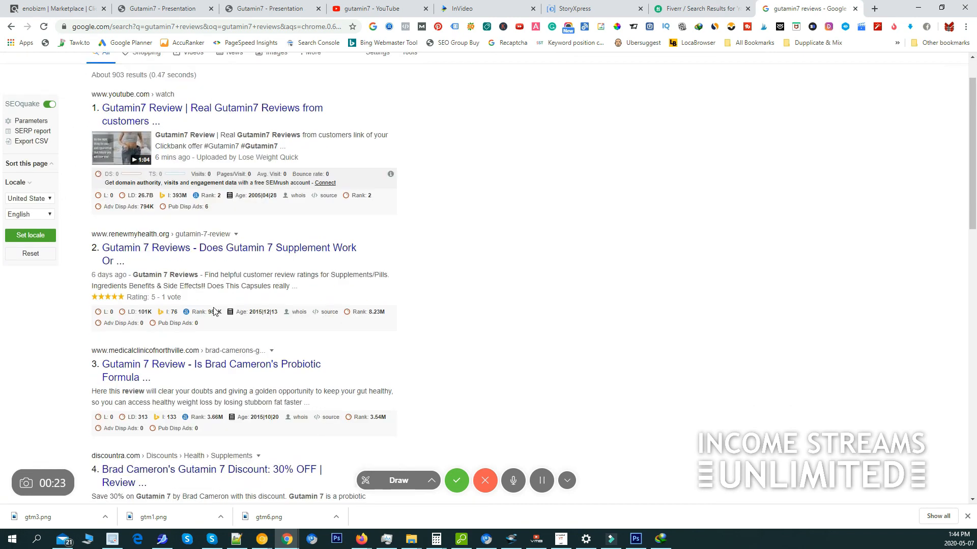
{"action": "scroll", "coordinate": [178, 295], "scroll_direction": "up", "scroll_amount": 3}
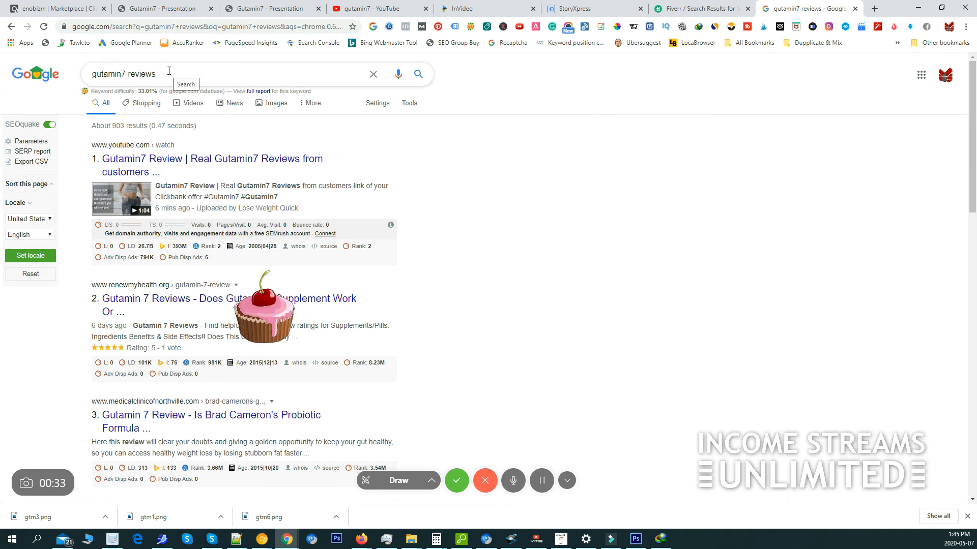
{"action": "scroll", "coordinate": [215, 180], "scroll_direction": "down", "scroll_amount": 2}
{"action": "scroll", "coordinate": [215, 181], "scroll_direction": "up", "scroll_amount": 2}
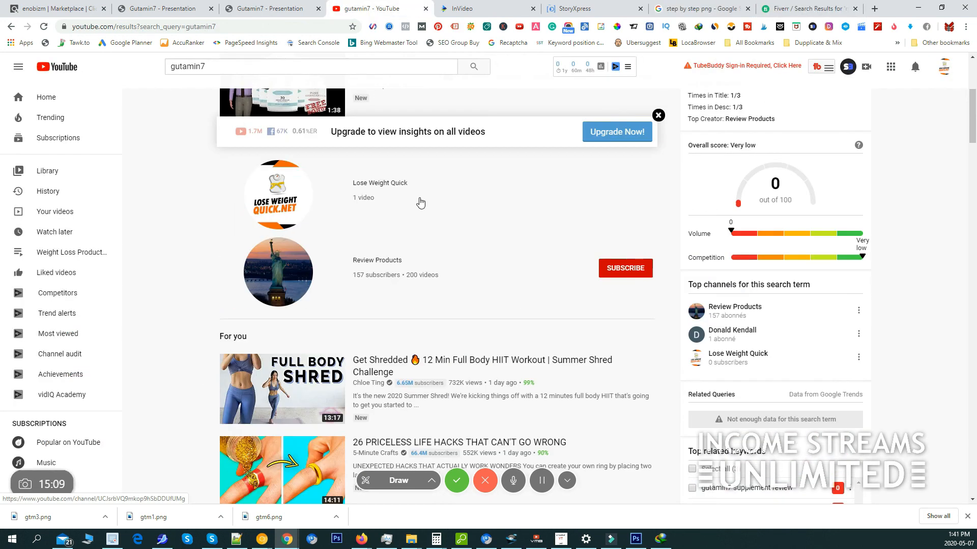
{"action": "scroll", "coordinate": [415, 195], "scroll_direction": "up", "scroll_amount": 5}
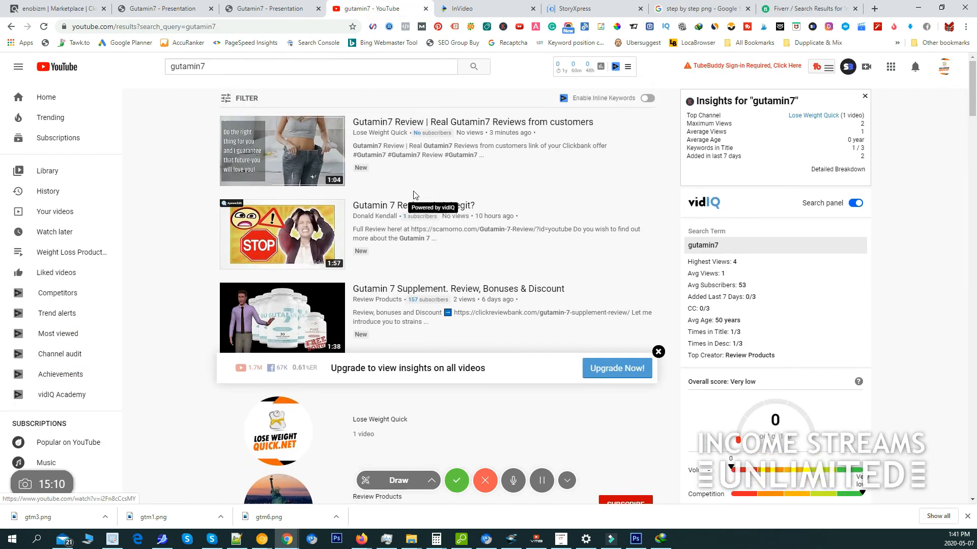